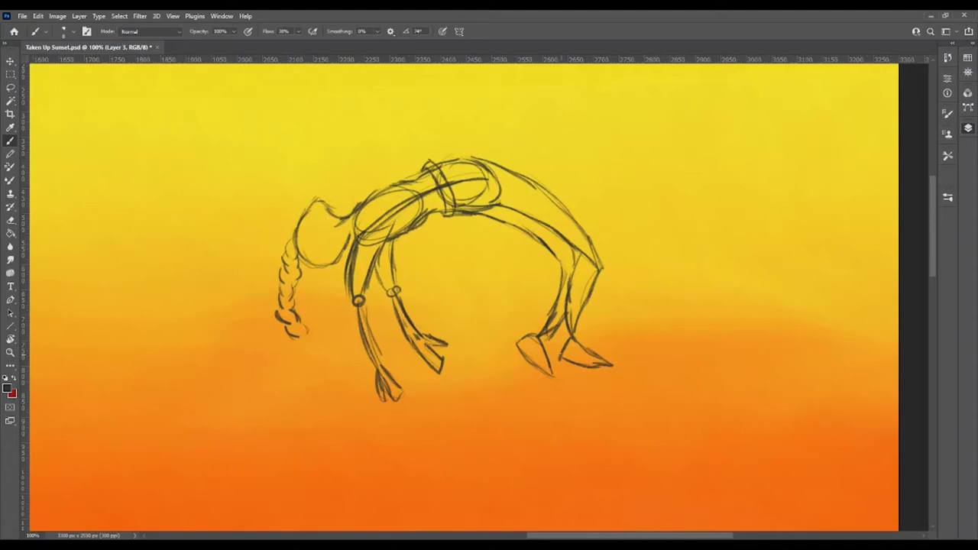
Undo stray back strokes, save, and erase to reshape the back-of-thigh lines
{"action": "key", "text": "ctrl+z"}
{"action": "key", "text": "ctrl+z"}
{"action": "key", "text": "ctrl+z"}
{"action": "key", "text": "ctrl+z"}
{"action": "key", "text": "ctrl+s"}
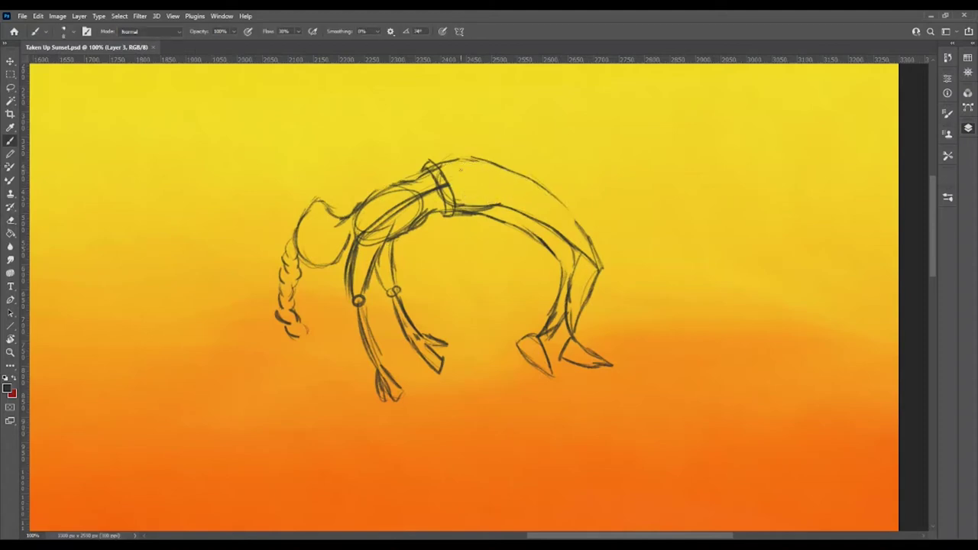
{"action": "left_click", "coordinate": [541, 335]}
{"action": "key", "text": "ctrl+s"}
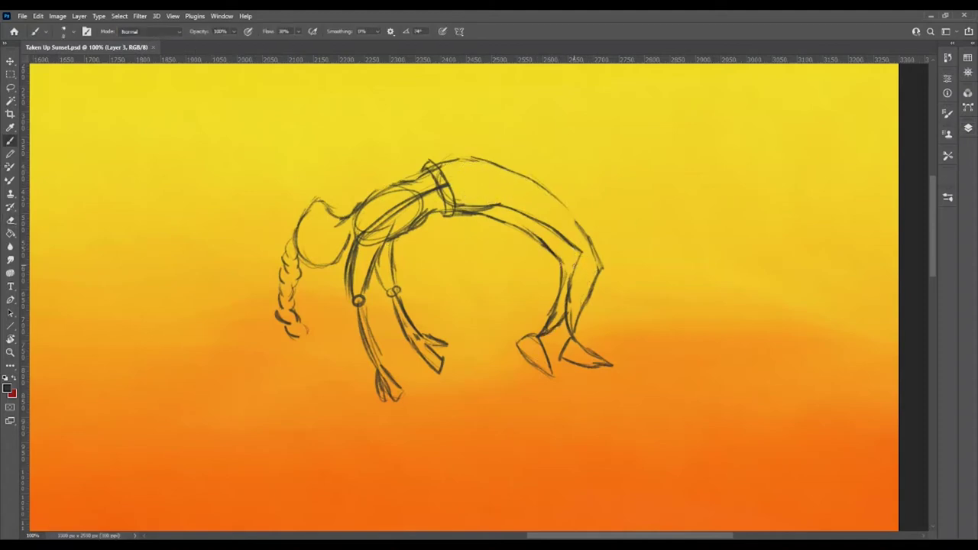
{"action": "key", "text": "e"}
{"action": "mouse_move", "coordinate": [569, 309]}
{"action": "left_mouse_down"}
{"action": "mouse_move", "coordinate": [566, 275]}
{"action": "mouse_move", "coordinate": [581, 237]}
{"action": "mouse_move", "coordinate": [594, 247]}
{"action": "left_mouse_up"}
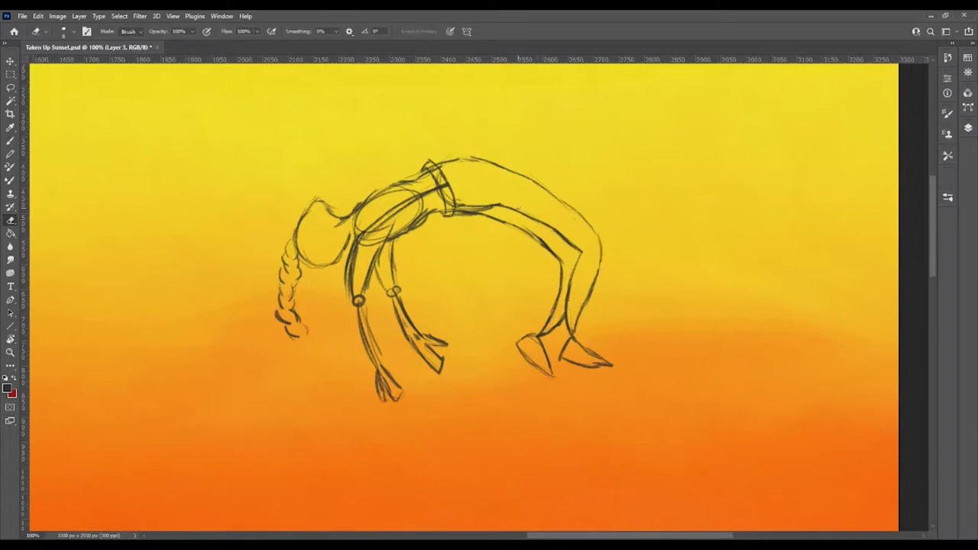
Draw a peaked line and a short stroke at the chest, then select Layer 3
{"action": "key", "text": "b"}
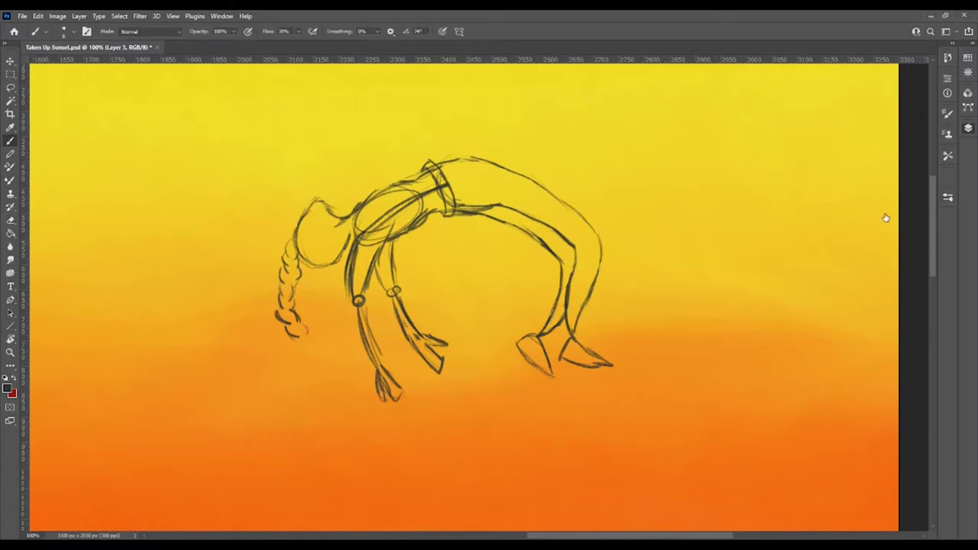
{"action": "left_click_drag", "start_coordinate": [396, 183], "coordinate": [422, 191]}
{"action": "left_click_drag", "start_coordinate": [438, 217], "coordinate": [441, 233]}
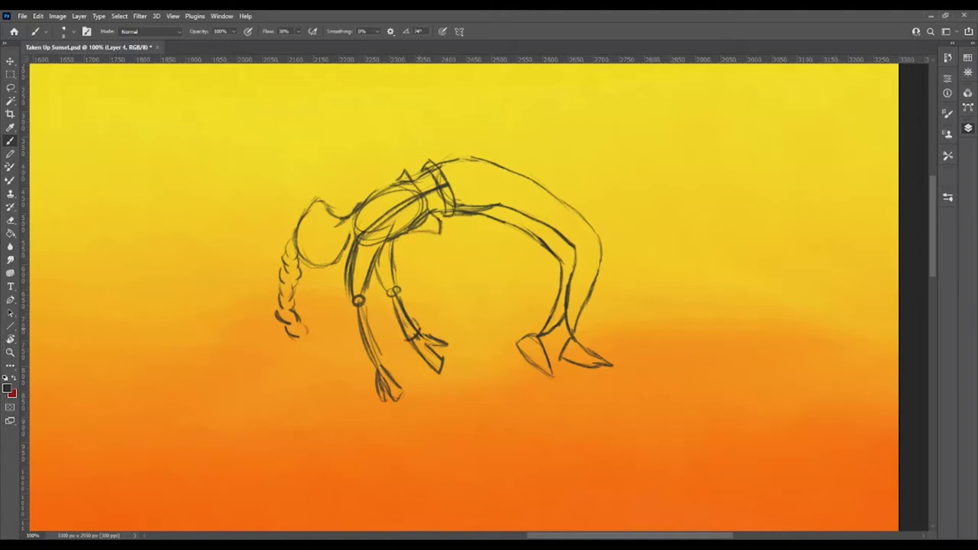
{"action": "left_click", "coordinate": [398, 300], "text": "ctrl"}
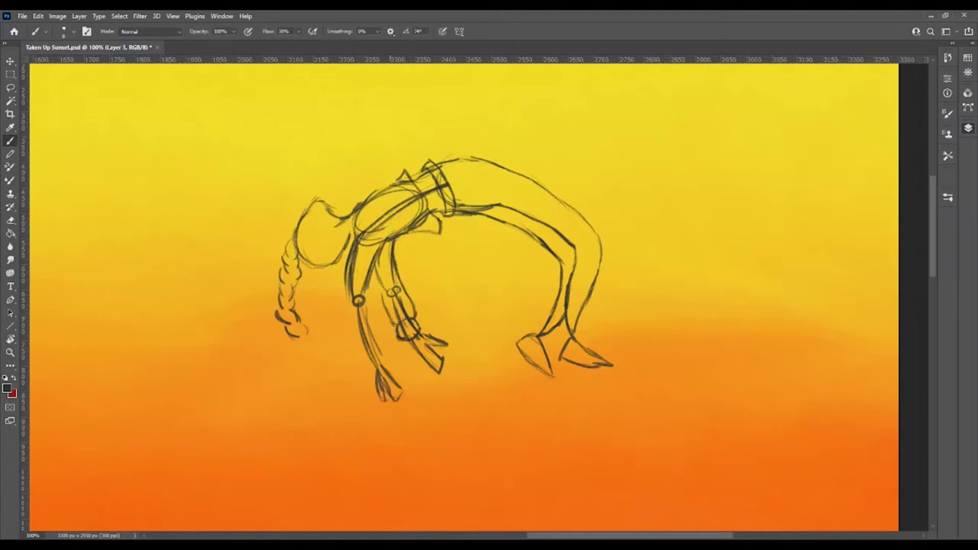
{"action": "key", "text": "e"}
{"action": "key", "text": "b"}
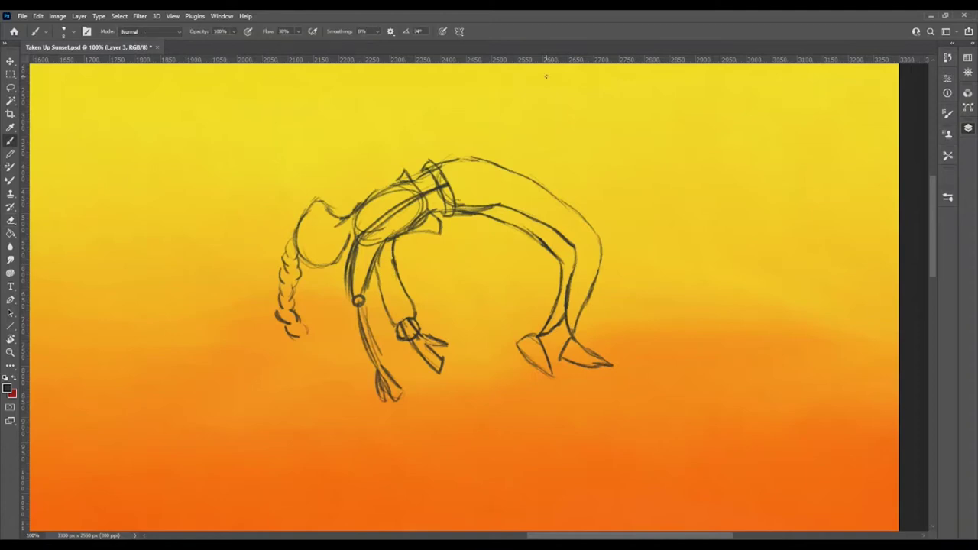
Redraw the near arm and cuffed forearm on Layer 3, then test a 53° rotation
{"action": "left_click", "coordinate": [409, 330], "text": "ctrl"}
{"action": "mouse_move", "coordinate": [362, 291]}
{"action": "left_mouse_down"}
{"action": "mouse_move", "coordinate": [350, 362]}
{"action": "mouse_move", "coordinate": [358, 353]}
{"action": "left_mouse_up"}
{"action": "key", "text": "e"}
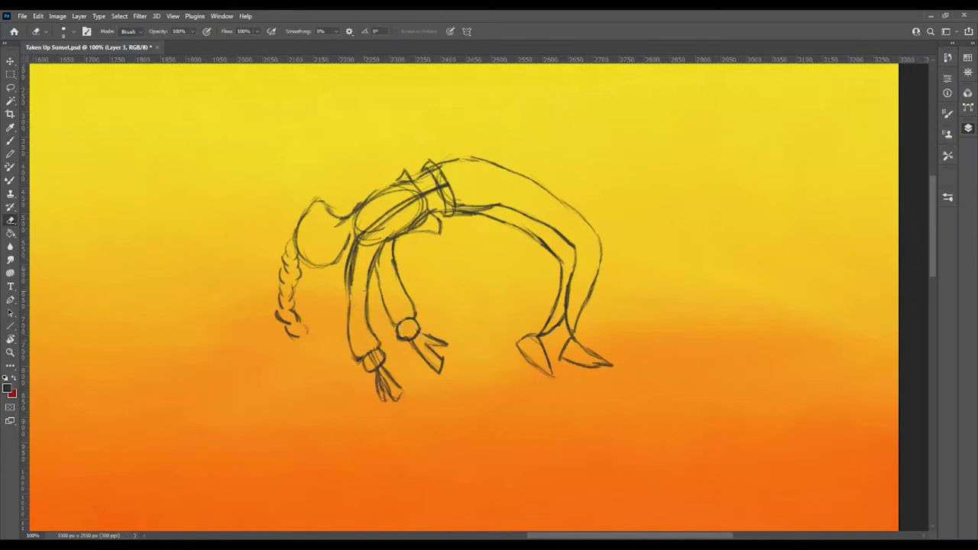
{"action": "key", "text": "b"}
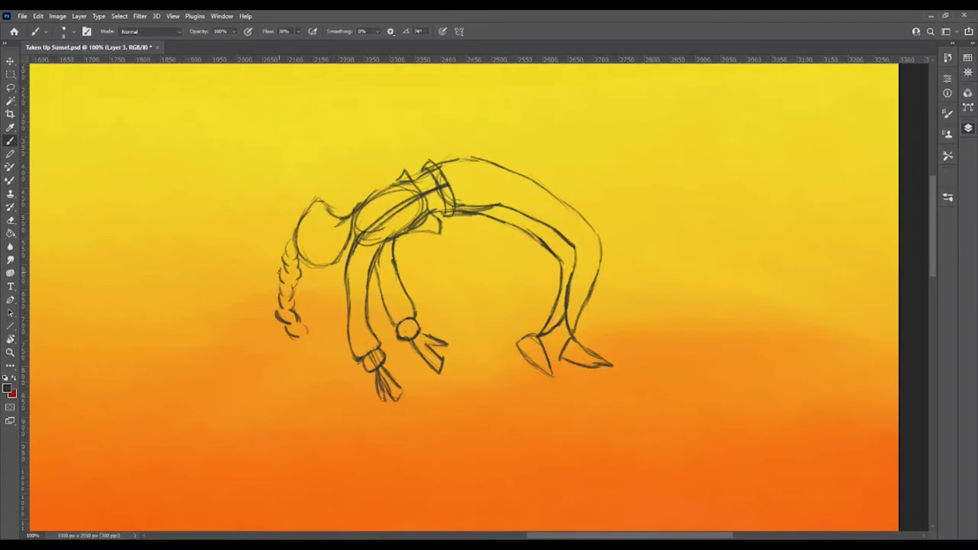
{"action": "left_click_drag", "start_coordinate": [330, 263], "coordinate": [348, 287]}
{"action": "key", "text": "ctrl+t"}
{"action": "mouse_move", "coordinate": [317, 436]}
{"action": "left_mouse_down"}
{"action": "mouse_move", "coordinate": [274, 329]}
{"action": "mouse_move", "coordinate": [308, 182]}
{"action": "mouse_move", "coordinate": [278, 252]}
{"action": "mouse_move", "coordinate": [282, 239]}
{"action": "left_mouse_up"}
Cancel the rotation, erase the shoulder lines and start curly strands left of the head
{"action": "key", "text": "Escape"}
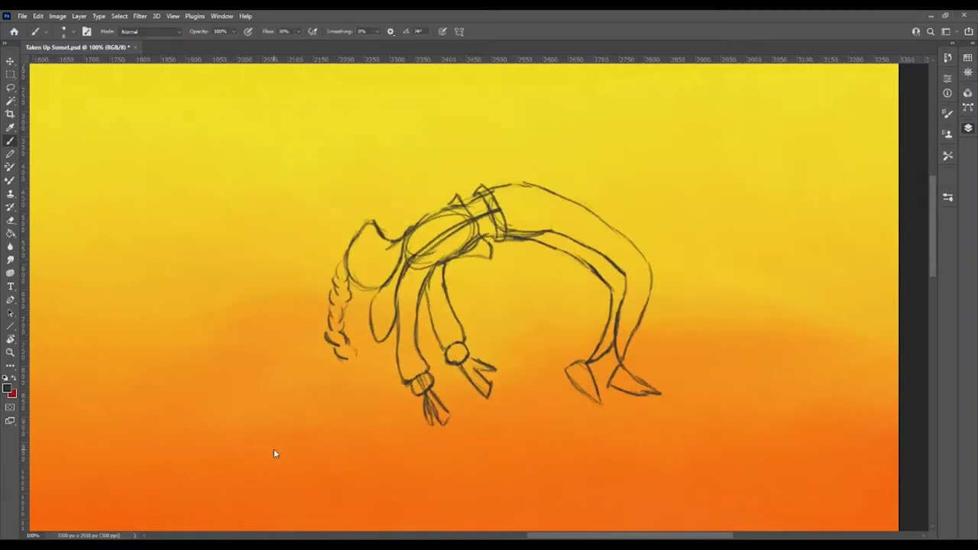
{"action": "key", "text": "e"}
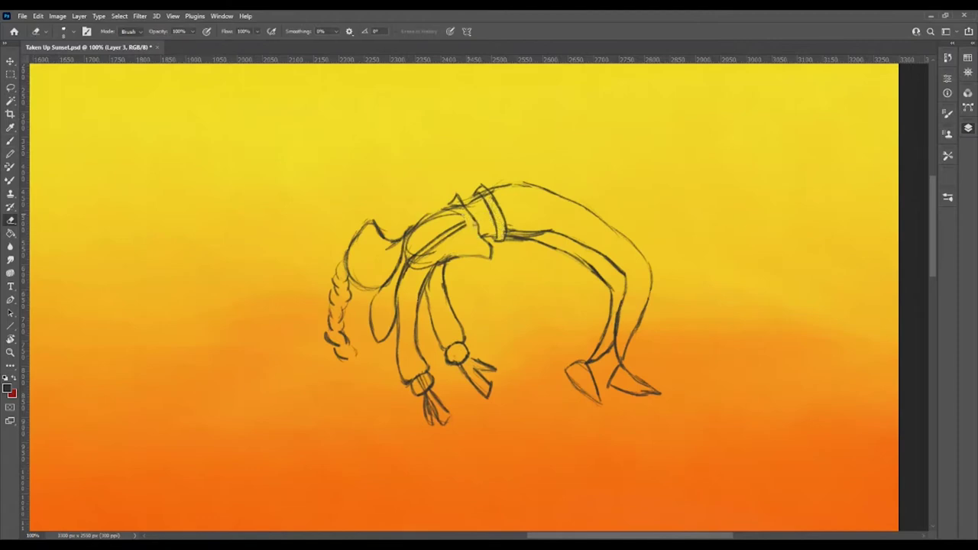
{"action": "left_click_drag", "start_coordinate": [462, 222], "coordinate": [417, 268]}
{"action": "mouse_move", "coordinate": [343, 243]}
{"action": "left_mouse_down"}
{"action": "mouse_move", "coordinate": [257, 289]}
{"action": "mouse_move", "coordinate": [291, 298]}
{"action": "mouse_move", "coordinate": [273, 353]}
{"action": "left_mouse_up"}
{"action": "key", "text": "b"}
{"action": "key", "text": "e"}
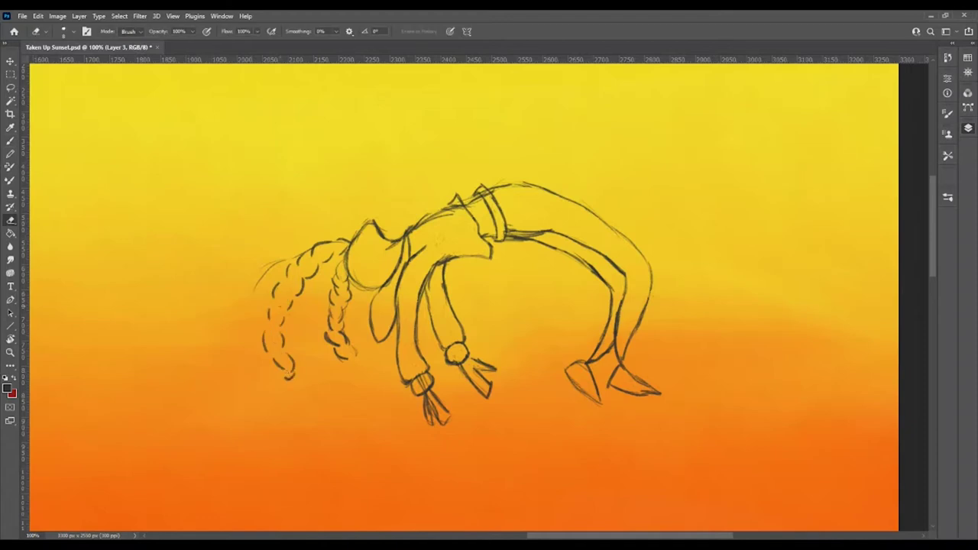
Erase the old braids on Layer 4 and redraw the face lines
{"action": "left_click_drag", "start_coordinate": [284, 261], "coordinate": [258, 289]}
{"action": "key", "text": "b"}
{"action": "key", "text": "e"}
{"action": "key", "text": "alt+bracketright"}
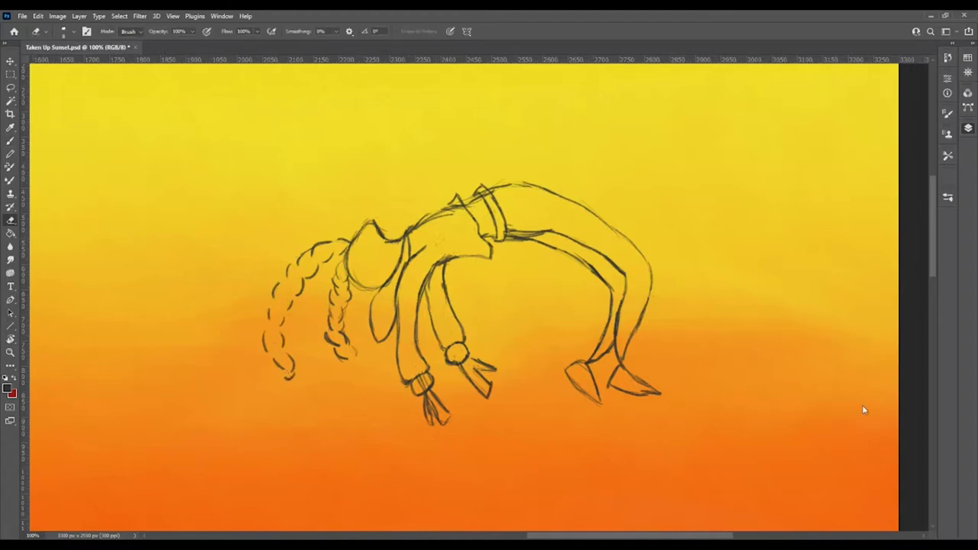
{"action": "key", "text": "b"}
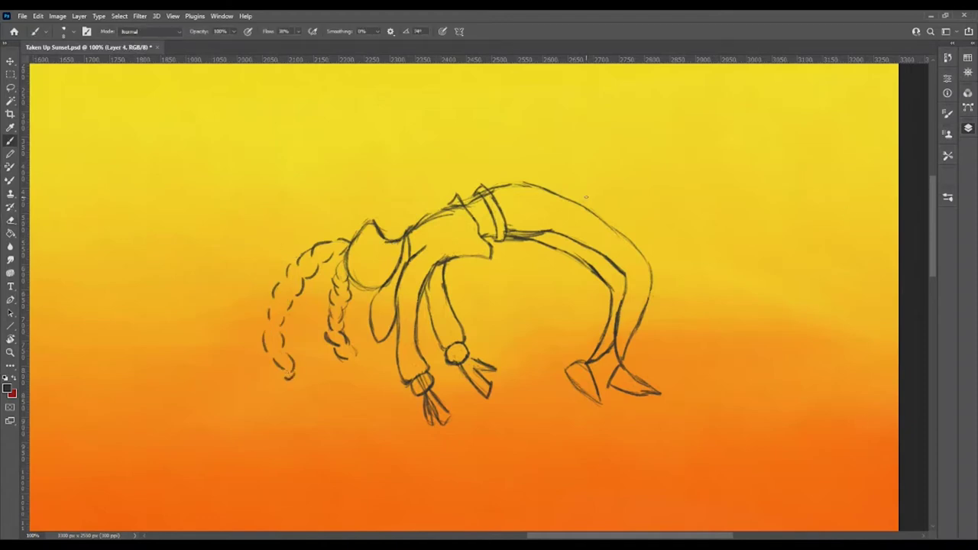
{"action": "left_click_drag", "start_coordinate": [372, 308], "coordinate": [374, 275]}
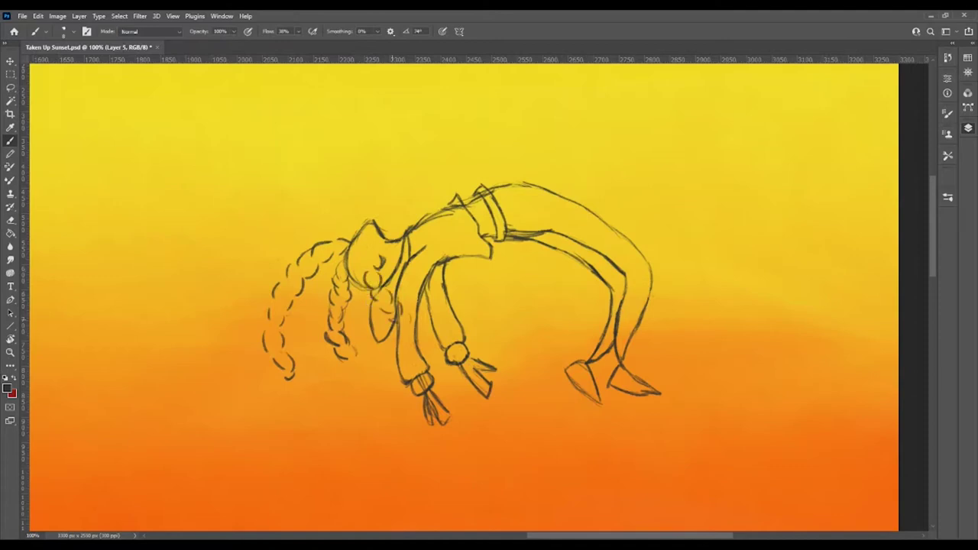
{"action": "key", "text": "e"}
{"action": "mouse_move", "coordinate": [305, 275]}
{"action": "left_mouse_down"}
{"action": "mouse_move", "coordinate": [351, 359]}
{"action": "mouse_move", "coordinate": [343, 244]}
{"action": "mouse_move", "coordinate": [321, 307]}
{"action": "left_mouse_up"}
On Layer 5, draw looped curly locks and short strokes beside the face
{"action": "key", "text": "b"}
{"action": "key", "text": "alt+bracketright"}
{"action": "left_click_drag", "start_coordinate": [316, 314], "coordinate": [311, 348]}
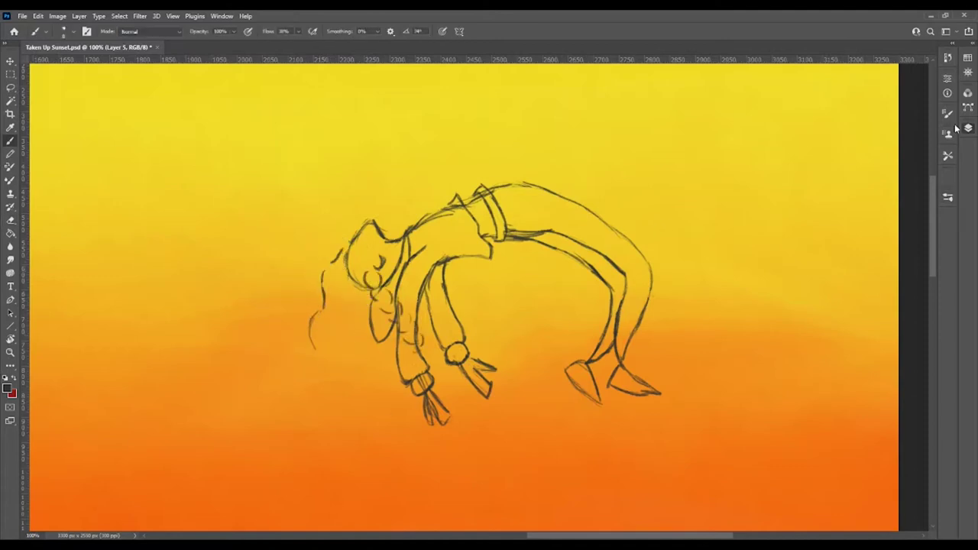
{"action": "left_click_drag", "start_coordinate": [340, 249], "coordinate": [309, 352]}
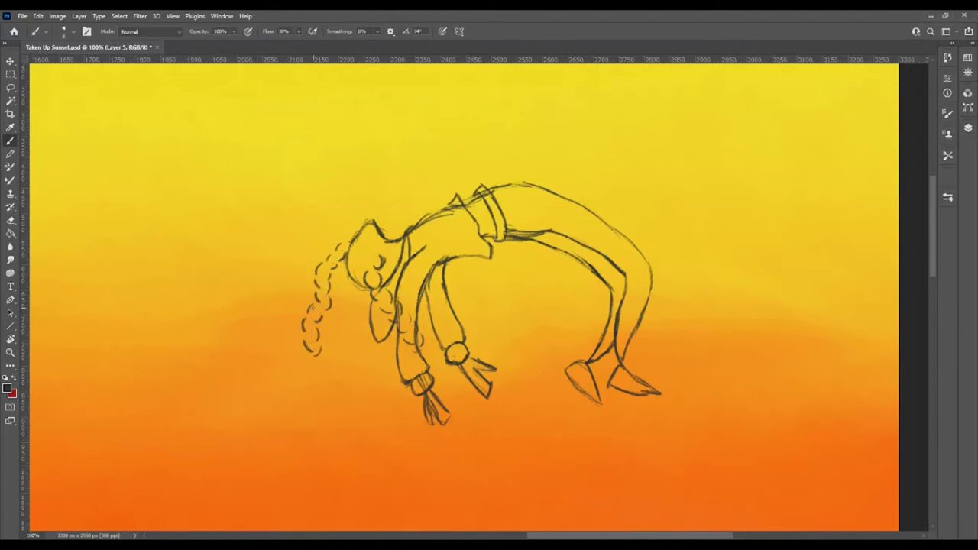
{"action": "left_click_drag", "start_coordinate": [343, 256], "coordinate": [350, 290]}
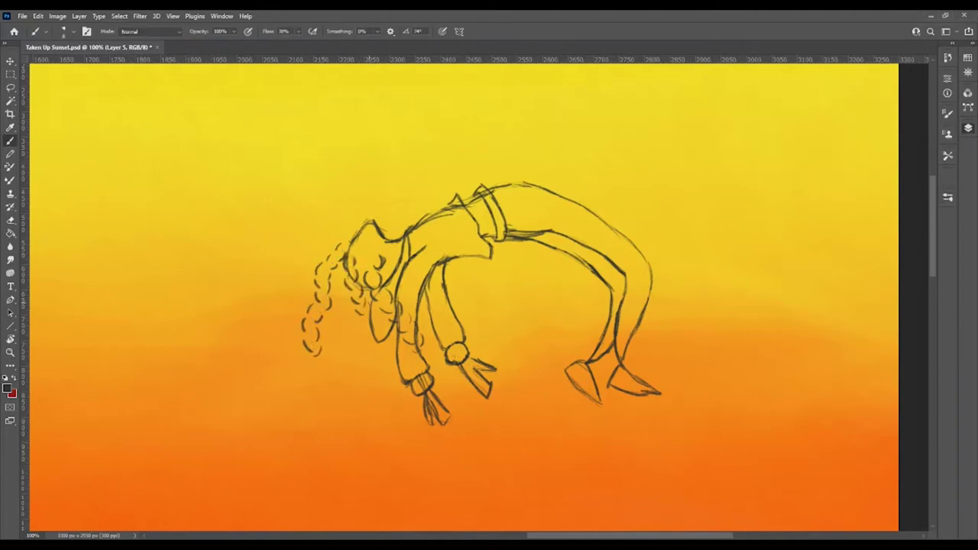
{"action": "left_click_drag", "start_coordinate": [342, 319], "coordinate": [351, 371]}
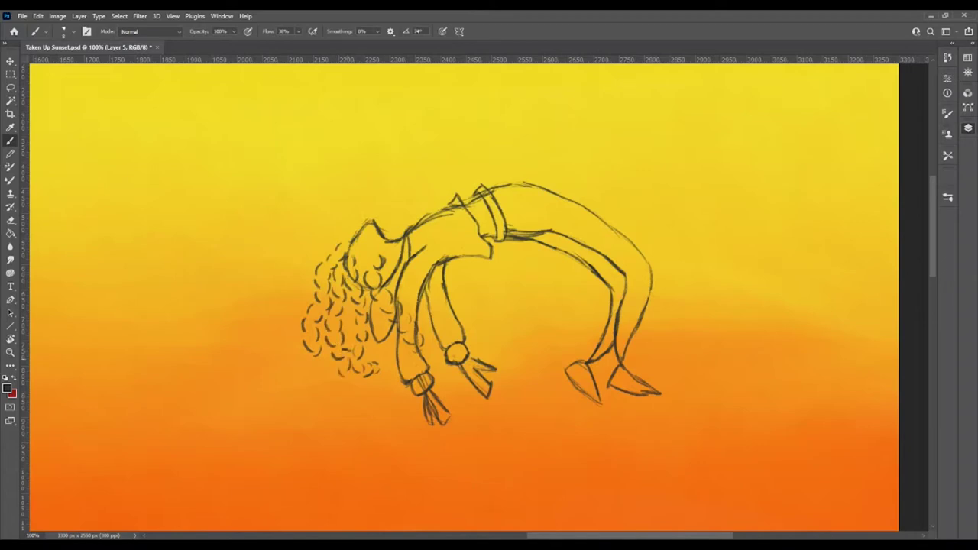
{"action": "key", "text": "alt+bracketleft"}
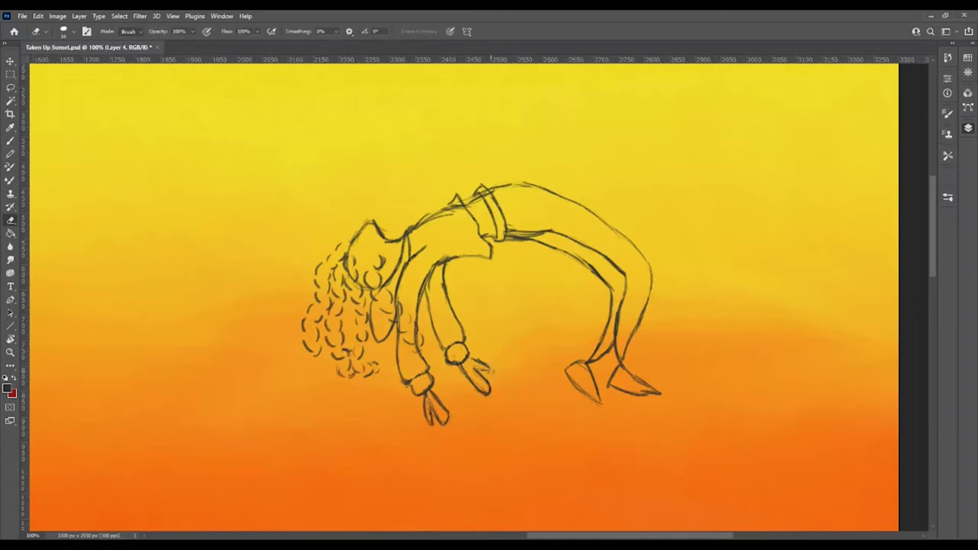
Undo stray face strokes, then redraw the neck and near-arm lines on Layer 5
{"action": "key", "text": "ctrl+z"}
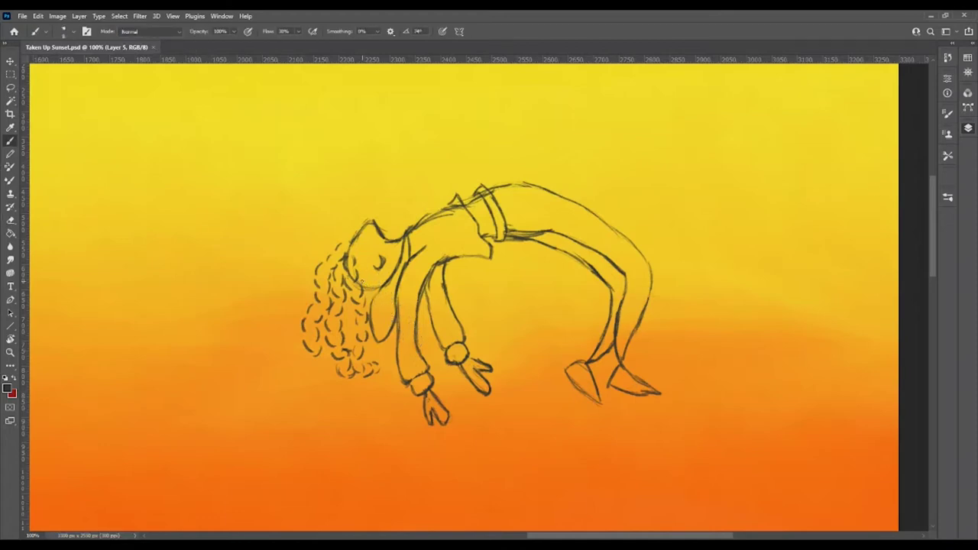
{"action": "key", "text": "alt+bracketleft"}
{"action": "key", "text": "alt+bracketright"}
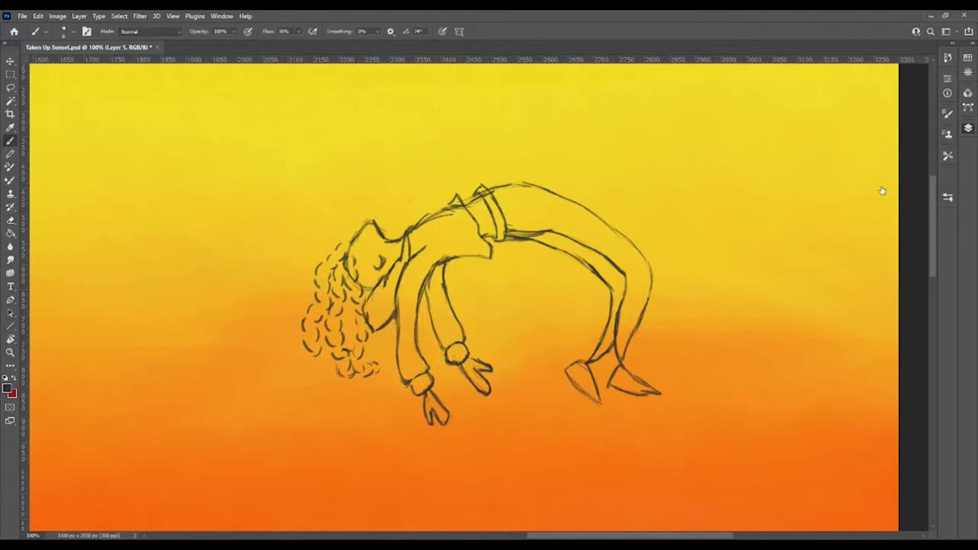
{"action": "left_click_drag", "start_coordinate": [365, 268], "coordinate": [373, 301]}
{"action": "left_click_drag", "start_coordinate": [433, 276], "coordinate": [421, 315]}
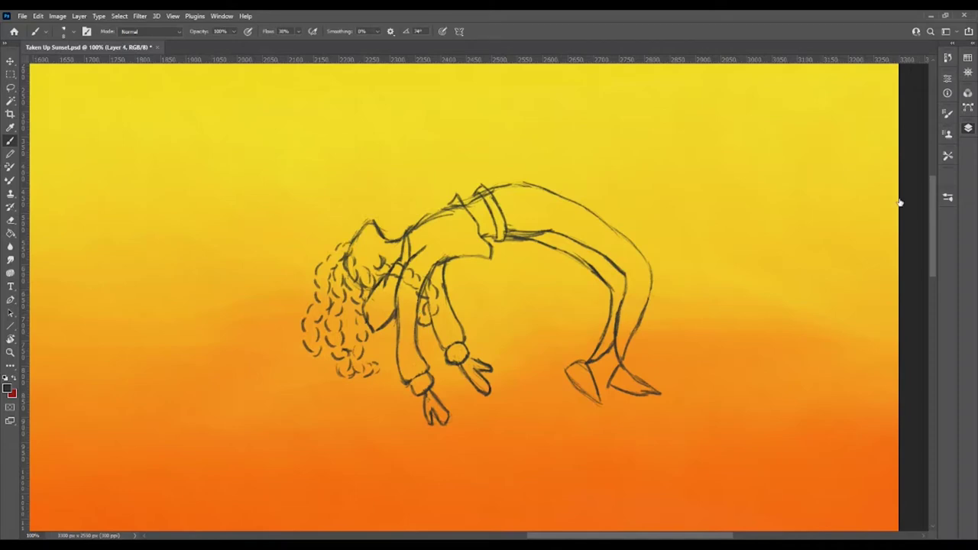
{"action": "key", "text": "e"}
{"action": "key", "text": "ctrl+minus"}
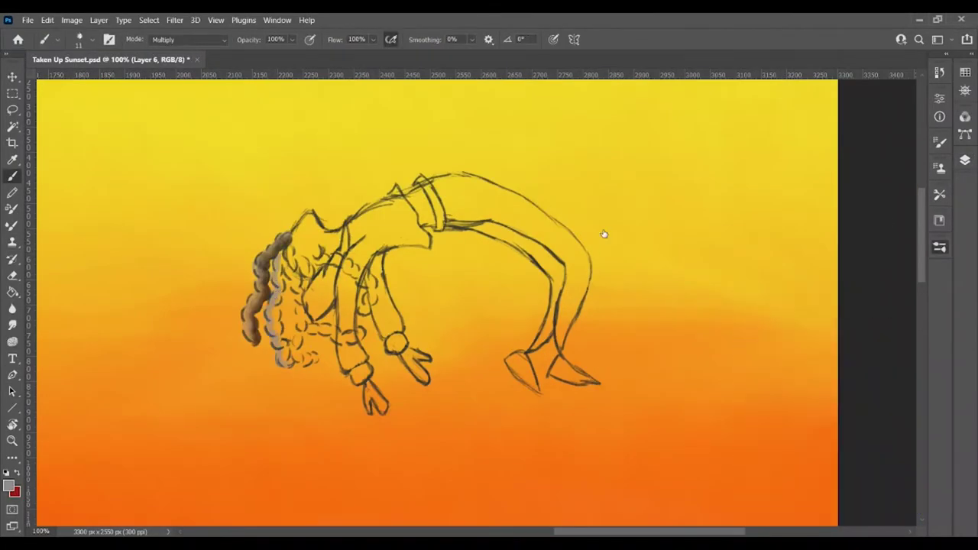
Restore the brown hair strokes and paint grey shading into the curls
{"action": "key", "text": "ctrl+z"}
{"action": "key", "text": "ctrl+z"}
{"action": "key", "text": "ctrl+shift+z"}
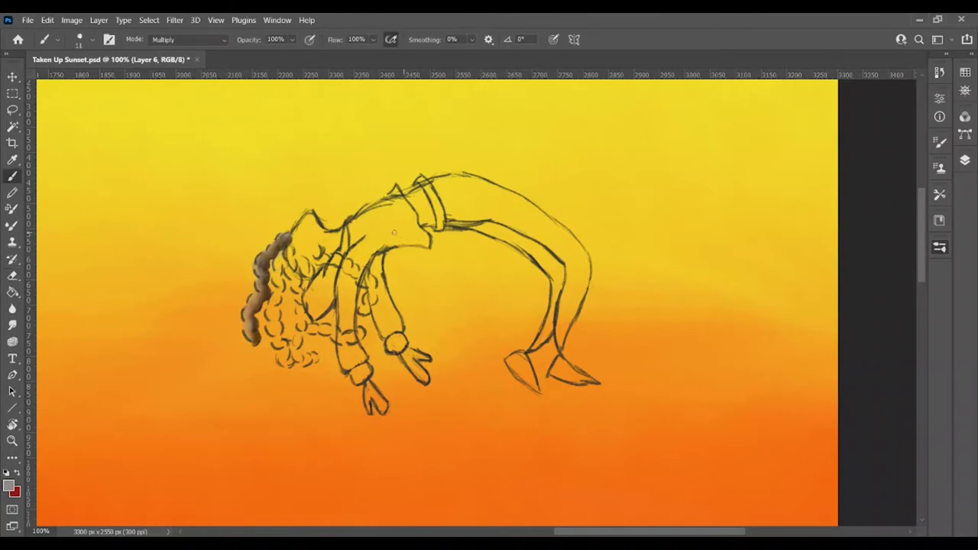
{"action": "left_click_drag", "start_coordinate": [294, 320], "coordinate": [305, 364]}
{"action": "left_click_drag", "start_coordinate": [304, 265], "coordinate": [301, 292]}
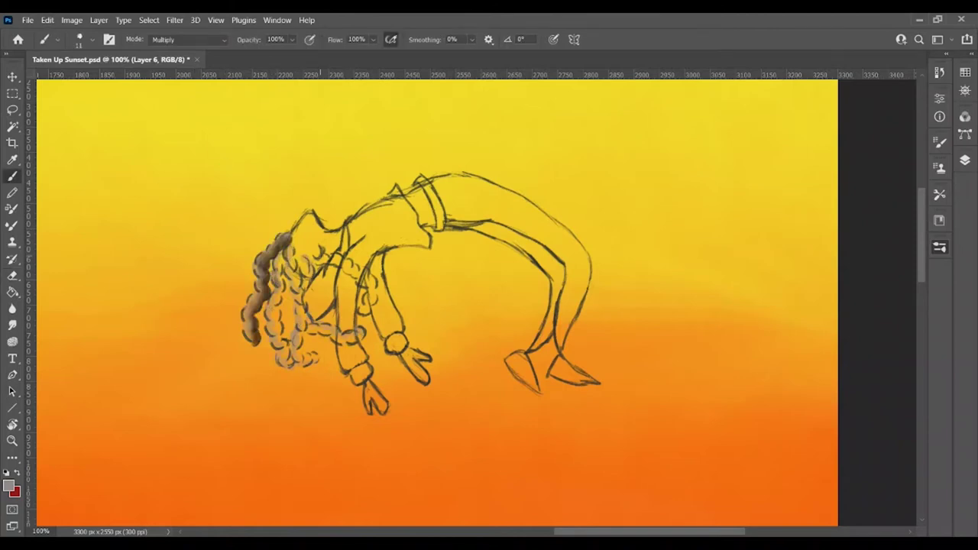
{"action": "left_click_drag", "start_coordinate": [321, 254], "coordinate": [376, 303]}
Sample a darker hair colour and darken the curls along every strand
{"action": "left_click", "coordinate": [273, 240], "text": "alt"}
{"action": "left_click_drag", "start_coordinate": [279, 263], "coordinate": [284, 364]}
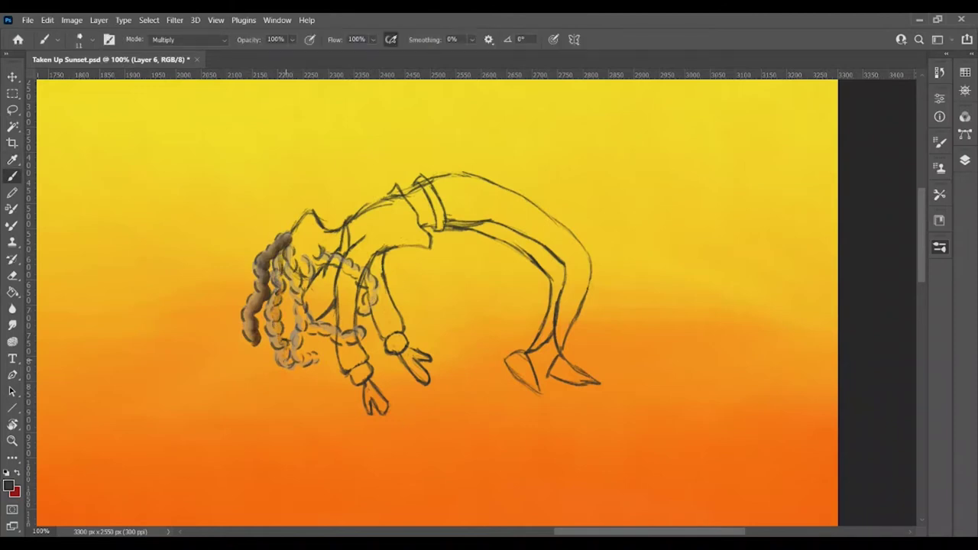
{"action": "left_click_drag", "start_coordinate": [276, 323], "coordinate": [290, 365]}
{"action": "mouse_move", "coordinate": [298, 249]}
{"action": "left_mouse_down"}
{"action": "mouse_move", "coordinate": [295, 288]}
{"action": "mouse_move", "coordinate": [315, 361]}
{"action": "left_mouse_up"}
{"action": "left_click_drag", "start_coordinate": [309, 330], "coordinate": [356, 344]}
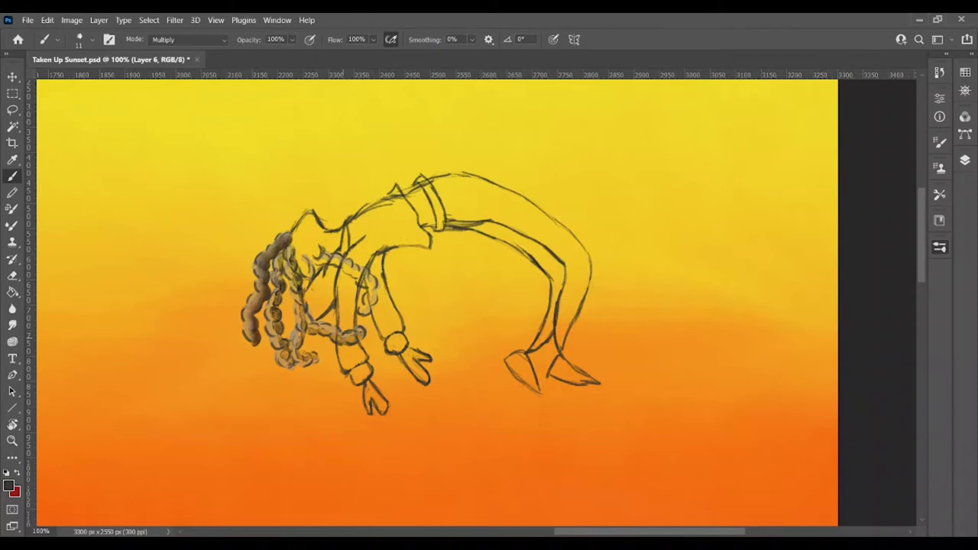
{"action": "left_click_drag", "start_coordinate": [299, 320], "coordinate": [313, 356]}
{"action": "left_click_drag", "start_coordinate": [301, 261], "coordinate": [305, 315]}
{"action": "left_click_drag", "start_coordinate": [315, 260], "coordinate": [364, 279]}
{"action": "left_click_drag", "start_coordinate": [356, 275], "coordinate": [373, 311]}
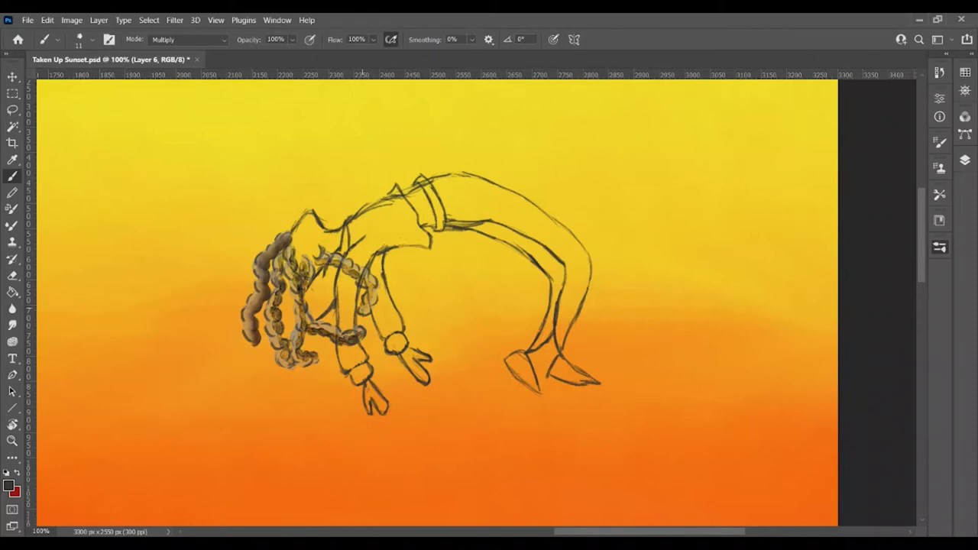
{"action": "left_click_drag", "start_coordinate": [317, 257], "coordinate": [371, 296]}
Smudge the left, lower and middle curls smooth, then shade the lower-left curl dark
{"action": "key", "text": "r"}
{"action": "scroll", "coordinate": [334, 309], "scroll_direction": "up", "scroll_amount": 2}
{"action": "mouse_move", "coordinate": [214, 307]}
{"action": "left_mouse_down"}
{"action": "mouse_move", "coordinate": [227, 388]}
{"action": "mouse_move", "coordinate": [293, 417]}
{"action": "left_mouse_up"}
{"action": "mouse_move", "coordinate": [390, 365]}
{"action": "left_mouse_down"}
{"action": "mouse_move", "coordinate": [281, 357]}
{"action": "mouse_move", "coordinate": [248, 202]}
{"action": "mouse_move", "coordinate": [283, 277]}
{"action": "left_mouse_up"}
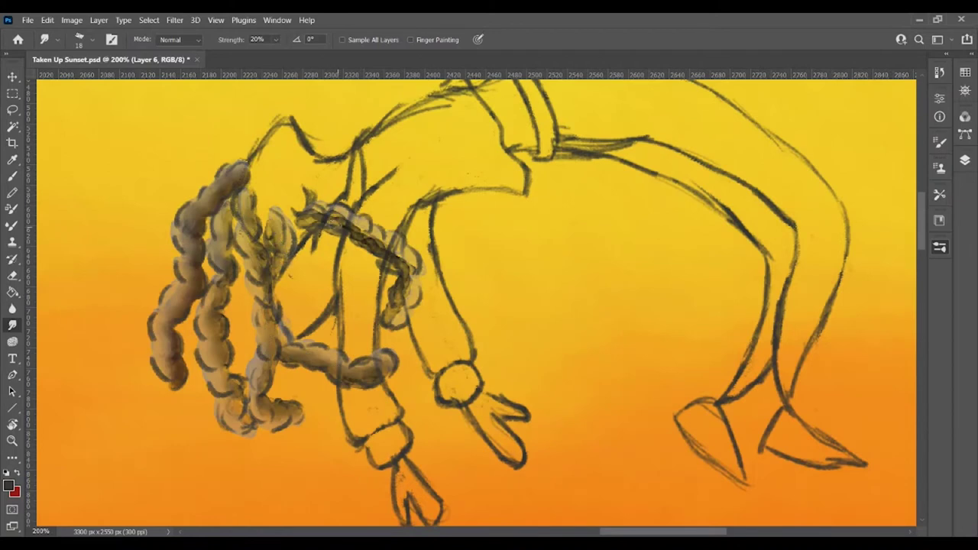
{"action": "mouse_move", "coordinate": [313, 208]}
{"action": "left_mouse_down"}
{"action": "mouse_move", "coordinate": [413, 280]}
{"action": "mouse_move", "coordinate": [399, 321]}
{"action": "left_mouse_up"}
{"action": "key", "text": "b"}
{"action": "mouse_move", "coordinate": [252, 425]}
{"action": "left_mouse_down"}
{"action": "mouse_move", "coordinate": [219, 351]}
{"action": "mouse_move", "coordinate": [226, 230]}
{"action": "left_mouse_up"}
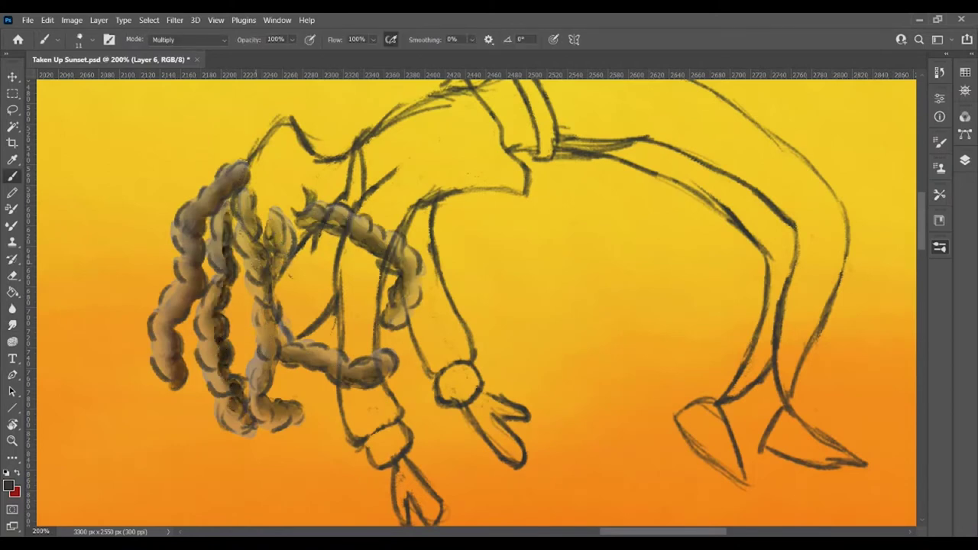
Alternate smudging and dark shading on the right, middle, left and upper-right strands
{"action": "key", "text": "r"}
{"action": "left_click_drag", "start_coordinate": [215, 276], "coordinate": [205, 379]}
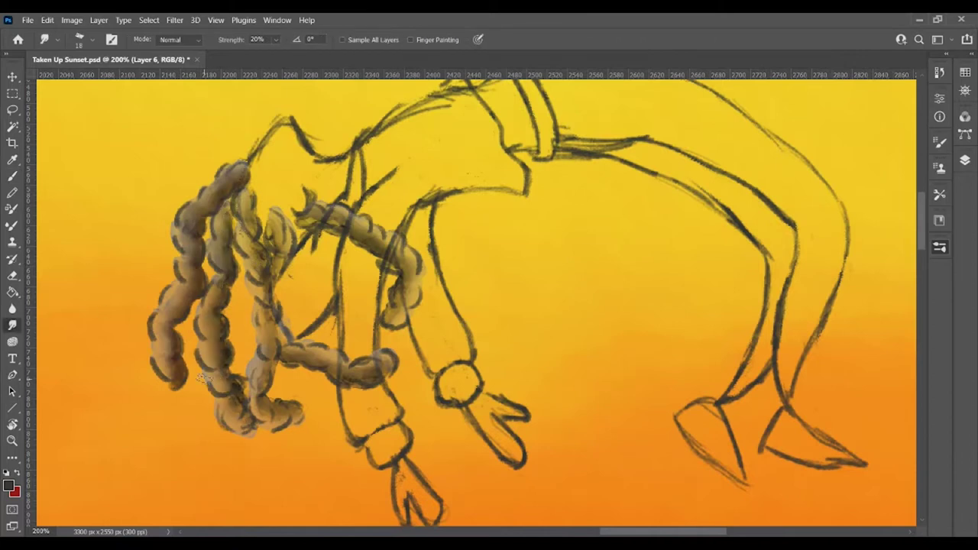
{"action": "key", "text": "b"}
{"action": "left_click_drag", "start_coordinate": [249, 215], "coordinate": [284, 413]}
{"action": "key", "text": "r"}
{"action": "mouse_move", "coordinate": [253, 241]}
{"action": "left_mouse_down"}
{"action": "mouse_move", "coordinate": [232, 275]}
{"action": "mouse_move", "coordinate": [255, 287]}
{"action": "mouse_move", "coordinate": [261, 389]}
{"action": "left_mouse_up"}
{"action": "key", "text": "b"}
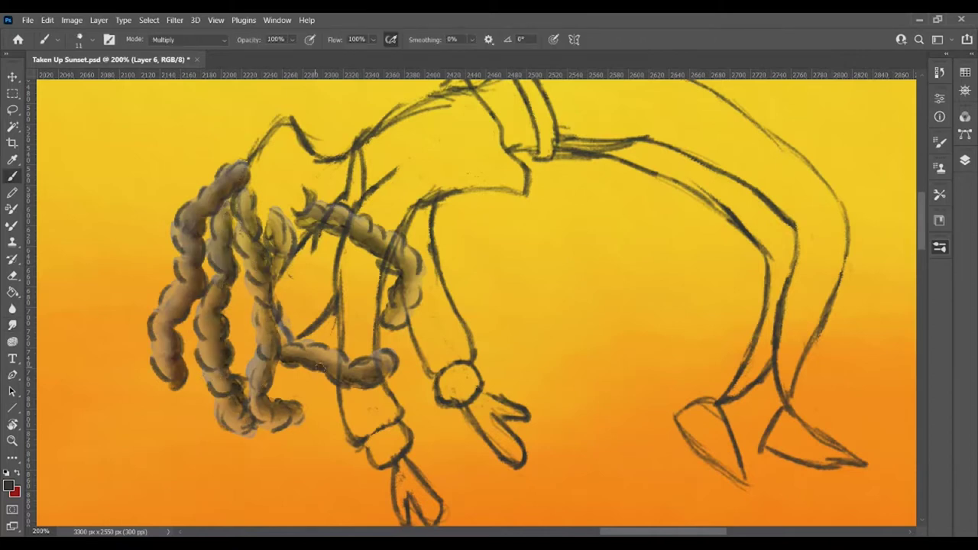
{"action": "mouse_move", "coordinate": [249, 196]}
{"action": "left_mouse_down"}
{"action": "mouse_move", "coordinate": [267, 306]}
{"action": "mouse_move", "coordinate": [260, 403]}
{"action": "left_mouse_up"}
{"action": "left_click_drag", "start_coordinate": [220, 312], "coordinate": [240, 410]}
{"action": "left_click_drag", "start_coordinate": [214, 191], "coordinate": [176, 353]}
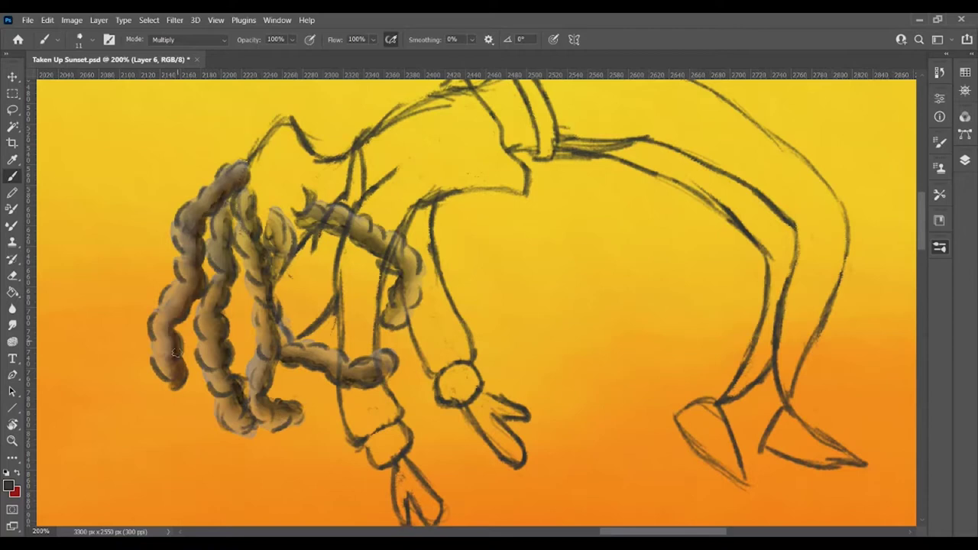
{"action": "mouse_move", "coordinate": [299, 217]}
{"action": "left_mouse_down"}
{"action": "mouse_move", "coordinate": [345, 235]}
{"action": "mouse_move", "coordinate": [398, 286]}
{"action": "mouse_move", "coordinate": [391, 328]}
{"action": "left_mouse_up"}
Paint light tan on the upper-right strand, then reset brush to normal blending, lower flow, larger size
{"action": "left_click", "coordinate": [374, 250], "text": "alt"}
{"action": "left_click_drag", "start_coordinate": [336, 208], "coordinate": [417, 321]}
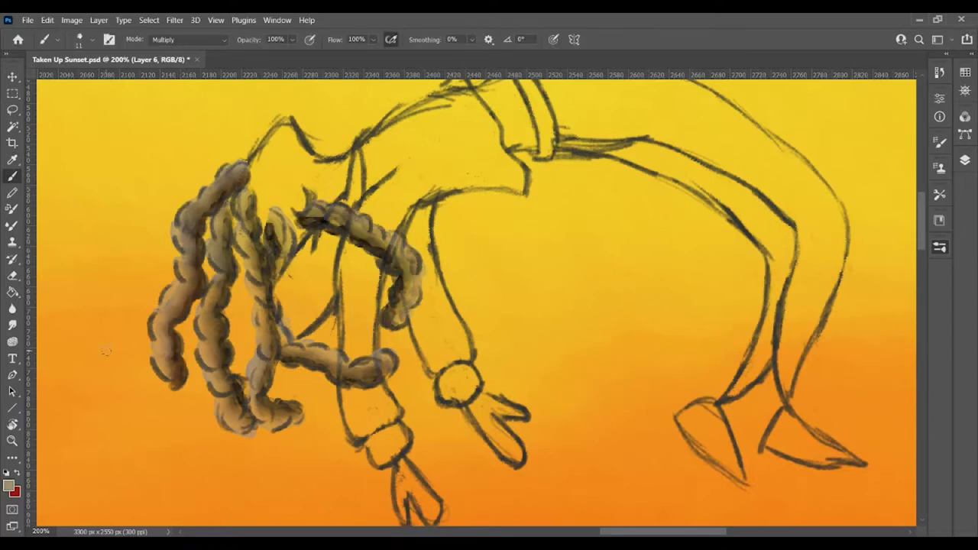
{"action": "key", "text": "ctrl+minus"}
{"action": "key", "text": "shift+alt+n"}
{"action": "key", "text": "shift+3"}
{"action": "key", "text": "bracketright"}
{"action": "key", "text": "ctrl+plus"}
Paint a dark tan patch at the top of the hair on the body color layer
{"action": "left_click_drag", "start_coordinate": [245, 199], "coordinate": [210, 164]}
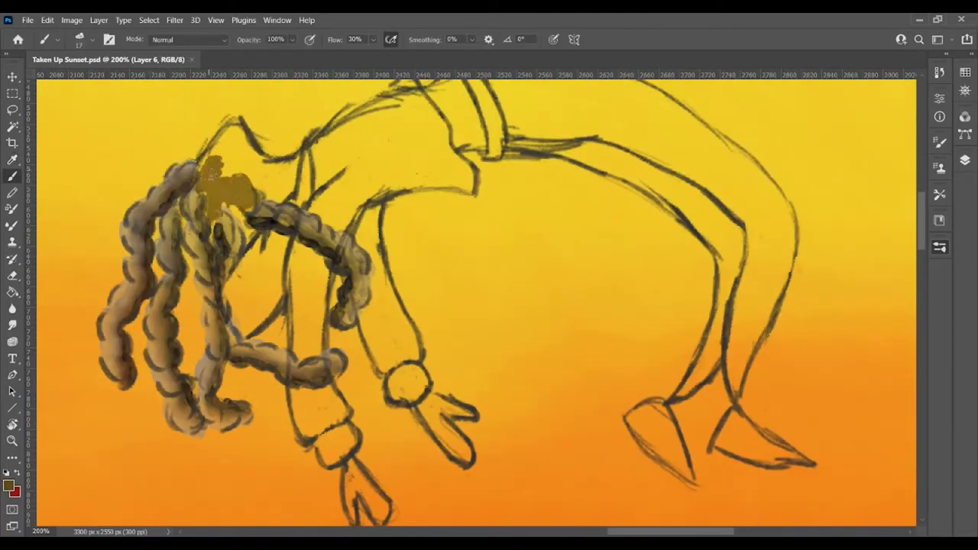
{"action": "key", "text": "ctrl+z"}
{"action": "key", "text": "alt+bracketleft"}
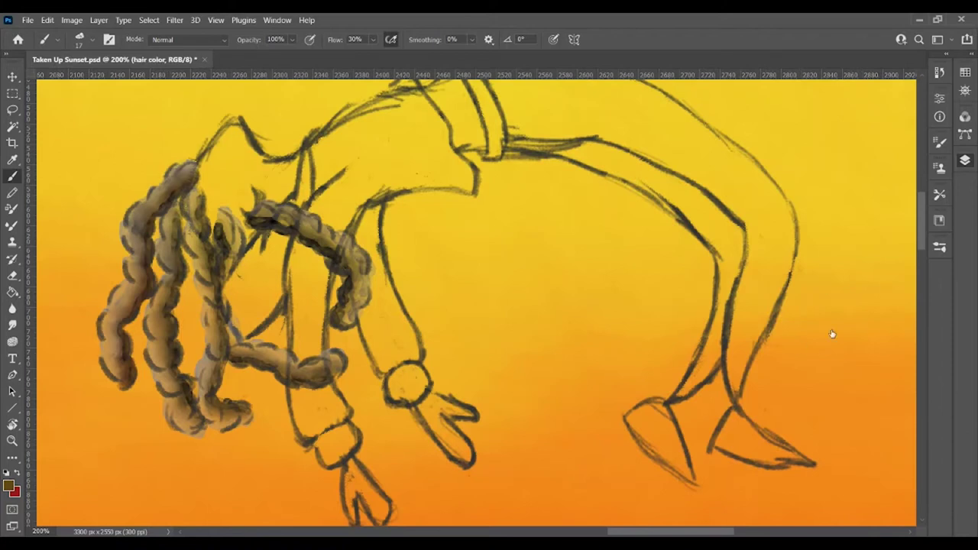
{"action": "key", "text": "alt+bracketleft"}
{"action": "mouse_move", "coordinate": [295, 164]}
{"action": "left_mouse_down"}
{"action": "mouse_move", "coordinate": [250, 194]}
{"action": "mouse_move", "coordinate": [232, 130]}
{"action": "mouse_move", "coordinate": [211, 168]}
{"action": "mouse_move", "coordinate": [245, 233]}
{"action": "left_mouse_up"}
Fill both shoes and the collar with tan
{"action": "key", "text": "ctrl+comma"}
{"action": "key", "text": "ctrl+comma"}
{"action": "scroll", "coordinate": [355, 394], "scroll_direction": "down", "scroll_amount": 2}
{"action": "left_click_drag", "start_coordinate": [351, 394], "coordinate": [371, 417]}
{"action": "mouse_move", "coordinate": [466, 367]}
{"action": "left_mouse_down"}
{"action": "mouse_move", "coordinate": [451, 354]}
{"action": "mouse_move", "coordinate": [443, 314]}
{"action": "left_mouse_up"}
{"action": "scroll", "coordinate": [474, 329], "scroll_direction": "right", "scroll_amount": 3}
{"action": "left_click_drag", "start_coordinate": [527, 325], "coordinate": [573, 378]}
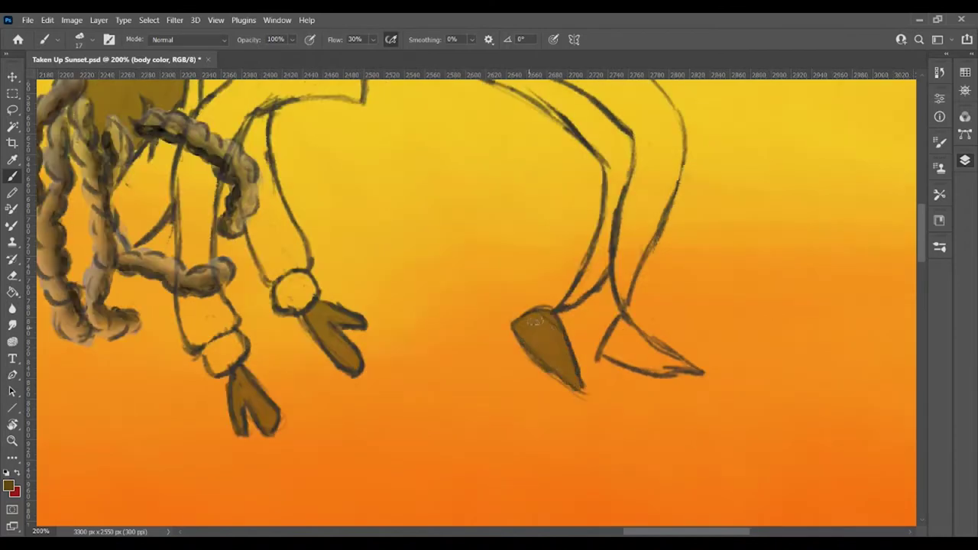
{"action": "scroll", "coordinate": [535, 344], "scroll_direction": "right", "scroll_amount": 2}
{"action": "left_click_drag", "start_coordinate": [581, 336], "coordinate": [642, 370]}
{"action": "scroll", "coordinate": [535, 344], "scroll_direction": "up", "scroll_amount": 3}
{"action": "scroll", "coordinate": [535, 344], "scroll_direction": "left", "scroll_amount": 4}
{"action": "mouse_move", "coordinate": [470, 149]}
{"action": "left_mouse_down"}
{"action": "mouse_move", "coordinate": [486, 191]}
{"action": "mouse_move", "coordinate": [465, 141]}
{"action": "left_mouse_up"}
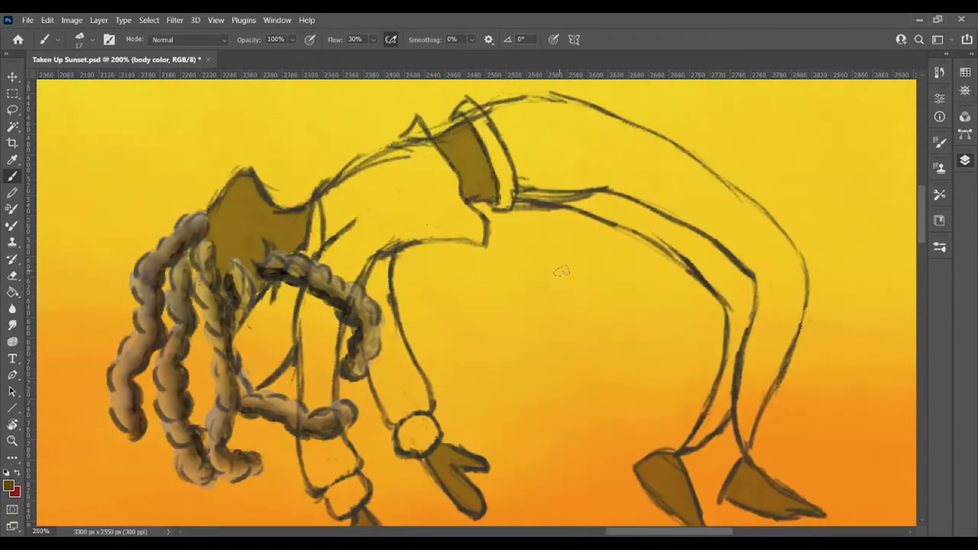
{"action": "scroll", "coordinate": [561, 270], "scroll_direction": "down", "scroll_amount": 1}
Darken the hair near the face on the hair color layer
{"action": "key", "text": "alt+bracketleft"}
{"action": "mouse_move", "coordinate": [212, 268]}
{"action": "left_mouse_down"}
{"action": "mouse_move", "coordinate": [243, 281]}
{"action": "mouse_move", "coordinate": [185, 267]}
{"action": "mouse_move", "coordinate": [176, 218]}
{"action": "left_mouse_up"}
{"action": "key", "text": "alt+bracketright"}
Sample blue and paint the right leg, erasing most of the excess stroke
{"action": "key", "text": "i"}
{"action": "key", "text": "b"}
{"action": "mouse_move", "coordinate": [691, 420]}
{"action": "left_mouse_down"}
{"action": "mouse_move", "coordinate": [732, 273]}
{"action": "mouse_move", "coordinate": [678, 219]}
{"action": "mouse_move", "coordinate": [596, 188]}
{"action": "mouse_move", "coordinate": [504, 174]}
{"action": "left_mouse_up"}
{"action": "scroll", "coordinate": [875, 226], "scroll_direction": "up", "scroll_amount": 1}
{"action": "key", "text": "e"}
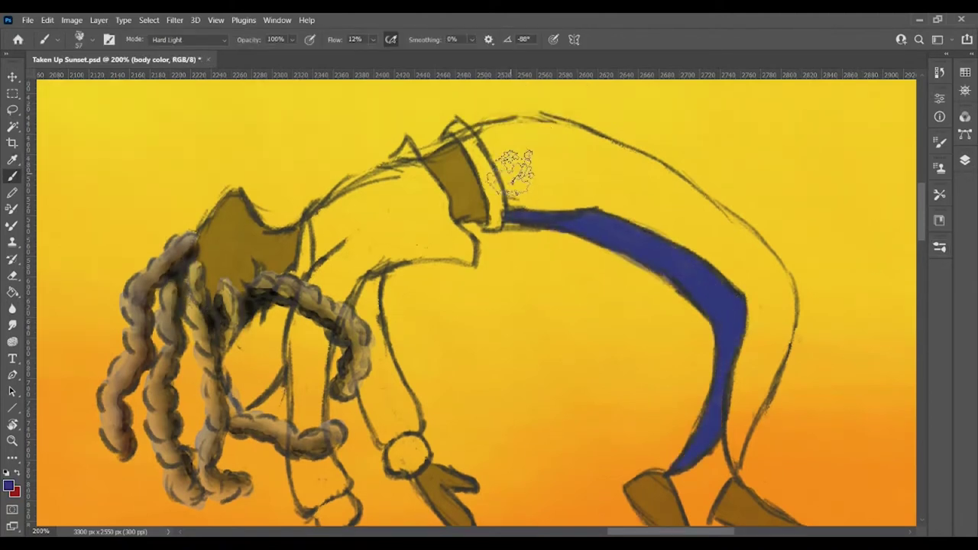
{"action": "mouse_move", "coordinate": [657, 229]}
{"action": "left_mouse_down"}
{"action": "mouse_move", "coordinate": [745, 321]}
{"action": "mouse_move", "coordinate": [711, 450]}
{"action": "mouse_move", "coordinate": [590, 235]}
{"action": "mouse_move", "coordinate": [489, 138]}
{"action": "mouse_move", "coordinate": [749, 291]}
{"action": "mouse_move", "coordinate": [680, 447]}
{"action": "mouse_move", "coordinate": [700, 314]}
{"action": "mouse_move", "coordinate": [550, 229]}
{"action": "mouse_move", "coordinate": [703, 474]}
{"action": "mouse_move", "coordinate": [743, 197]}
{"action": "mouse_move", "coordinate": [569, 111]}
{"action": "mouse_move", "coordinate": [470, 100]}
{"action": "mouse_move", "coordinate": [619, 128]}
{"action": "mouse_move", "coordinate": [480, 119]}
{"action": "mouse_move", "coordinate": [526, 114]}
{"action": "left_mouse_up"}
{"action": "scroll", "coordinate": [485, 306], "scroll_direction": "down", "scroll_amount": 3}
Sample green and paint it over the whole shirt and arm
{"action": "key", "text": "i"}
{"action": "key", "text": "b"}
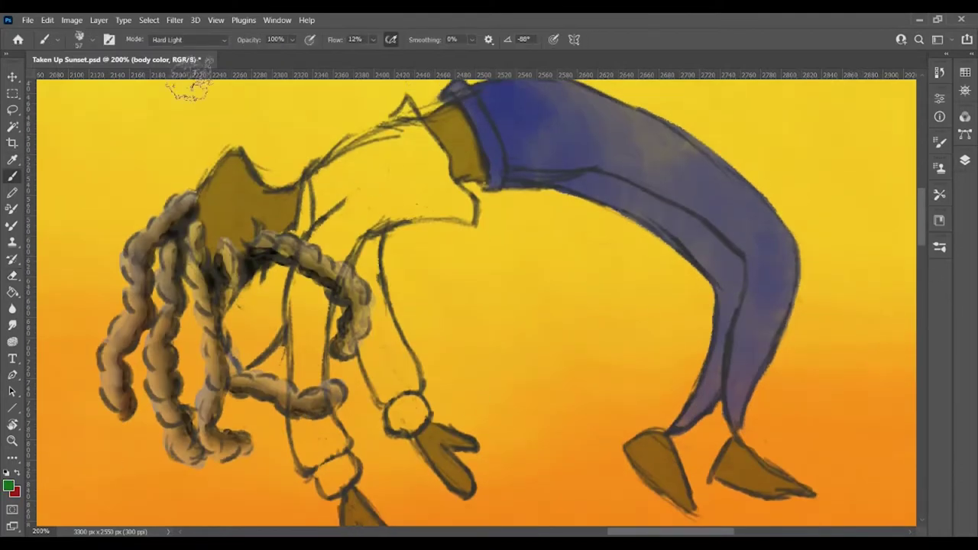
{"action": "mouse_move", "coordinate": [428, 115]}
{"action": "left_mouse_down"}
{"action": "mouse_move", "coordinate": [440, 153]}
{"action": "mouse_move", "coordinate": [359, 168]}
{"action": "mouse_move", "coordinate": [399, 214]}
{"action": "mouse_move", "coordinate": [325, 241]}
{"action": "mouse_move", "coordinate": [302, 222]}
{"action": "left_mouse_up"}
{"action": "key", "text": "ctrl+z"}
{"action": "key", "text": "ctrl+z"}
{"action": "key", "text": "ctrl+z"}
{"action": "key", "text": "ctrl+z"}
{"action": "key", "text": "ctrl+z"}
{"action": "key", "text": "ctrl+z"}
{"action": "left_click_drag", "start_coordinate": [428, 137], "coordinate": [417, 184]}
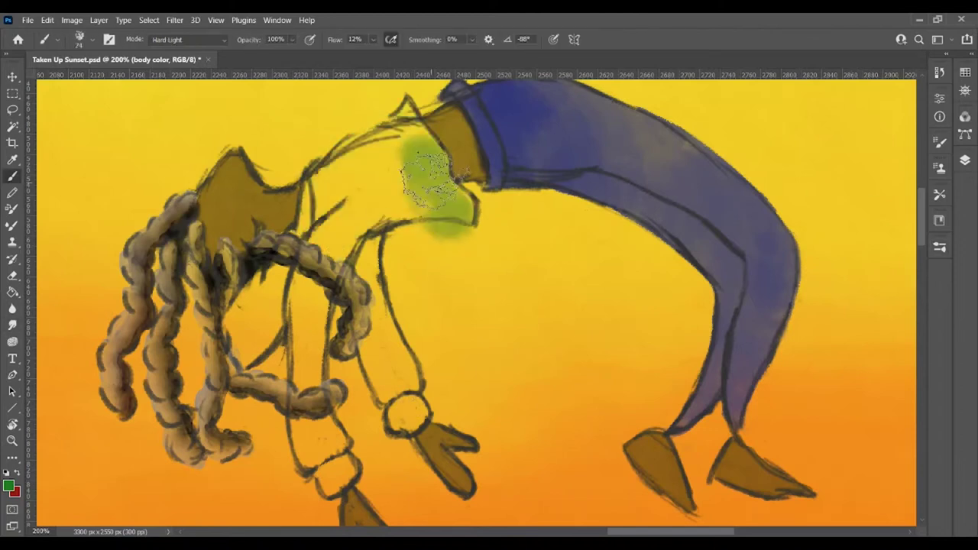
{"action": "key", "text": "ctrl+z"}
{"action": "mouse_move", "coordinate": [392, 153]}
{"action": "left_mouse_down"}
{"action": "mouse_move", "coordinate": [415, 338]}
{"action": "mouse_move", "coordinate": [264, 321]}
{"action": "left_mouse_up"}
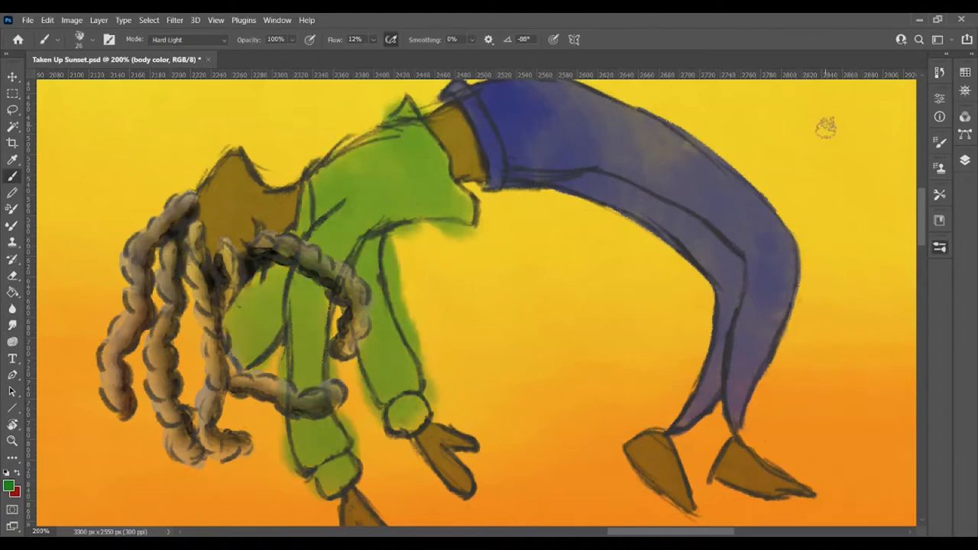
Erase stray green below the shirt edge and around the arms
{"action": "key", "text": "e"}
{"action": "mouse_move", "coordinate": [437, 227]}
{"action": "left_mouse_down"}
{"action": "mouse_move", "coordinate": [457, 233]}
{"action": "mouse_move", "coordinate": [392, 238]}
{"action": "left_mouse_up"}
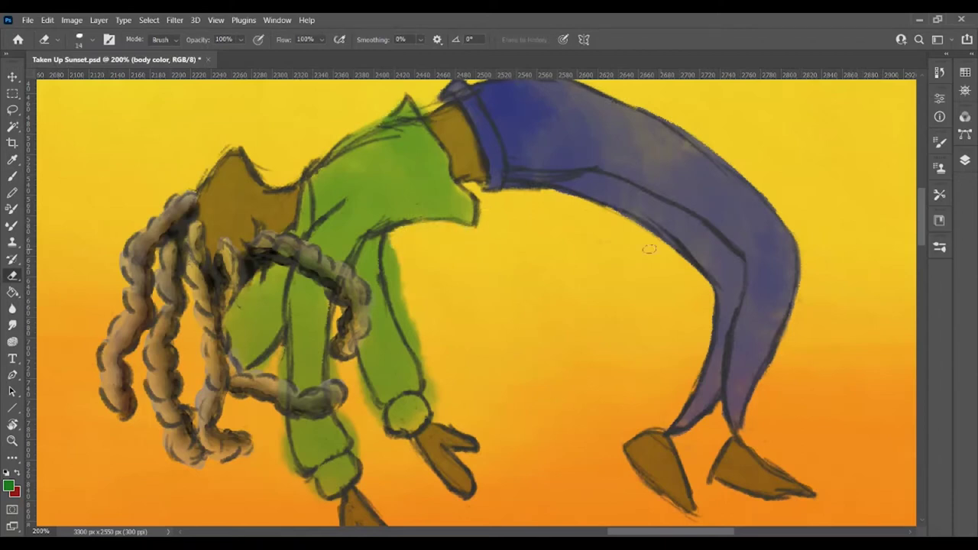
{"action": "left_click_drag", "start_coordinate": [276, 348], "coordinate": [291, 470]}
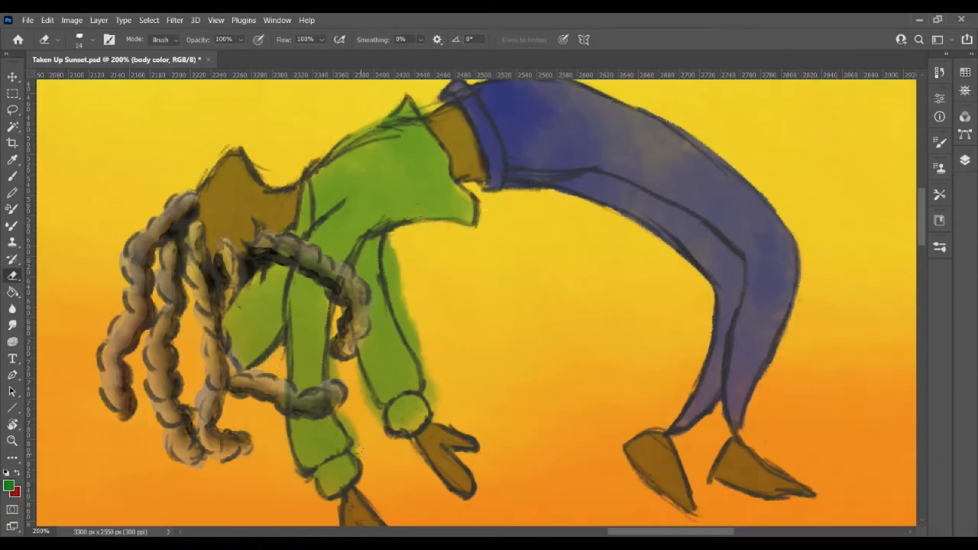
{"action": "mouse_move", "coordinate": [359, 450]}
{"action": "left_mouse_down"}
{"action": "mouse_move", "coordinate": [337, 397]}
{"action": "mouse_move", "coordinate": [375, 412]}
{"action": "mouse_move", "coordinate": [434, 398]}
{"action": "mouse_move", "coordinate": [397, 292]}
{"action": "left_mouse_up"}
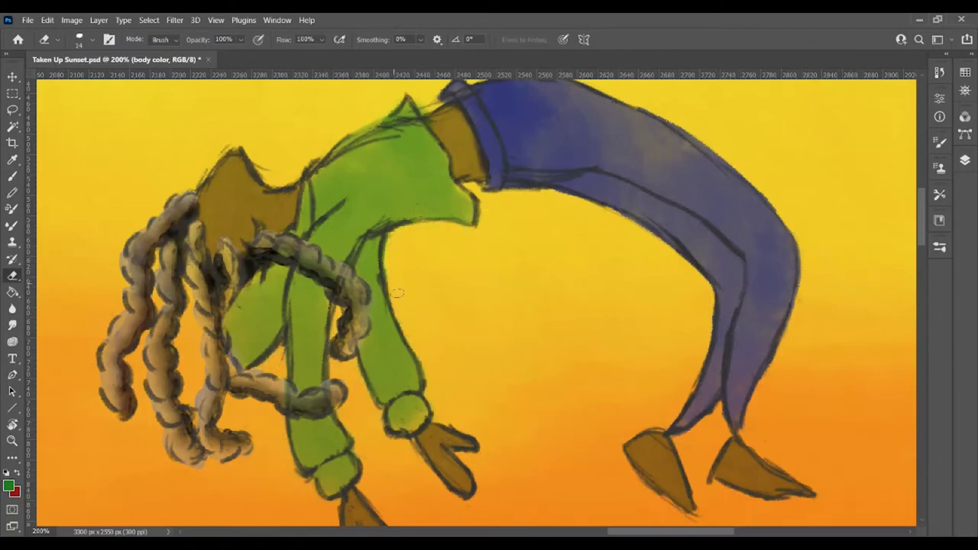
{"action": "key", "text": "ctrl+minus"}
{"action": "key", "text": "ctrl+minus"}
{"action": "key", "text": "ctrl+minus"}
{"action": "key", "text": "ctrl+minus"}
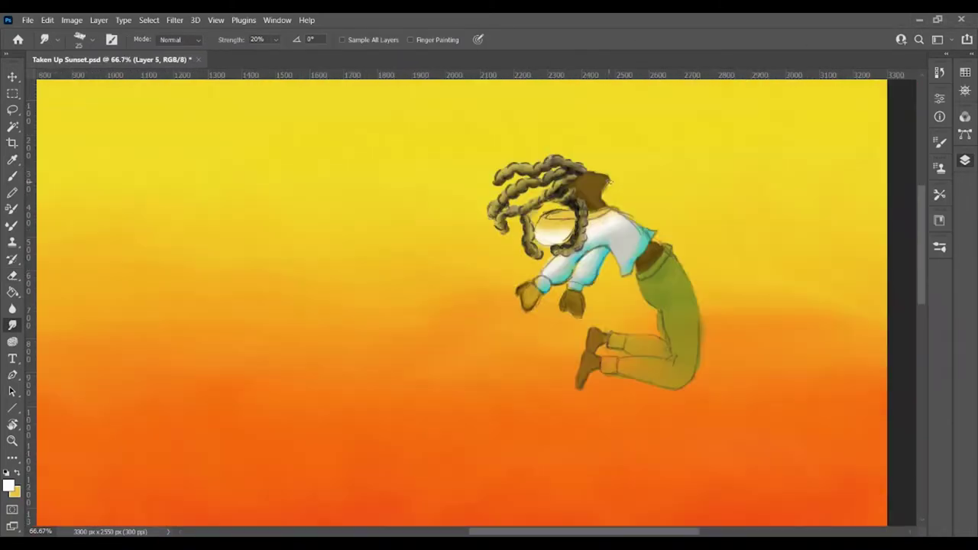
Undo a stray white squiggle and erase the hair curls left of the girl's face
{"action": "key", "text": "b"}
{"action": "left_click_drag", "start_coordinate": [233, 195], "coordinate": [318, 153]}
{"action": "key", "text": "ctrl+z"}
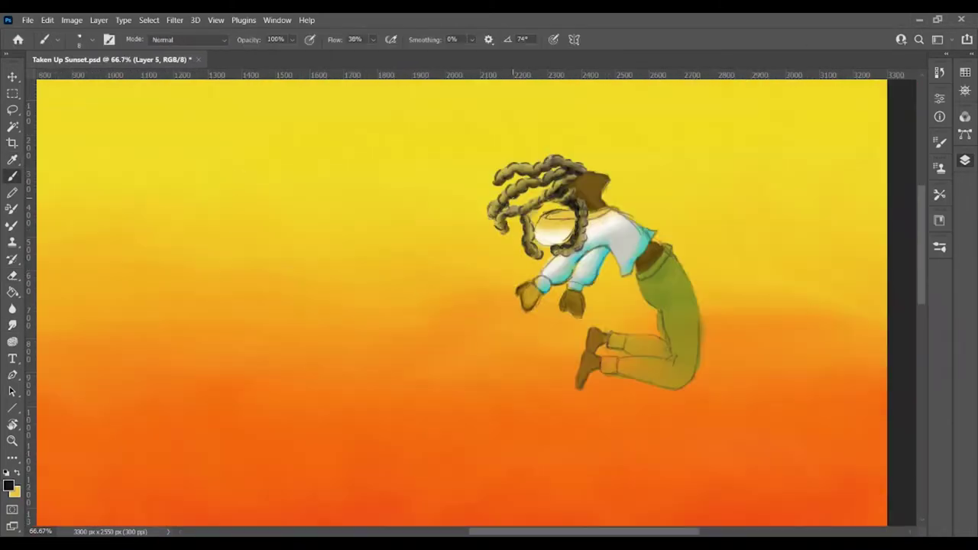
{"action": "key", "text": "e"}
{"action": "mouse_move", "coordinate": [504, 222]}
{"action": "left_mouse_down"}
{"action": "mouse_move", "coordinate": [497, 225]}
{"action": "mouse_move", "coordinate": [528, 214]}
{"action": "mouse_move", "coordinate": [504, 252]}
{"action": "left_mouse_up"}
{"action": "key", "text": "b"}
{"action": "key", "text": "e"}
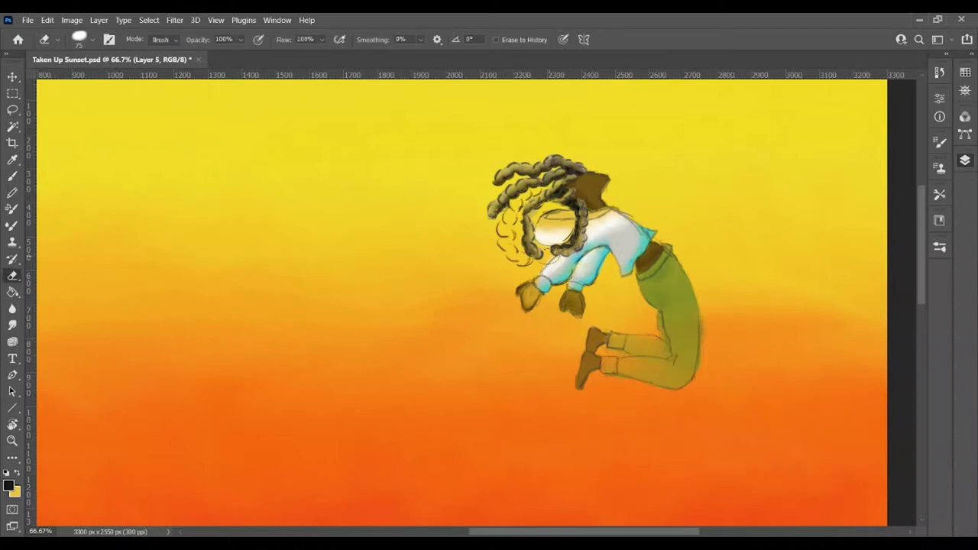
On the hair color layer, paint dark Multiply strokes over the left curls and smudge them
{"action": "key", "text": "alt+bracketleft"}
{"action": "key", "text": "b"}
{"action": "key", "text": "ctrl+plus"}
{"action": "mouse_move", "coordinate": [588, 141]}
{"action": "left_mouse_down"}
{"action": "mouse_move", "coordinate": [554, 162]}
{"action": "mouse_move", "coordinate": [531, 214]}
{"action": "mouse_move", "coordinate": [546, 264]}
{"action": "left_mouse_up"}
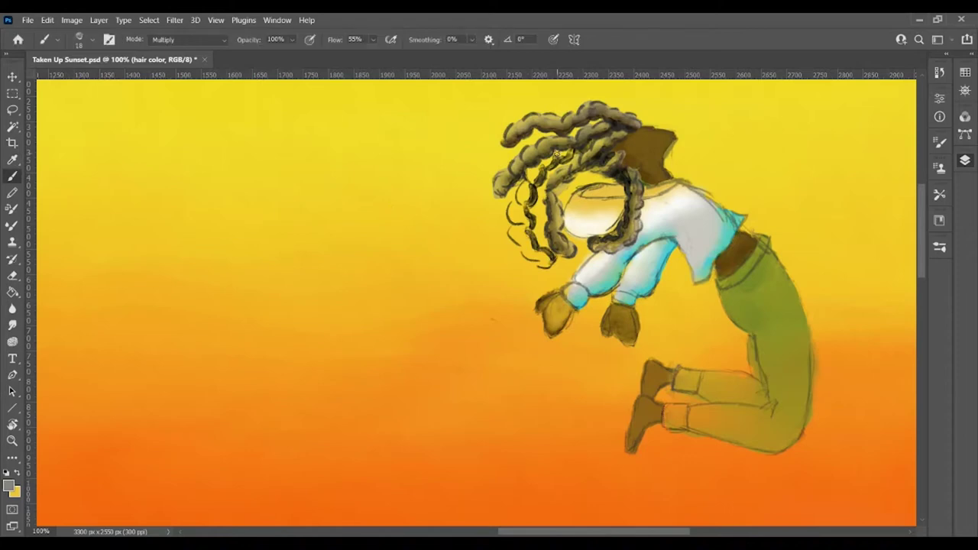
{"action": "mouse_move", "coordinate": [566, 152]}
{"action": "left_mouse_down"}
{"action": "mouse_move", "coordinate": [537, 180]}
{"action": "mouse_move", "coordinate": [520, 225]}
{"action": "mouse_move", "coordinate": [544, 262]}
{"action": "mouse_move", "coordinate": [512, 210]}
{"action": "left_mouse_up"}
{"action": "key", "text": "r"}
{"action": "mouse_move", "coordinate": [566, 153]}
{"action": "left_mouse_down"}
{"action": "mouse_move", "coordinate": [527, 221]}
{"action": "mouse_move", "coordinate": [551, 264]}
{"action": "left_mouse_up"}
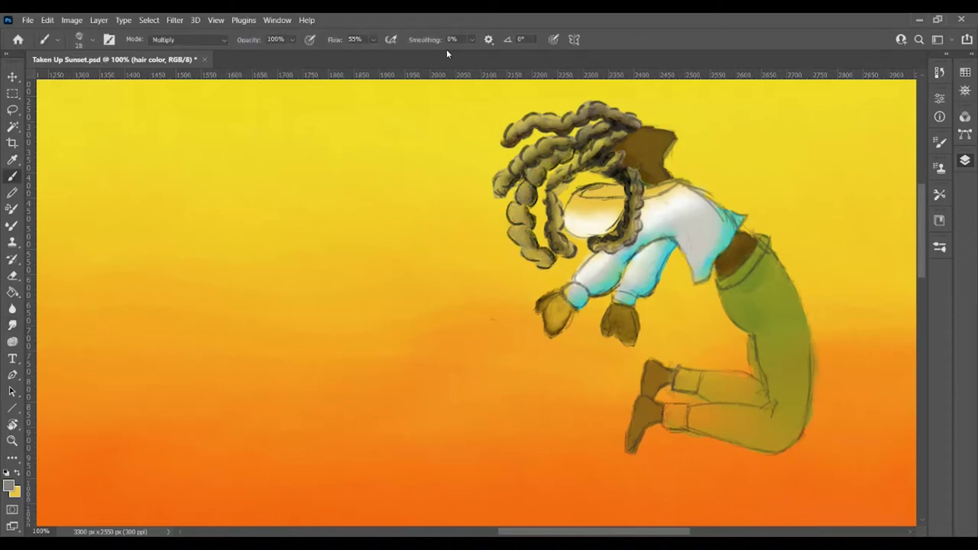
Add another black stroke to the hair curls and blend it with the smudge tool
{"action": "key", "text": "b"}
{"action": "left_click", "coordinate": [554, 176], "text": "alt"}
{"action": "mouse_move", "coordinate": [552, 177]}
{"action": "left_mouse_down"}
{"action": "mouse_move", "coordinate": [564, 164]}
{"action": "mouse_move", "coordinate": [538, 222]}
{"action": "mouse_move", "coordinate": [541, 252]}
{"action": "mouse_move", "coordinate": [537, 199]}
{"action": "mouse_move", "coordinate": [544, 245]}
{"action": "left_mouse_up"}
{"action": "key", "text": "r"}
{"action": "key", "text": "b"}
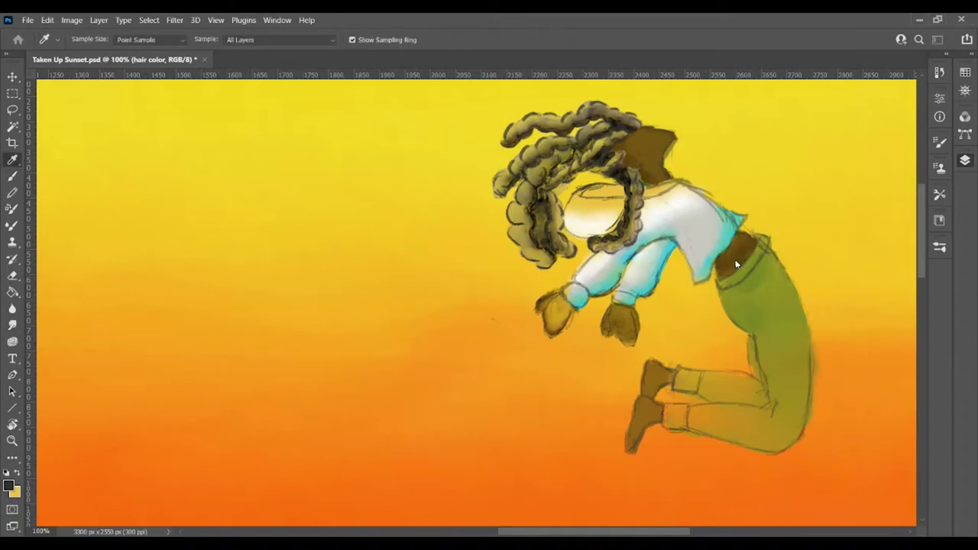
{"action": "key", "text": "r"}
{"action": "key", "text": "b"}
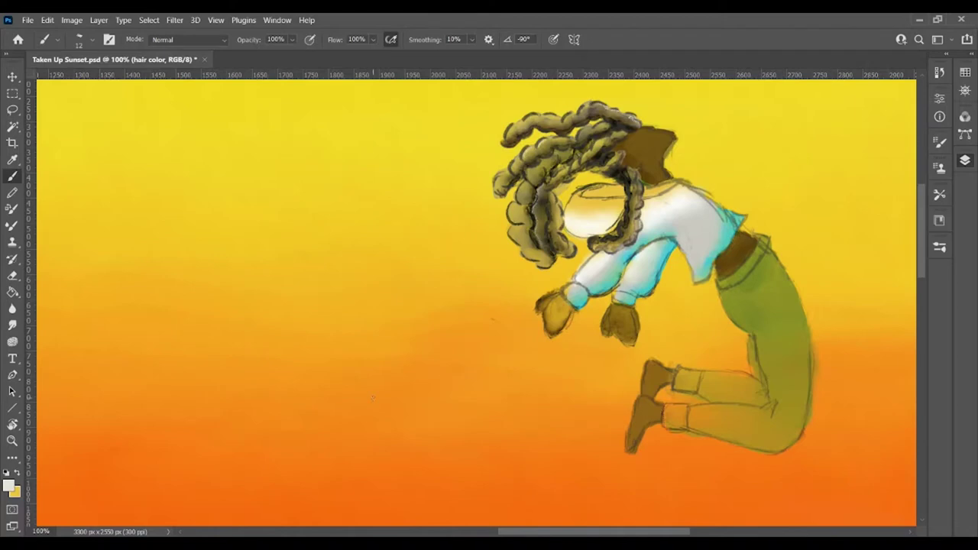
Switch to Layer 5 and zoom out to 33.3% to view the whole sunset picture
{"action": "key", "text": "h"}
{"action": "key", "text": "r"}
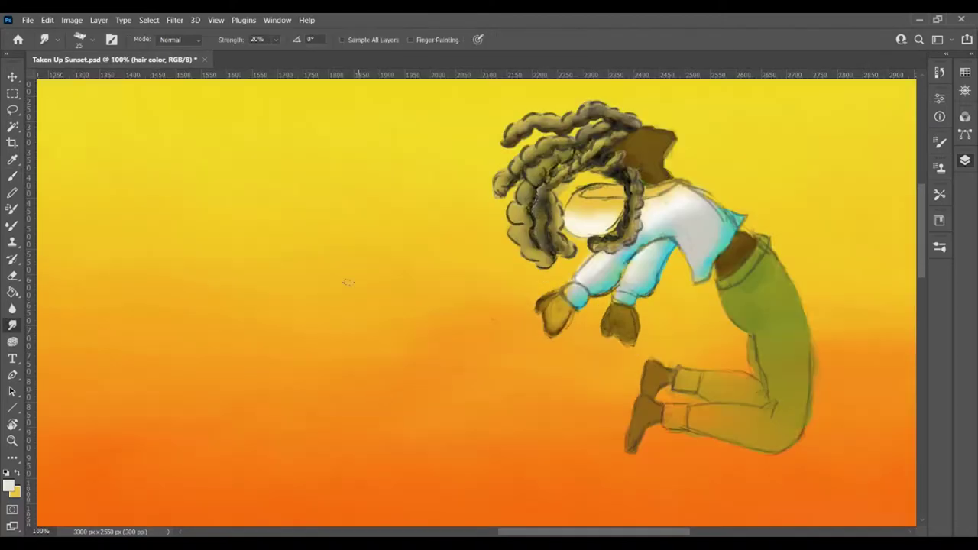
{"action": "key", "text": "b"}
{"action": "left_click", "coordinate": [539, 191], "text": "alt"}
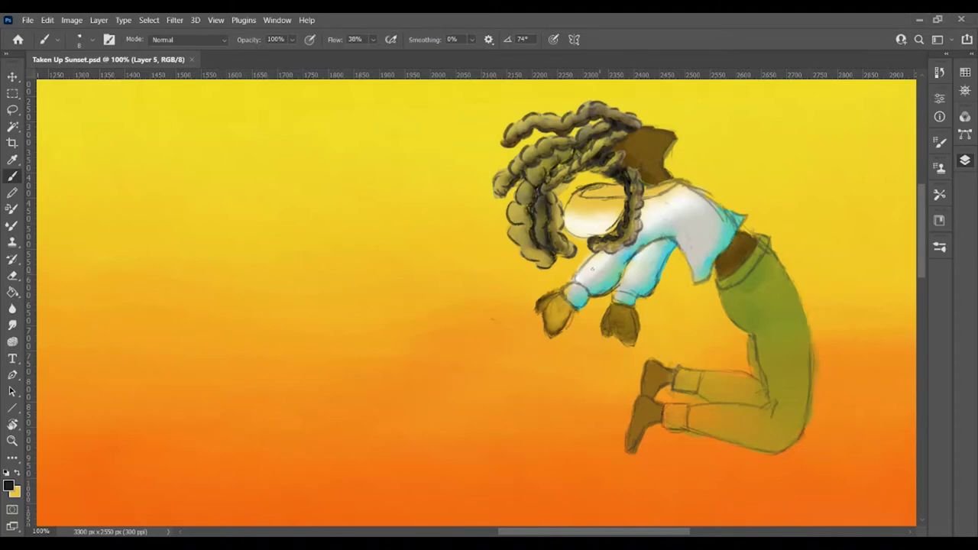
{"action": "key", "text": "ctrl+minus"}
{"action": "key", "text": "ctrl+minus"}
{"action": "key", "text": "ctrl+minus"}
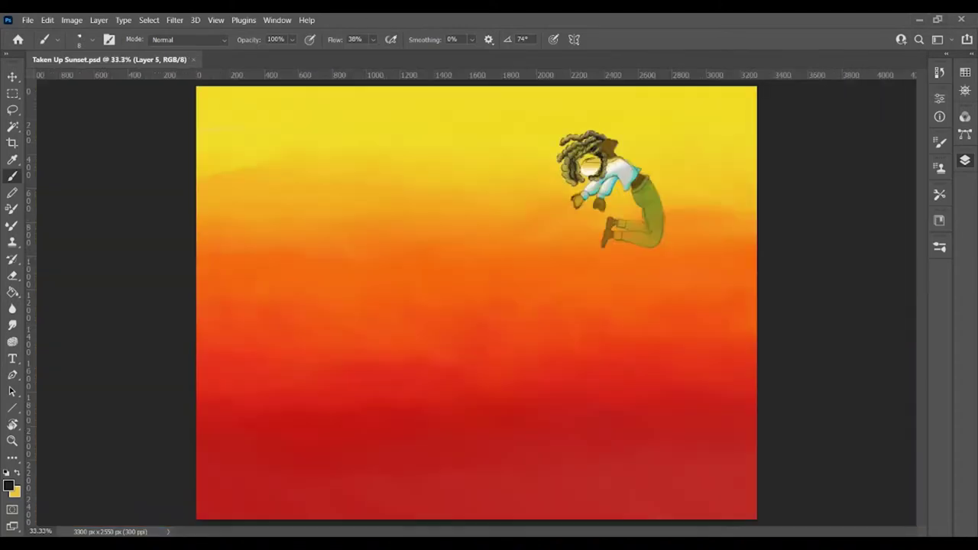
Zoom in on the girl and smudge a light tone onto the leg near the knee
{"action": "key", "text": "ctrl+plus"}
{"action": "key", "text": "ctrl+plus"}
{"action": "scroll", "coordinate": [467, 398], "scroll_direction": "up", "scroll_amount": 3}
{"action": "key", "text": "i"}
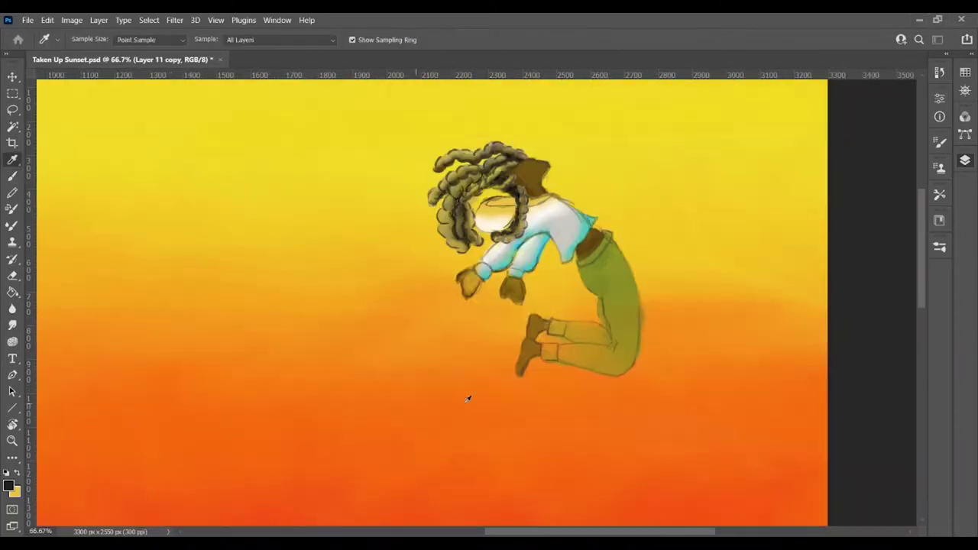
{"action": "key", "text": "r"}
{"action": "left_click_drag", "start_coordinate": [575, 360], "coordinate": [587, 348]}
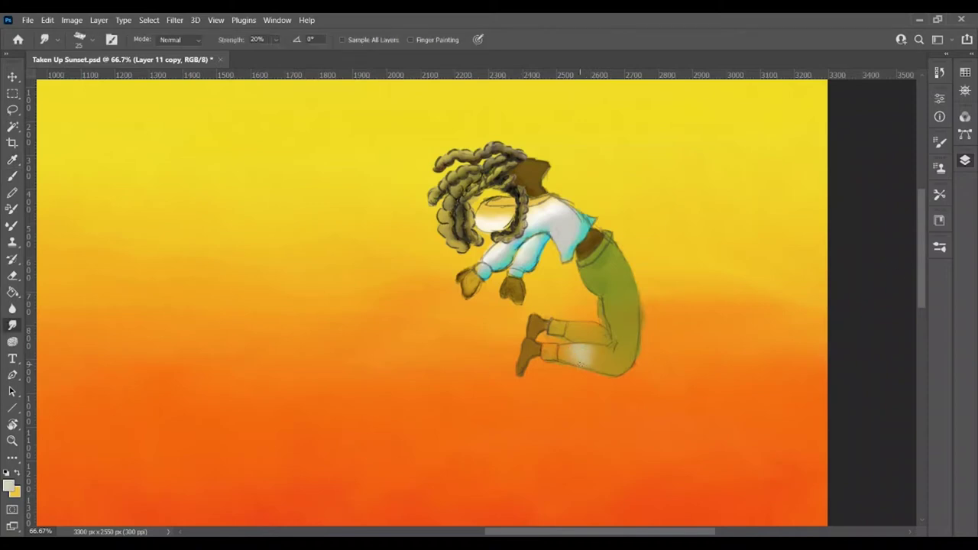
{"action": "left_click_drag", "start_coordinate": [590, 353], "coordinate": [557, 356]}
Undo the accidental deletion of the figure's colour and return to the Eraser
{"action": "key", "text": "e"}
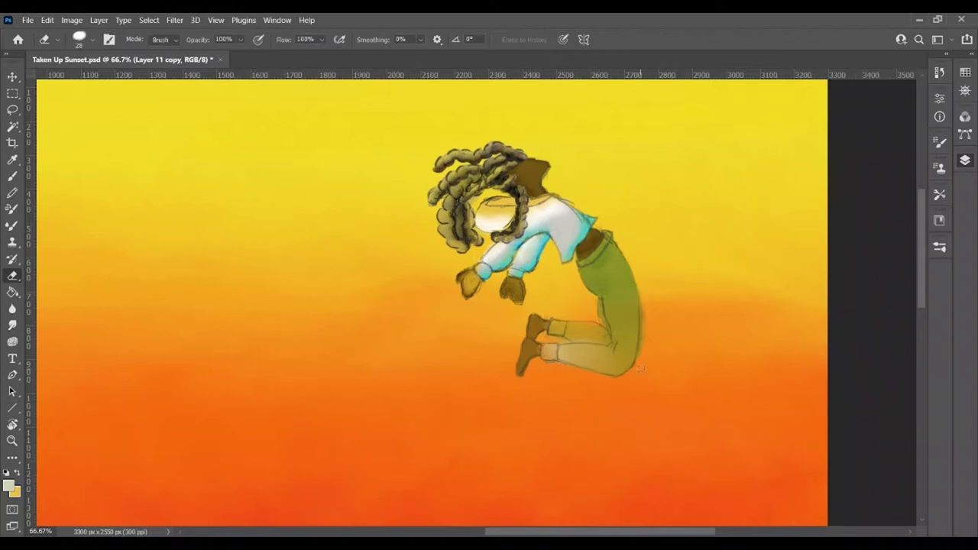
{"action": "key", "text": "Delete"}
{"action": "key", "text": "ctrl+z"}
{"action": "key", "text": "b"}
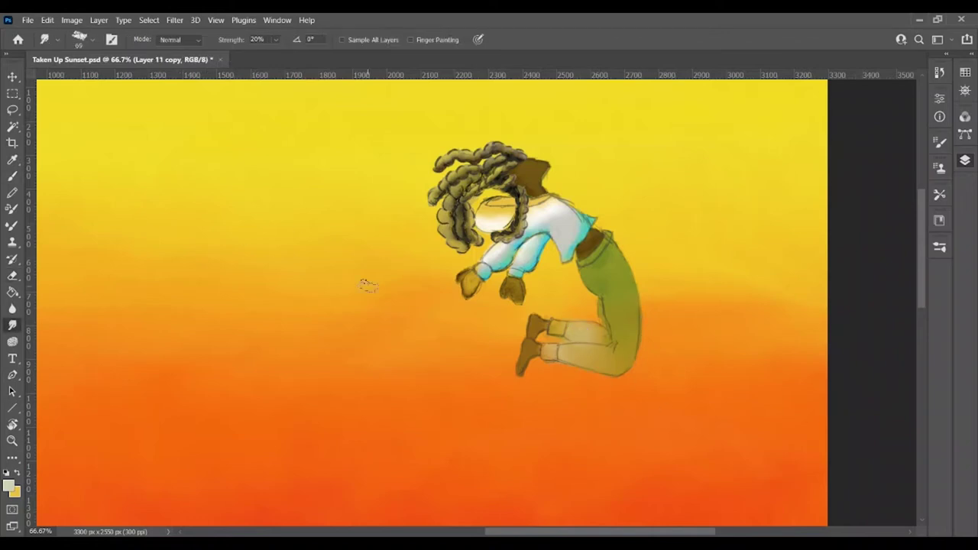
{"action": "scroll", "coordinate": [596, 334], "scroll_direction": "up", "scroll_amount": 1}
{"action": "key", "text": "e"}
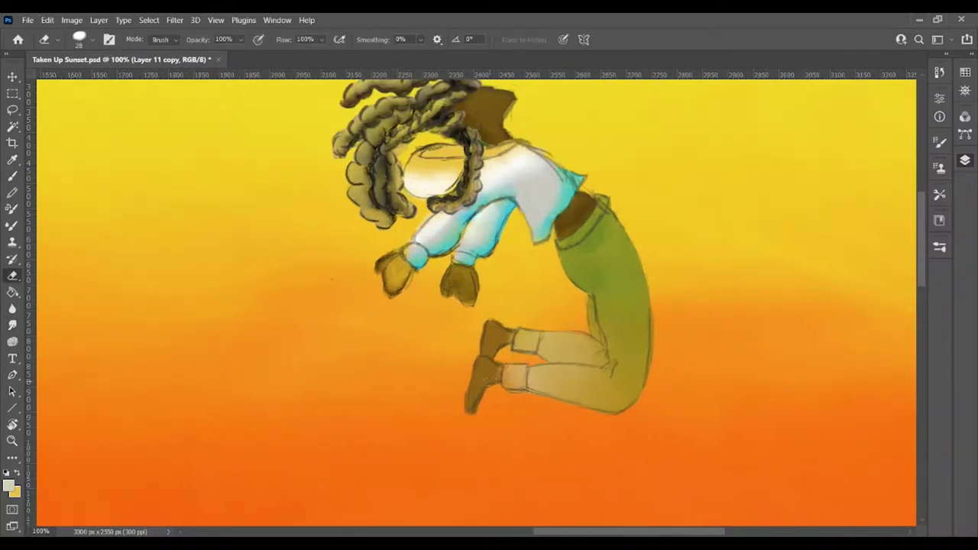
{"action": "key", "text": "b"}
{"action": "key", "text": "e"}
Erase the top hair strands and rotate the hair about -24.92° around the head
{"action": "key", "text": "ctrl+minus"}
{"action": "key", "text": "ctrl+minus"}
{"action": "key", "text": "ctrl+minus"}
{"action": "scroll", "coordinate": [581, 134], "scroll_direction": "up", "scroll_amount": 2}
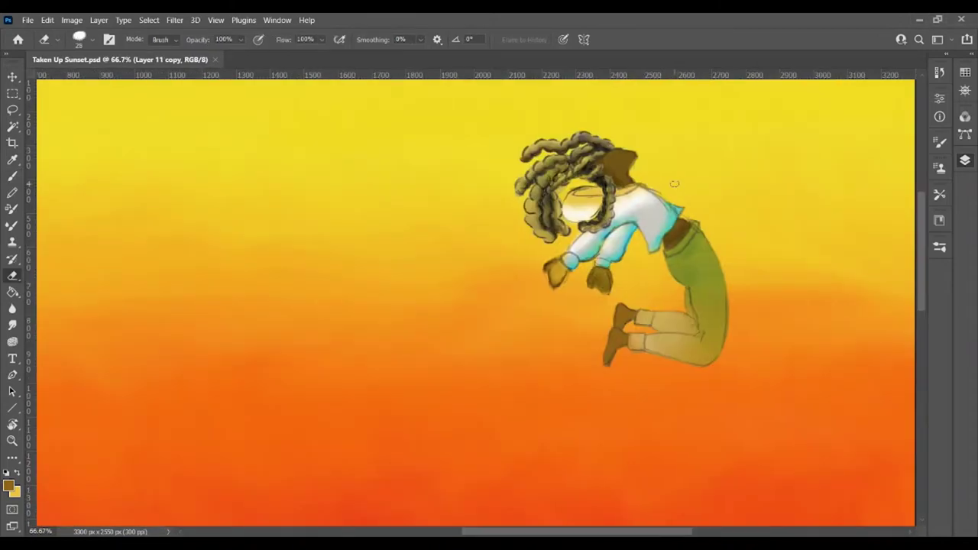
{"action": "mouse_move", "coordinate": [512, 149]}
{"action": "left_mouse_down"}
{"action": "mouse_move", "coordinate": [604, 141]}
{"action": "mouse_move", "coordinate": [518, 186]}
{"action": "left_mouse_up"}
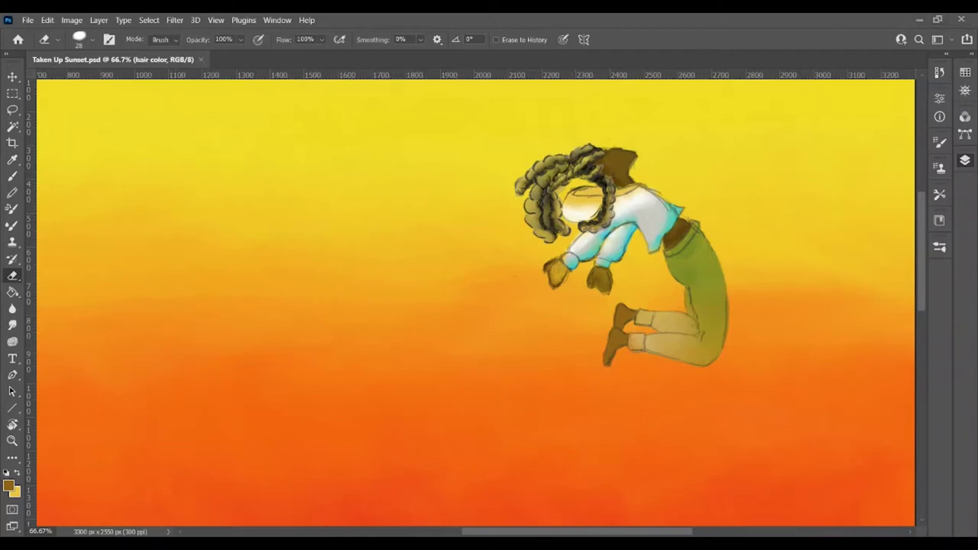
{"action": "key", "text": "ctrl+t"}
{"action": "mouse_move", "coordinate": [482, 129]}
{"action": "left_mouse_down"}
{"action": "mouse_move", "coordinate": [461, 158]}
{"action": "mouse_move", "coordinate": [368, 133]}
{"action": "left_mouse_up"}
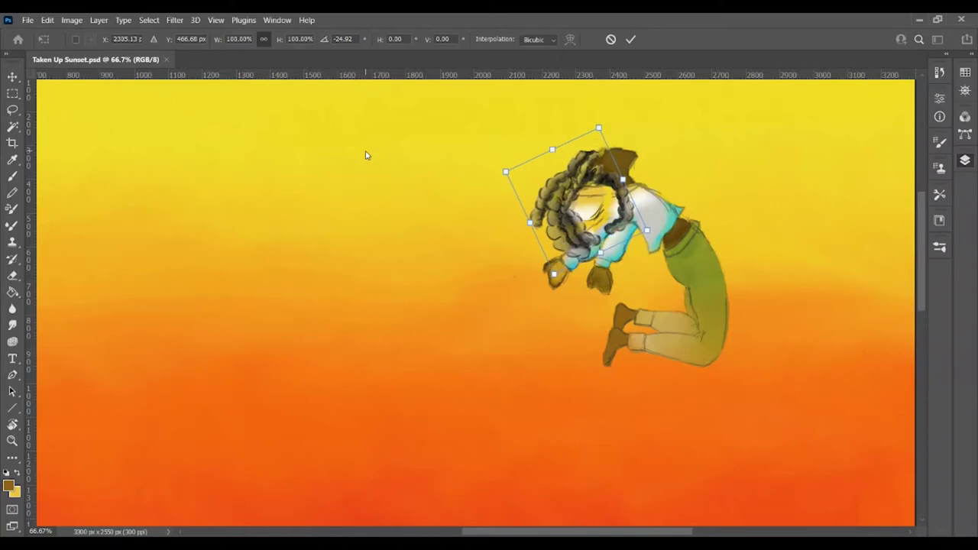
Commit the hair rotation and clear the rotated hair off the figure
{"action": "key", "text": "Return"}
{"action": "key", "text": "alt+["}
{"action": "key", "text": "b"}
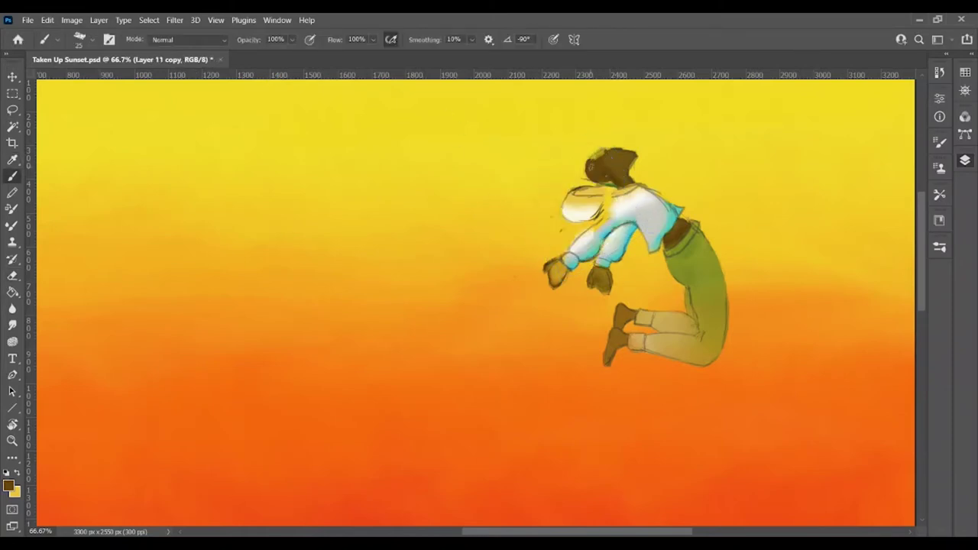
{"action": "key", "text": "r"}
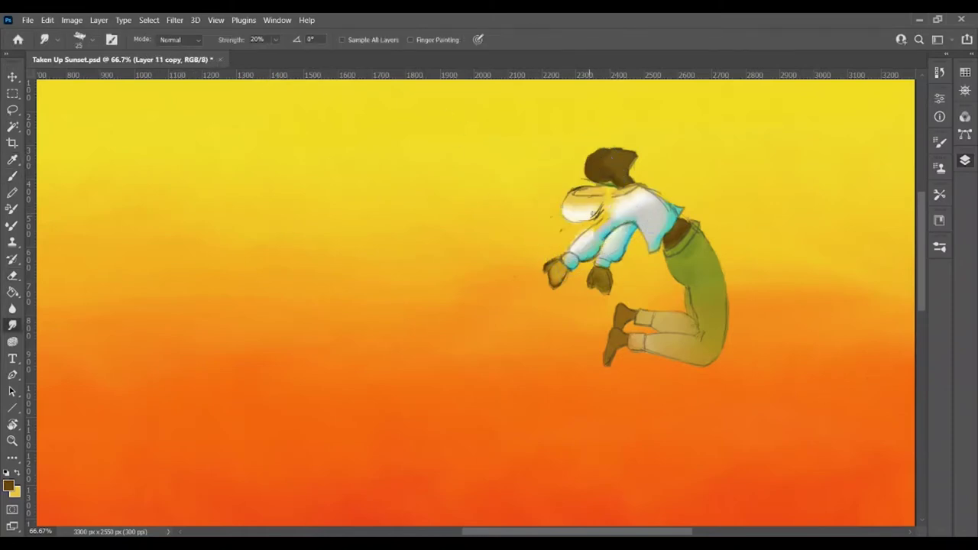
Sample the shirt's white and sketch a first new hair stroke across the head
{"action": "key", "text": "alt+]"}
{"action": "key", "text": "b"}
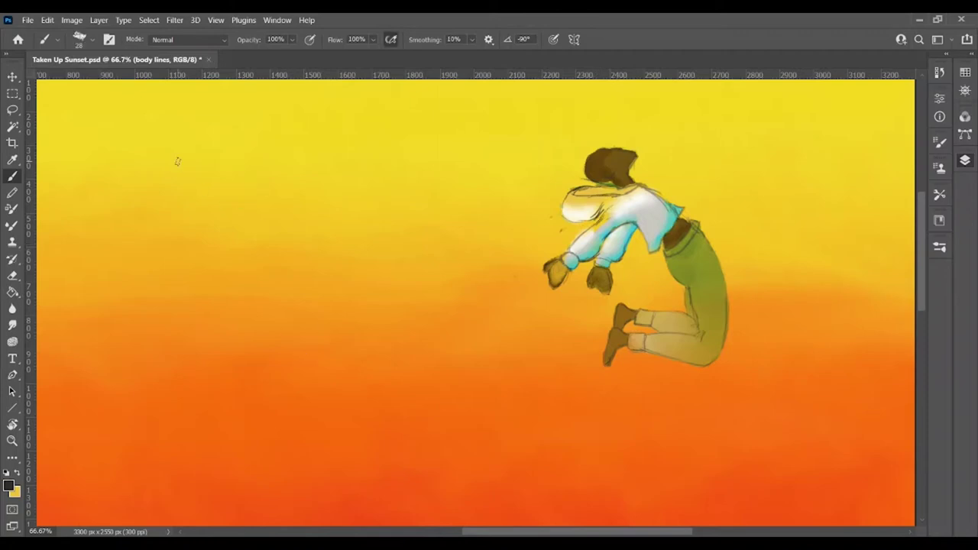
{"action": "left_click", "coordinate": [598, 214], "text": "alt"}
{"action": "key", "text": "alt+["}
{"action": "key", "text": "r"}
{"action": "key", "text": "b"}
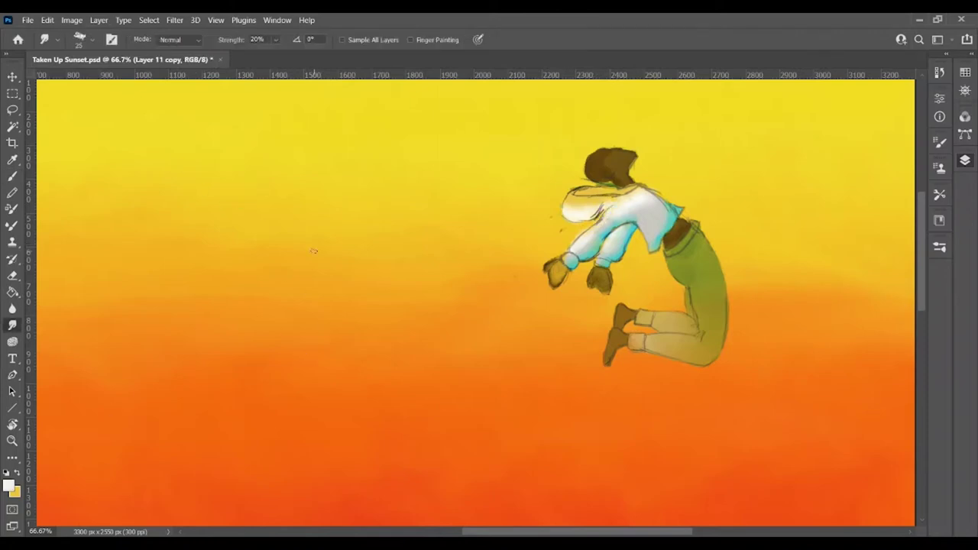
{"action": "left_click_drag", "start_coordinate": [598, 211], "coordinate": [551, 229]}
{"action": "key", "text": "alt+["}
{"action": "key", "text": "r"}
{"action": "key", "text": "b"}
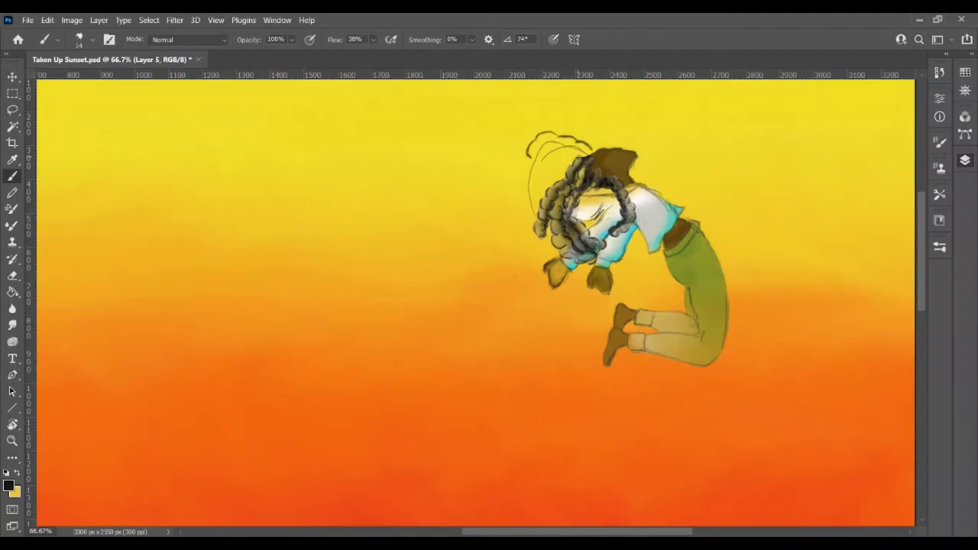
Lower the brush flow and erase a stray bit of the hair outline on Layer 5
{"action": "key", "text": "shift+3"}
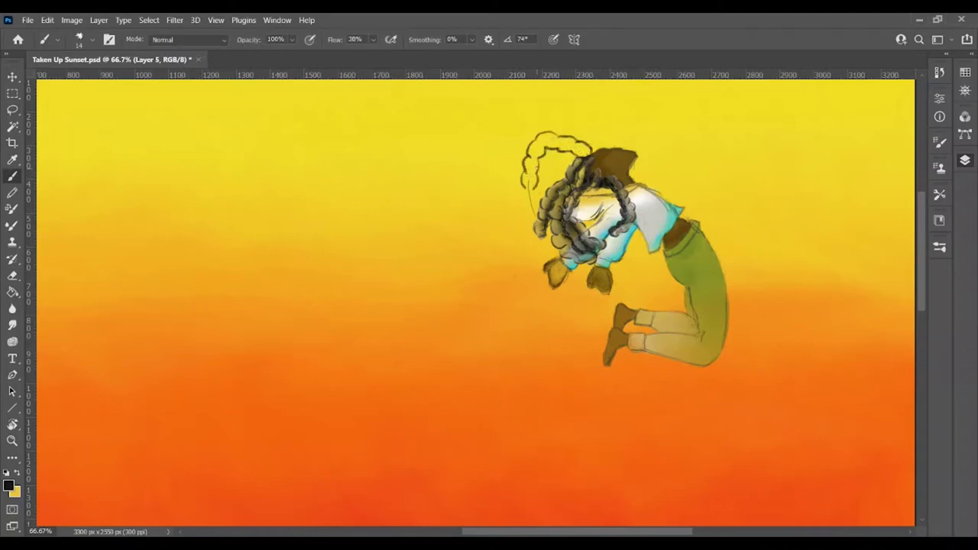
{"action": "key", "text": "e"}
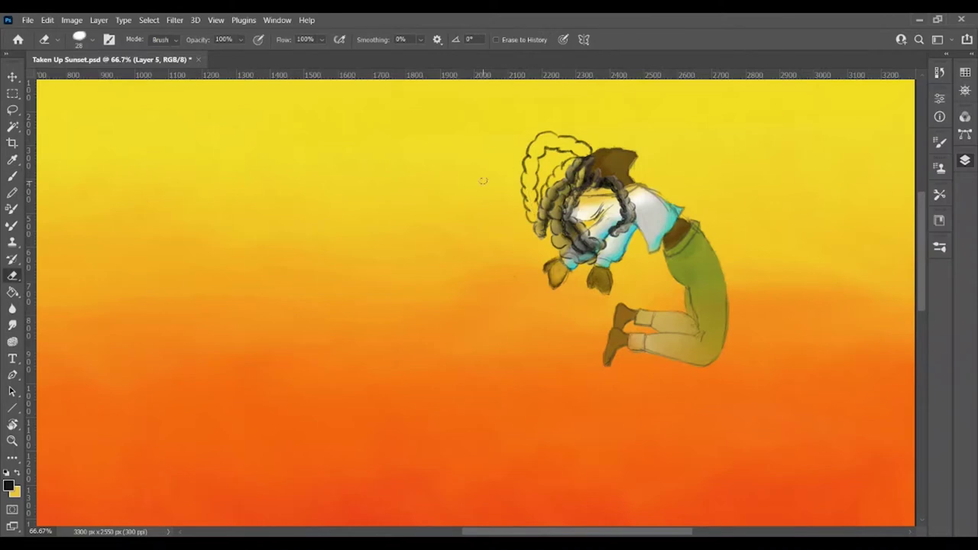
{"action": "left_click_drag", "start_coordinate": [538, 149], "coordinate": [544, 145]}
{"action": "key", "text": "b"}
Fill the new hair curls on the hair color layer, then sample a light tan from the legs
{"action": "key", "text": "alt+["}
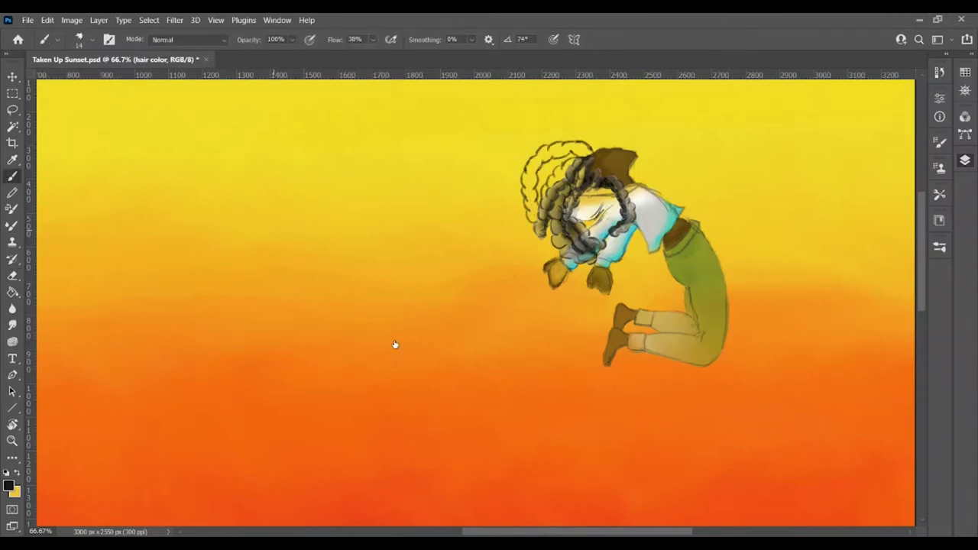
{"action": "mouse_move", "coordinate": [535, 153]}
{"action": "left_mouse_down"}
{"action": "mouse_move", "coordinate": [587, 157]}
{"action": "mouse_move", "coordinate": [535, 221]}
{"action": "left_mouse_up"}
{"action": "left_click_drag", "start_coordinate": [551, 168], "coordinate": [569, 187]}
{"action": "key", "text": "i"}
{"action": "left_click", "coordinate": [664, 317]}
{"action": "key", "text": "b"}
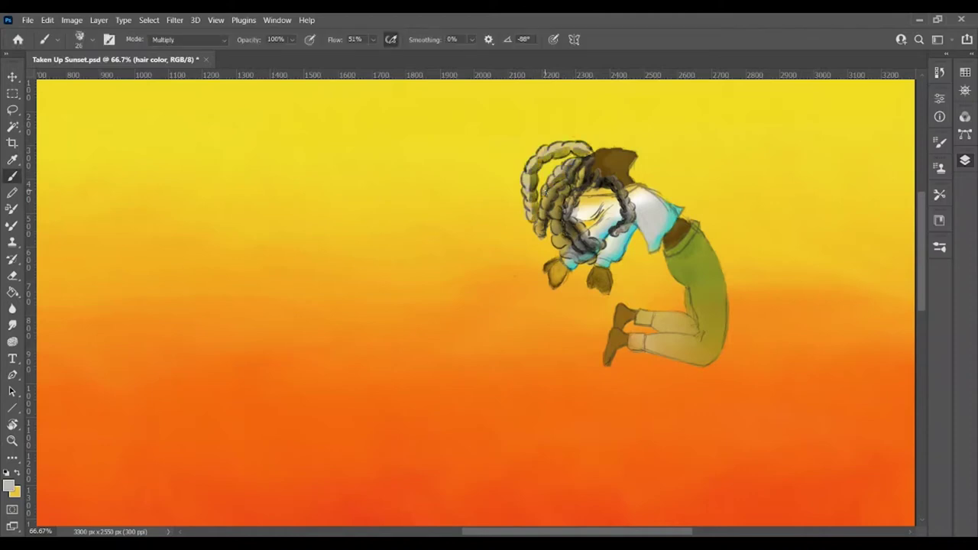
Enlarge the Multiply shading brush and sample near-white and dark shading colours
{"action": "key", "text": "i"}
{"action": "key", "text": "b"}
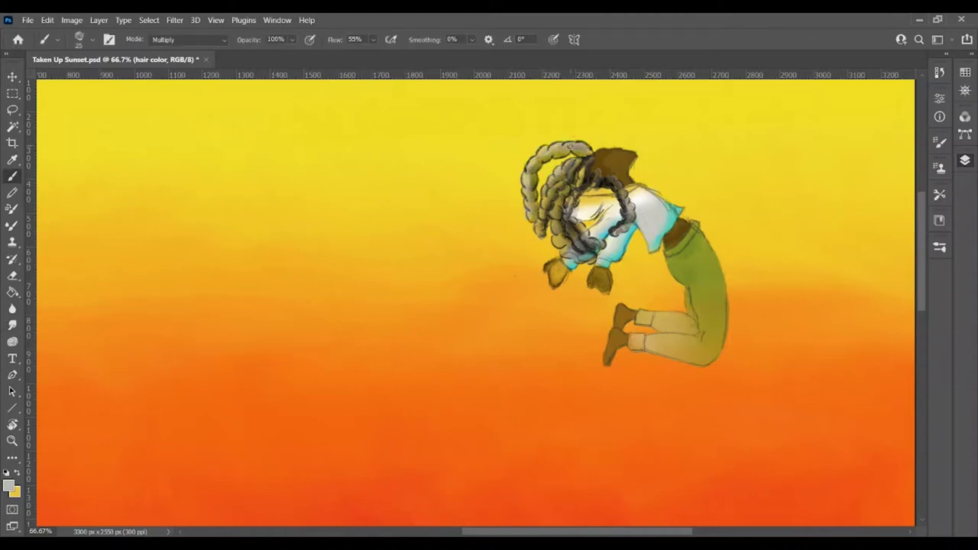
{"action": "key", "text": "i"}
{"action": "left_click", "coordinate": [625, 224]}
{"action": "key", "text": "b"}
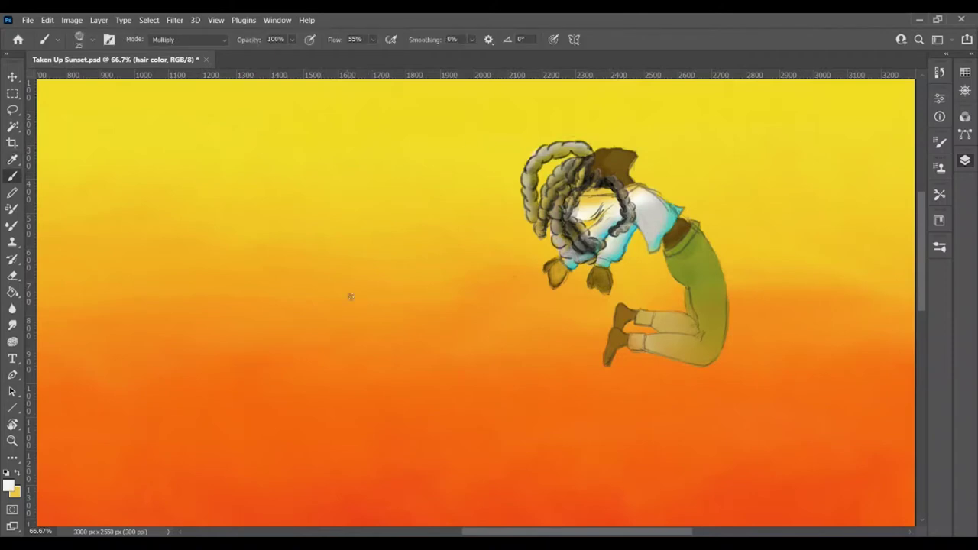
{"action": "key", "text": "i"}
{"action": "left_click", "coordinate": [580, 254]}
{"action": "key", "text": "b"}
Shade the braids with darker Multiply strokes and zoom out to the whole image
{"action": "mouse_move", "coordinate": [542, 157]}
{"action": "left_mouse_down"}
{"action": "mouse_move", "coordinate": [590, 152]}
{"action": "mouse_move", "coordinate": [589, 161]}
{"action": "left_mouse_up"}
{"action": "left_click_drag", "start_coordinate": [535, 161], "coordinate": [544, 220]}
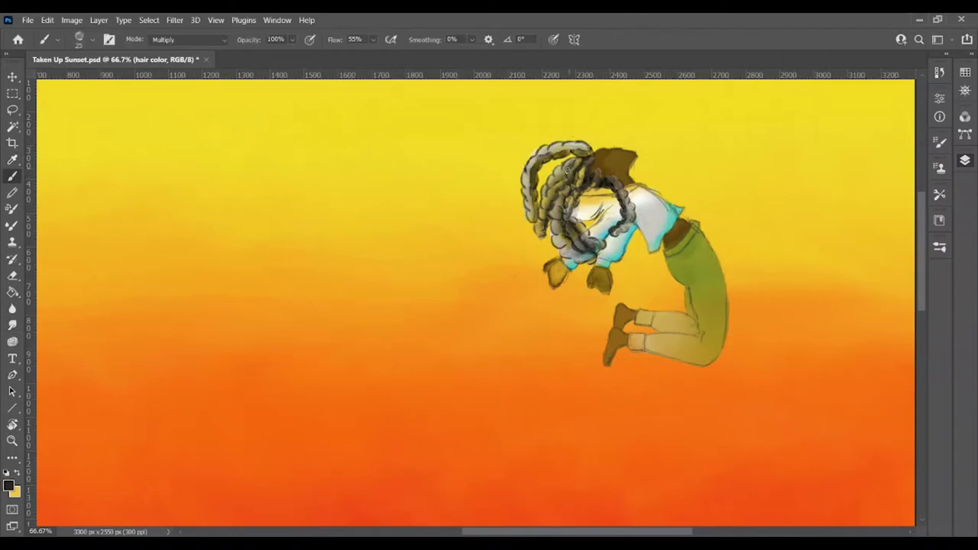
{"action": "key", "text": "i"}
{"action": "key", "text": "b"}
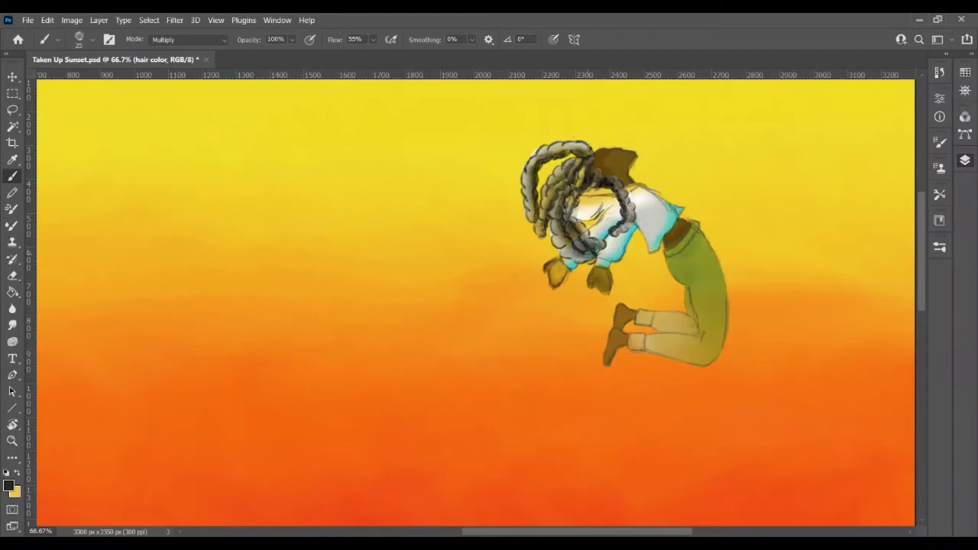
{"action": "key", "text": "ctrl+minus"}
{"action": "key", "text": "ctrl+minus"}
Zoom in to 200% and clean up the hair edges with a small eraser on the hair color layer
{"action": "key", "text": "ctrl+plus"}
{"action": "key", "text": "ctrl+plus"}
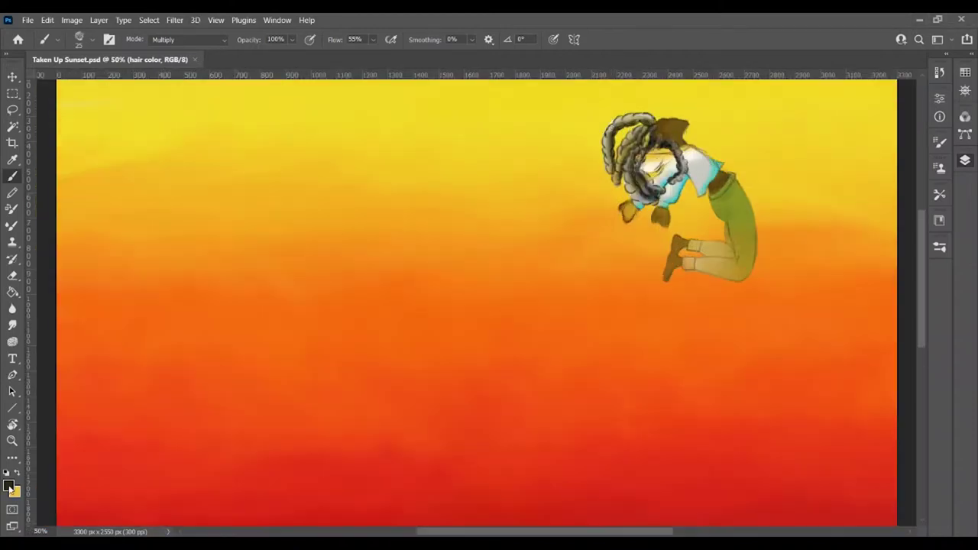
{"action": "key", "text": "i"}
{"action": "key", "text": "b"}
{"action": "key", "text": "alt+bracketleft"}
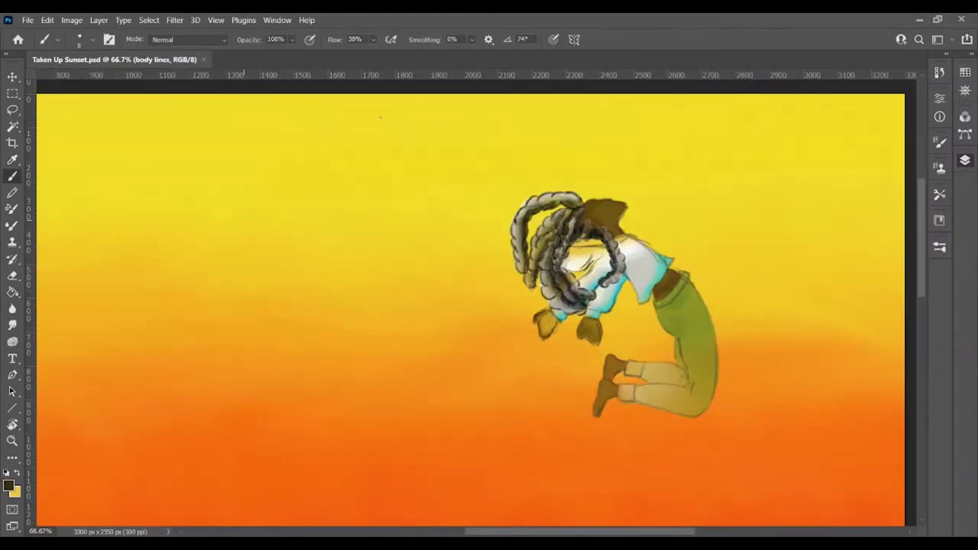
{"action": "key", "text": "ctrl+plus"}
{"action": "key", "text": "ctrl+plus"}
{"action": "key", "text": "e"}
{"action": "key", "text": "bracketright"}
{"action": "key", "text": "alt+bracketright"}
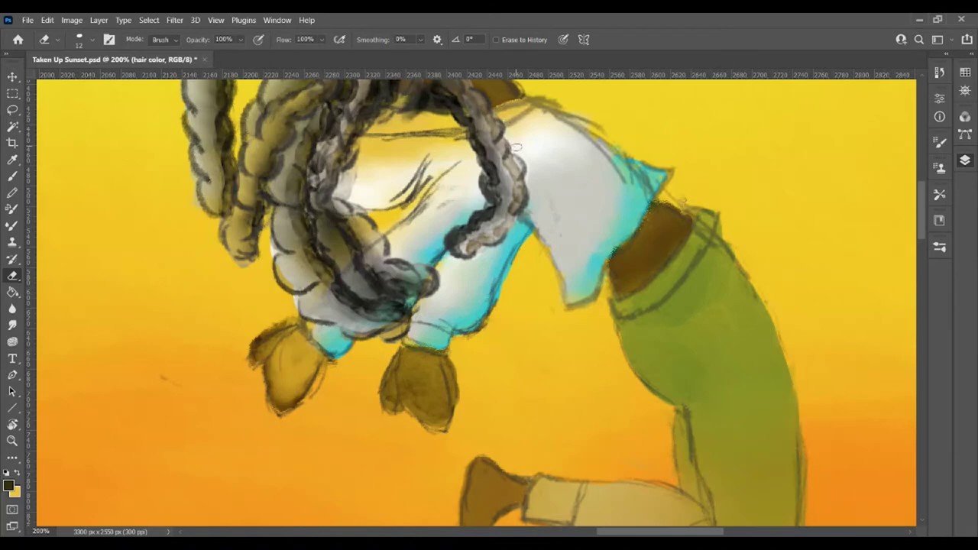
{"action": "key", "text": "ctrl+minus"}
{"action": "key", "text": "ctrl+minus"}
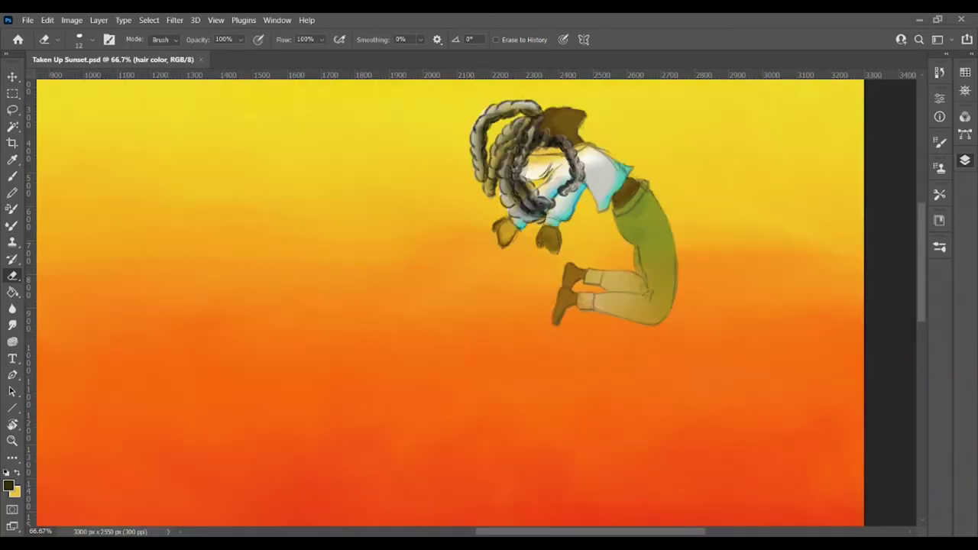
Repaint the shoes on the figure's colour layer with a sampled tan and smudge them
{"action": "key", "text": "alt+bracketright"}
{"action": "key", "text": "b"}
{"action": "key", "text": "bracketright"}
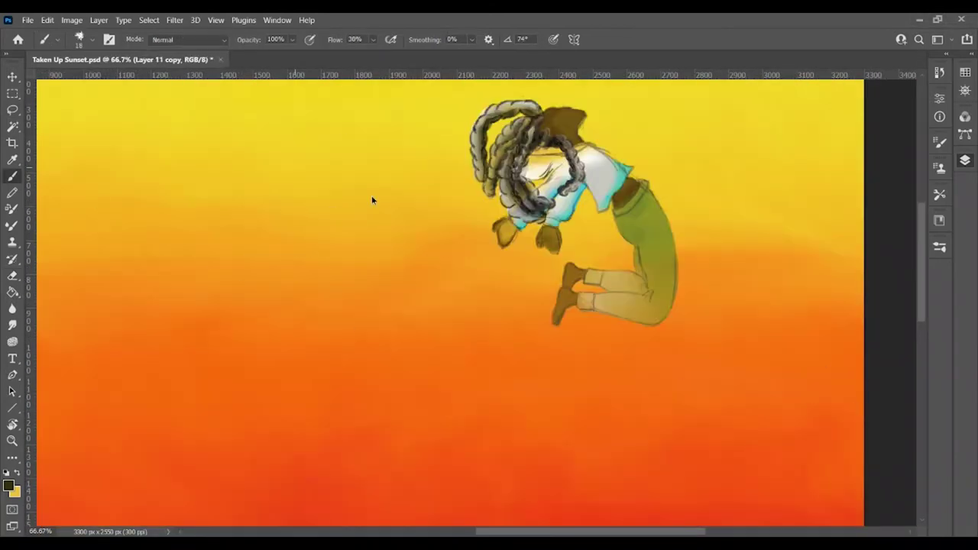
{"action": "key", "text": "period"}
{"action": "left_click", "coordinate": [562, 300], "text": "alt"}
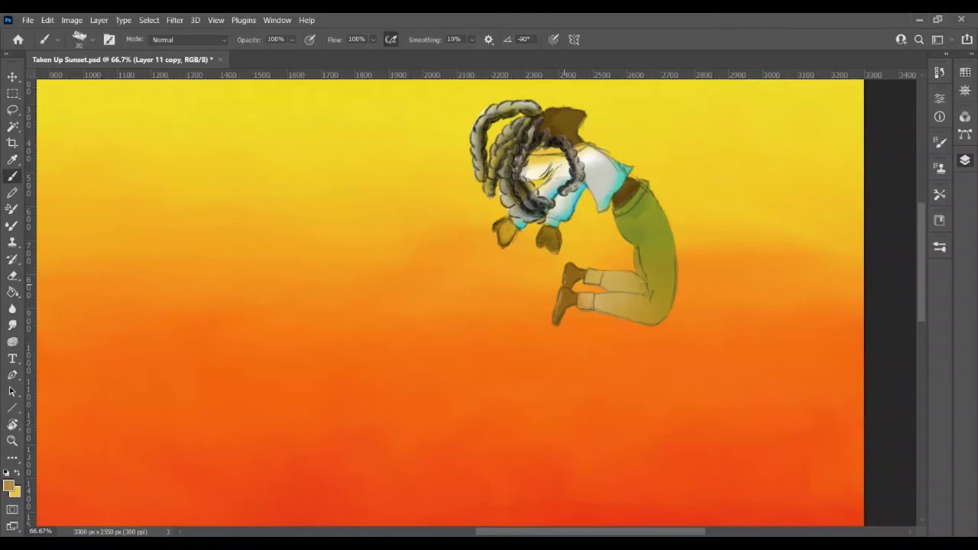
{"action": "scroll", "coordinate": [517, 298], "scroll_direction": "up", "scroll_amount": 1}
{"action": "key", "text": "r"}
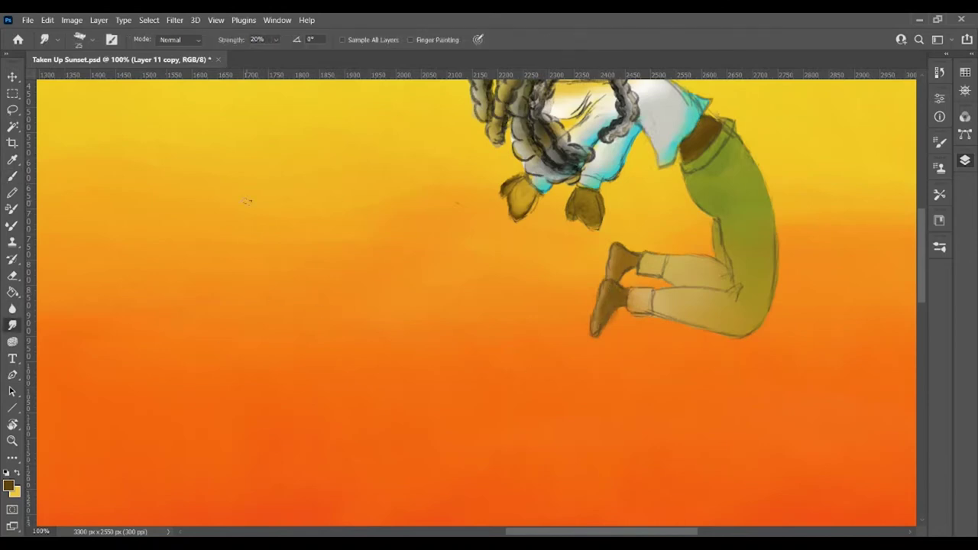
In Let Go 2.psd, paint a broad teal band down the left edge
{"action": "key", "text": "b"}
{"action": "mouse_move", "coordinate": [624, 260]}
{"action": "left_mouse_down"}
{"action": "mouse_move", "coordinate": [428, 259]}
{"action": "mouse_move", "coordinate": [451, 260]}
{"action": "left_mouse_up"}
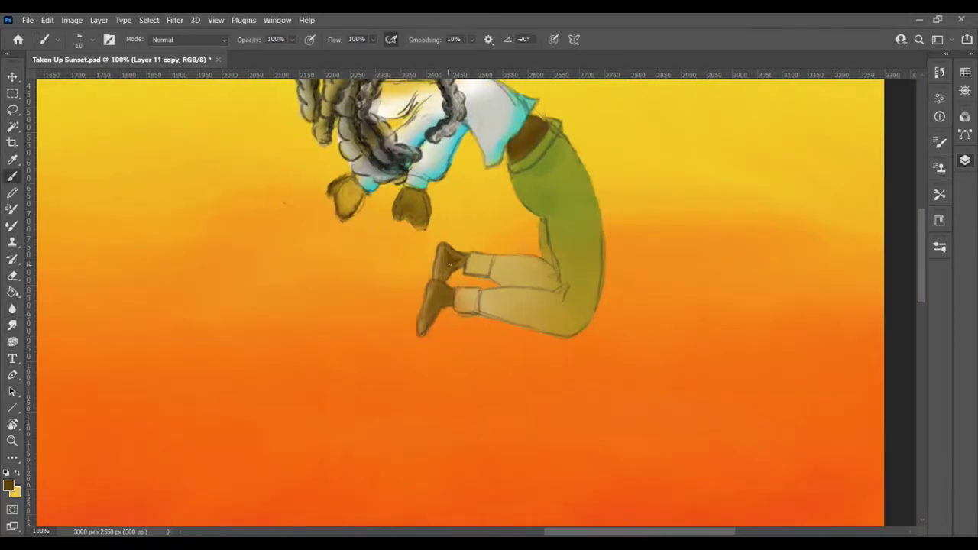
{"action": "key", "text": "r"}
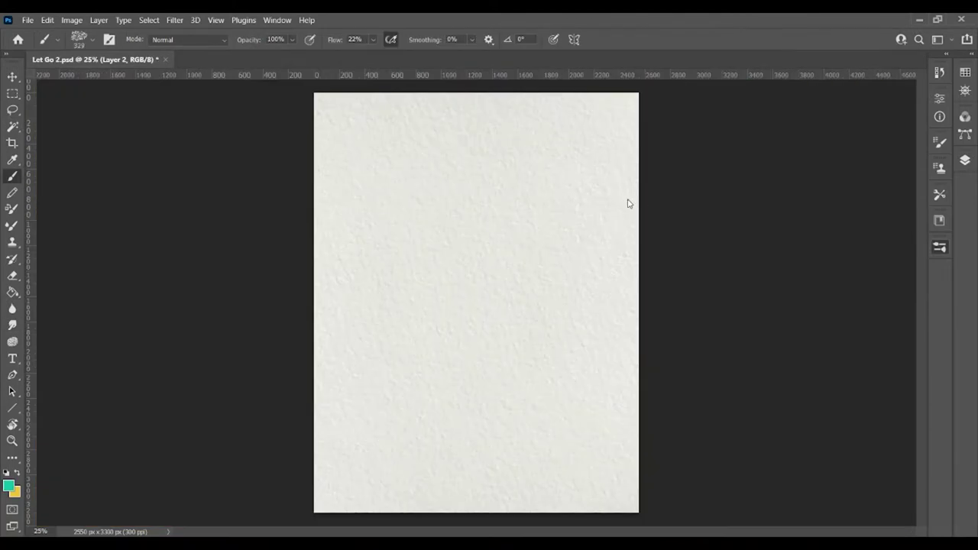
{"action": "mouse_move", "coordinate": [340, 96]}
{"action": "left_mouse_down"}
{"action": "mouse_move", "coordinate": [360, 474]}
{"action": "mouse_move", "coordinate": [306, 262]}
{"action": "mouse_move", "coordinate": [337, 497]}
{"action": "mouse_move", "coordinate": [366, 447]}
{"action": "mouse_move", "coordinate": [356, 115]}
{"action": "mouse_move", "coordinate": [383, 168]}
{"action": "mouse_move", "coordinate": [387, 378]}
{"action": "mouse_move", "coordinate": [396, 336]}
{"action": "left_mouse_up"}
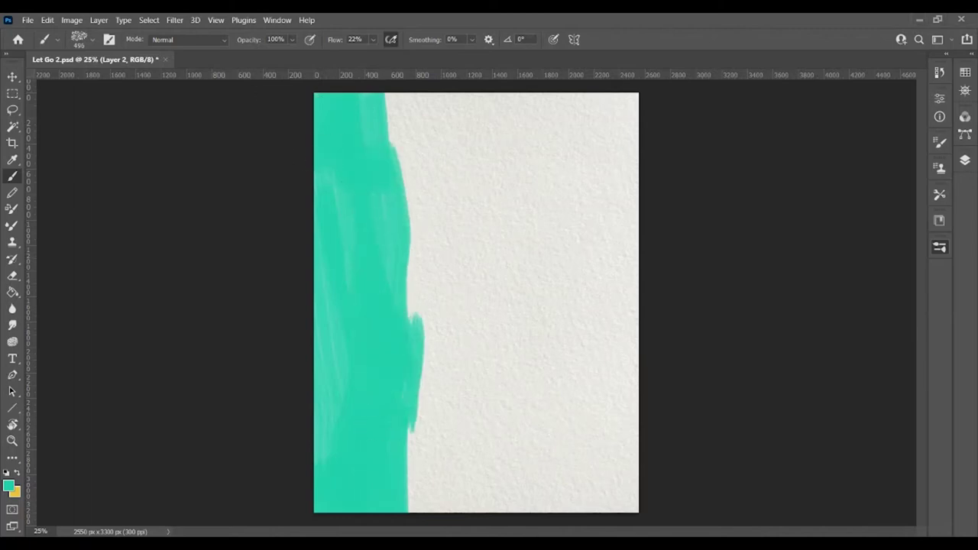
Sample blue and paint a wide blue band to the right of the teal
{"action": "key", "text": "i"}
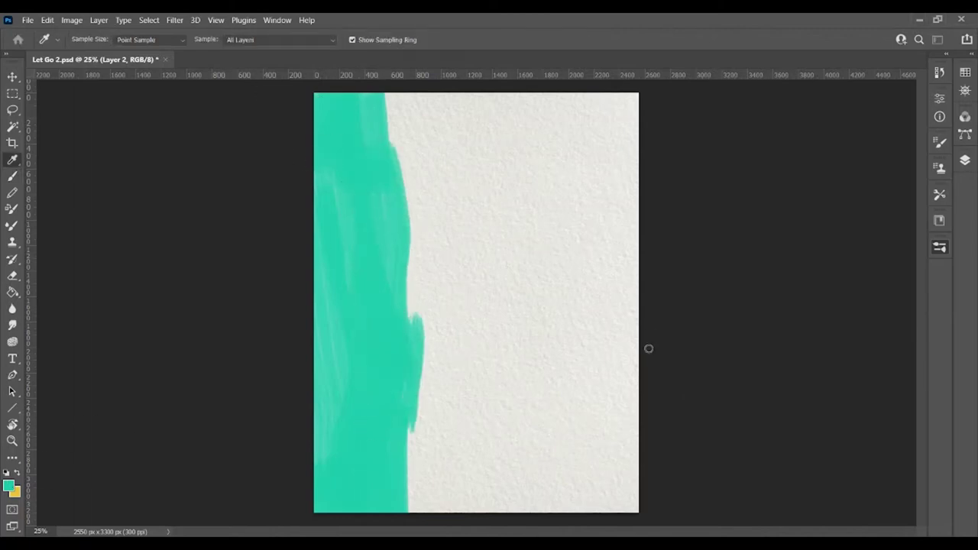
{"action": "key", "text": "b"}
{"action": "mouse_move", "coordinate": [403, 97]}
{"action": "left_mouse_down"}
{"action": "mouse_move", "coordinate": [448, 353]}
{"action": "mouse_move", "coordinate": [415, 208]}
{"action": "mouse_move", "coordinate": [430, 428]}
{"action": "mouse_move", "coordinate": [406, 520]}
{"action": "mouse_move", "coordinate": [419, 222]}
{"action": "left_mouse_up"}
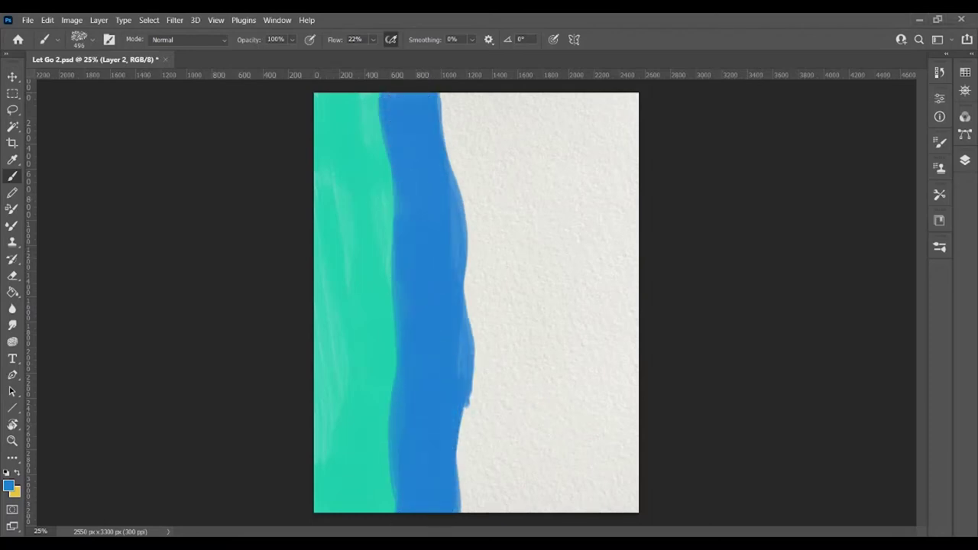
{"action": "mouse_move", "coordinate": [442, 117]}
{"action": "left_mouse_down"}
{"action": "mouse_move", "coordinate": [476, 192]}
{"action": "mouse_move", "coordinate": [483, 441]}
{"action": "mouse_move", "coordinate": [463, 98]}
{"action": "mouse_move", "coordinate": [496, 222]}
{"action": "mouse_move", "coordinate": [489, 523]}
{"action": "left_mouse_up"}
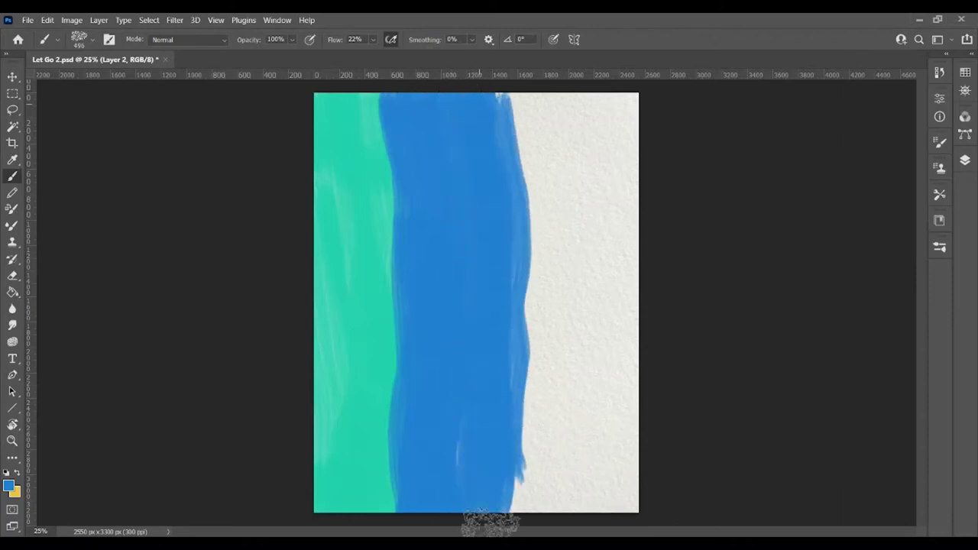
Pick a near-black colour and paint over the white right strip beside the blue band
{"action": "left_click", "coordinate": [800, 339], "text": "alt"}
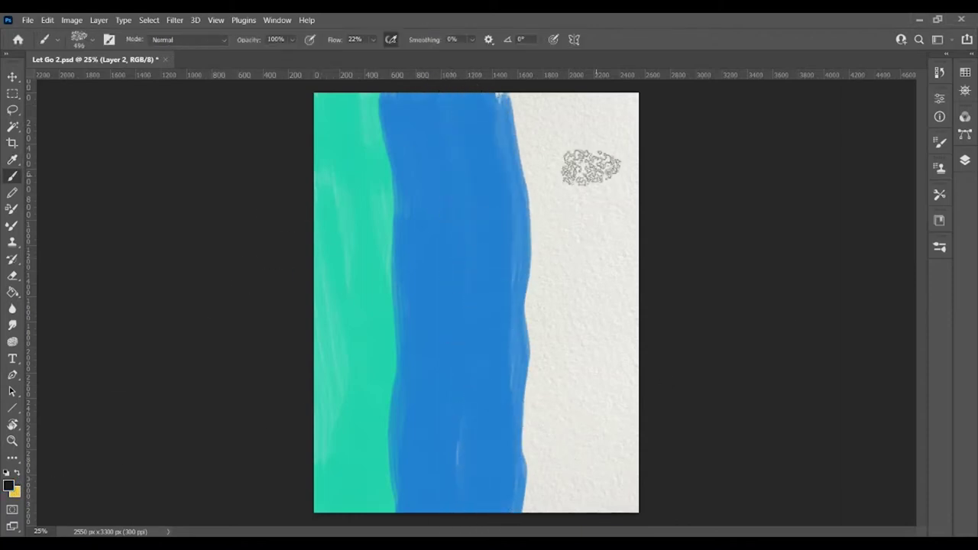
{"action": "mouse_move", "coordinate": [591, 167]}
{"action": "left_mouse_down"}
{"action": "mouse_move", "coordinate": [629, 310]}
{"action": "mouse_move", "coordinate": [594, 530]}
{"action": "mouse_move", "coordinate": [586, 227]}
{"action": "mouse_move", "coordinate": [639, 180]}
{"action": "mouse_move", "coordinate": [627, 420]}
{"action": "mouse_move", "coordinate": [579, 317]}
{"action": "mouse_move", "coordinate": [563, 66]}
{"action": "mouse_move", "coordinate": [562, 295]}
{"action": "mouse_move", "coordinate": [539, 474]}
{"action": "mouse_move", "coordinate": [558, 255]}
{"action": "mouse_move", "coordinate": [507, 76]}
{"action": "mouse_move", "coordinate": [497, 107]}
{"action": "left_mouse_up"}
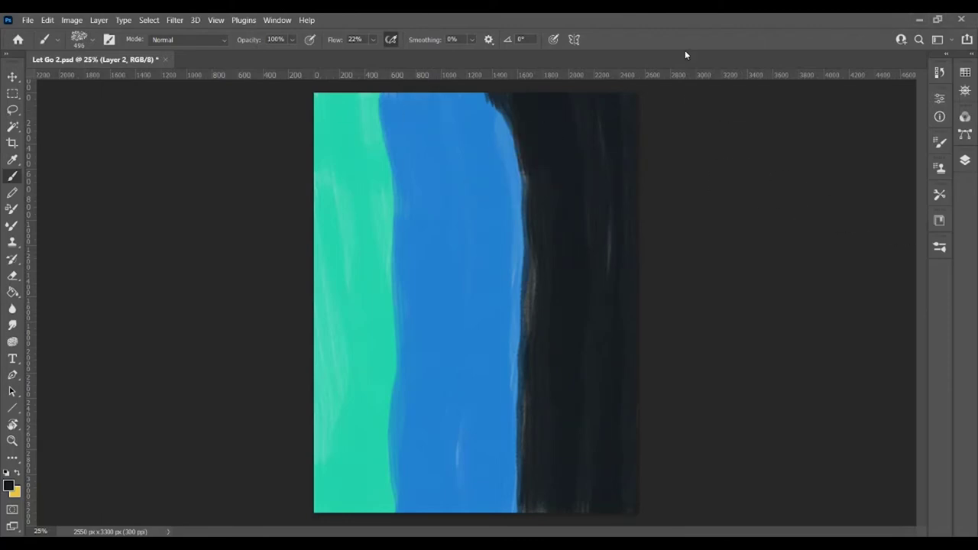
{"action": "key", "text": "e"}
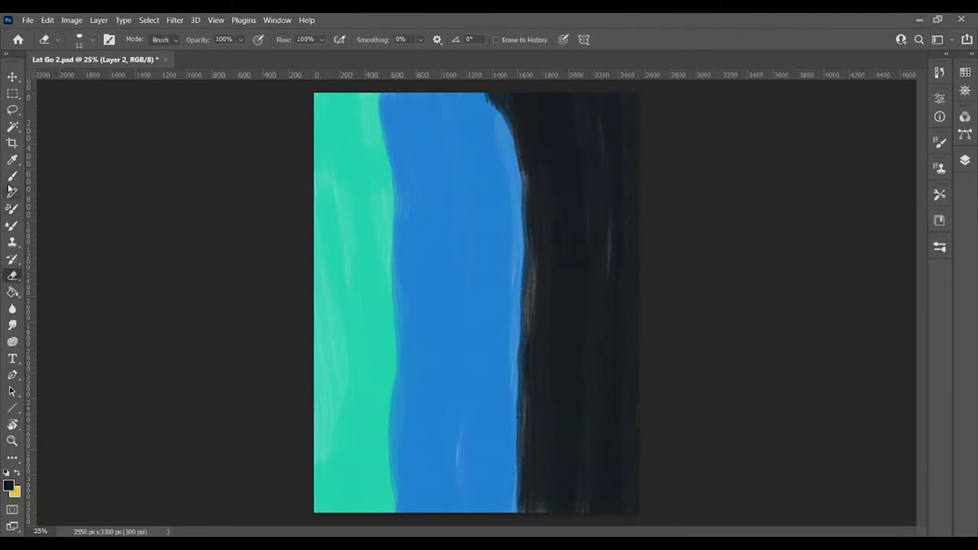
{"action": "left_click", "coordinate": [10, 180]}
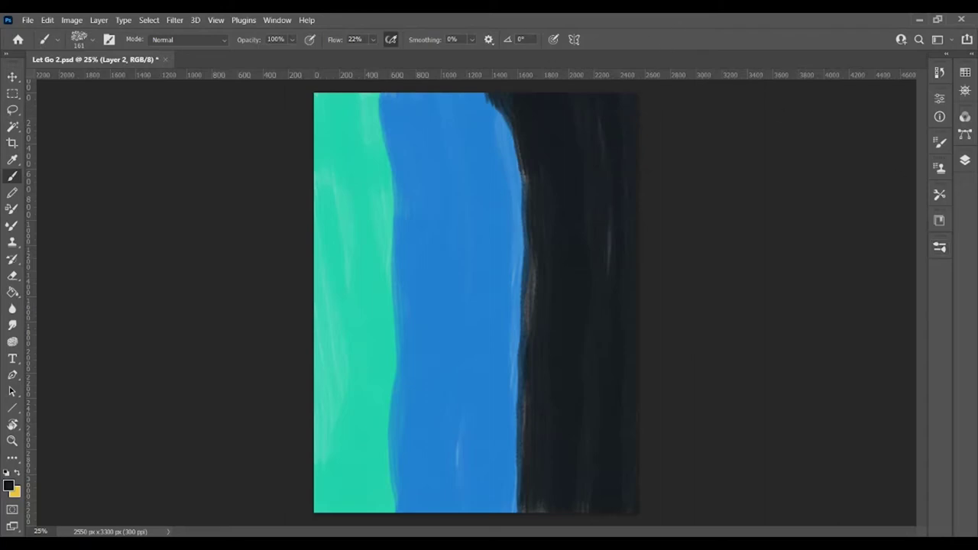
{"action": "left_click_drag", "start_coordinate": [473, 196], "coordinate": [521, 164]}
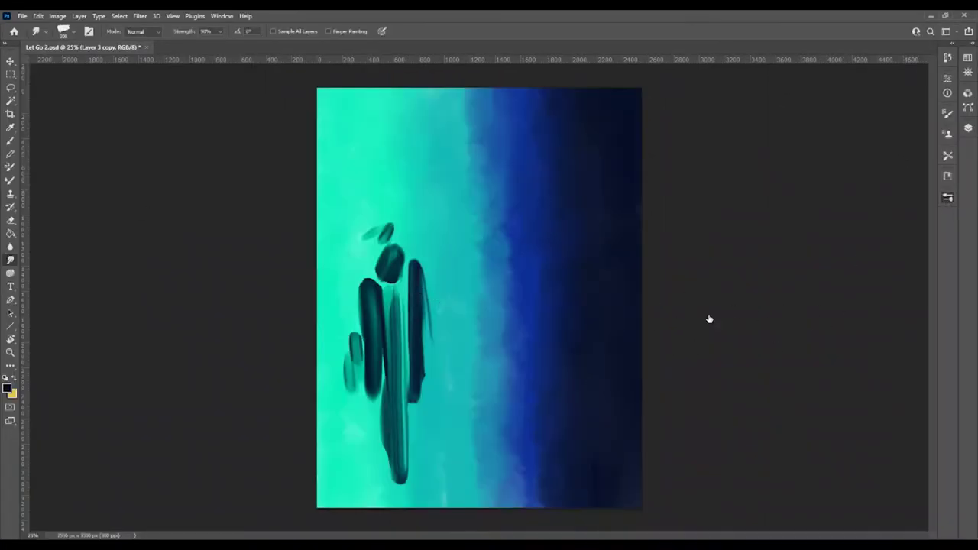
Smear the dark figure strokes and pull light cyan down into the blue band
{"action": "left_click_drag", "start_coordinate": [416, 302], "coordinate": [419, 419]}
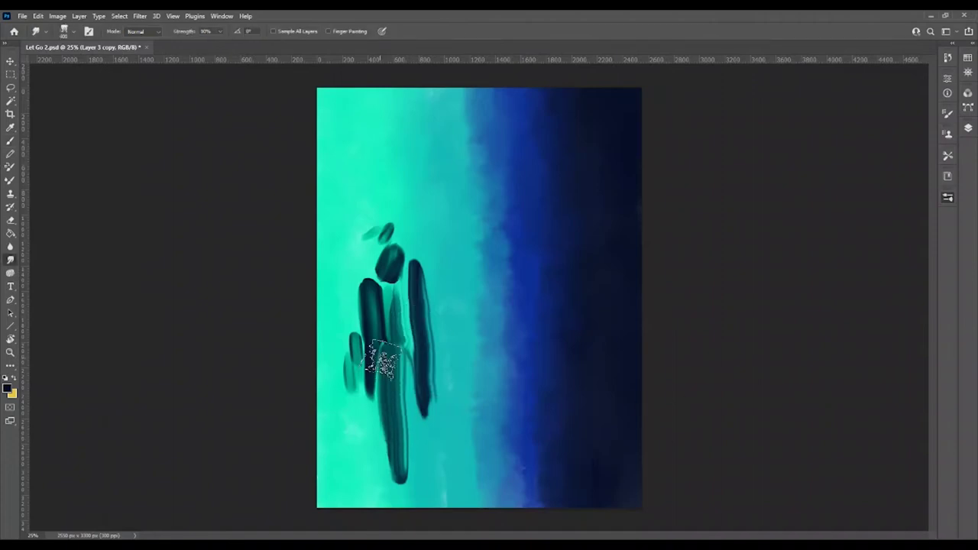
{"action": "mouse_move", "coordinate": [383, 361]}
{"action": "left_mouse_down"}
{"action": "mouse_move", "coordinate": [381, 267]}
{"action": "mouse_move", "coordinate": [392, 260]}
{"action": "mouse_move", "coordinate": [386, 231]}
{"action": "left_mouse_up"}
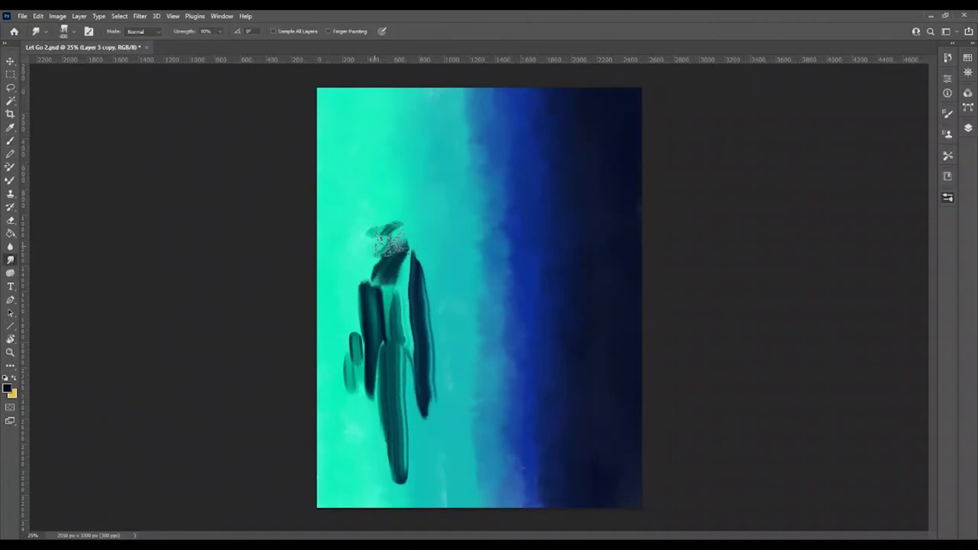
{"action": "mouse_move", "coordinate": [479, 139]}
{"action": "left_mouse_down"}
{"action": "mouse_move", "coordinate": [507, 227]}
{"action": "mouse_move", "coordinate": [501, 359]}
{"action": "mouse_move", "coordinate": [511, 481]}
{"action": "mouse_move", "coordinate": [527, 524]}
{"action": "left_mouse_up"}
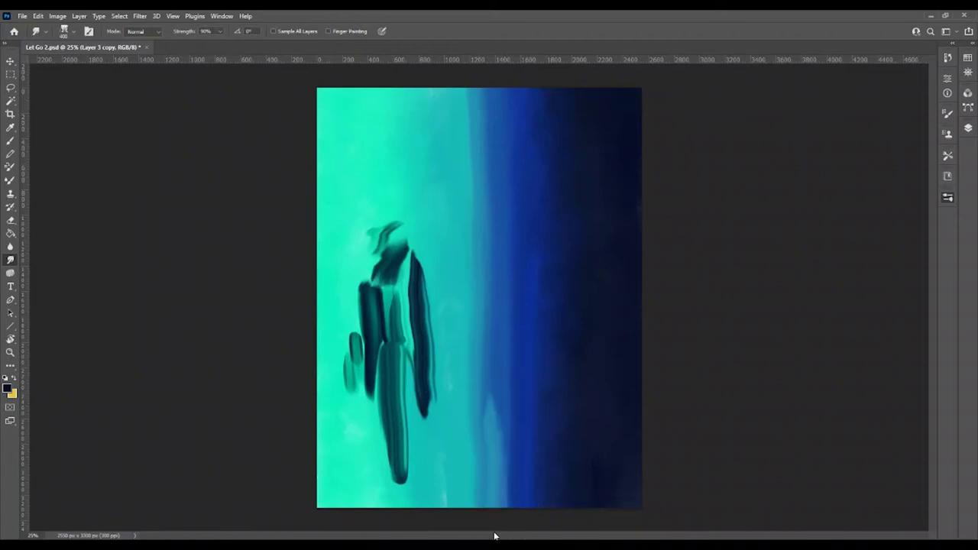
{"action": "key", "text": "b"}
{"action": "left_click_drag", "start_coordinate": [564, 91], "coordinate": [571, 221]}
{"action": "key", "text": "ctrl+z"}
{"action": "key", "text": "s"}
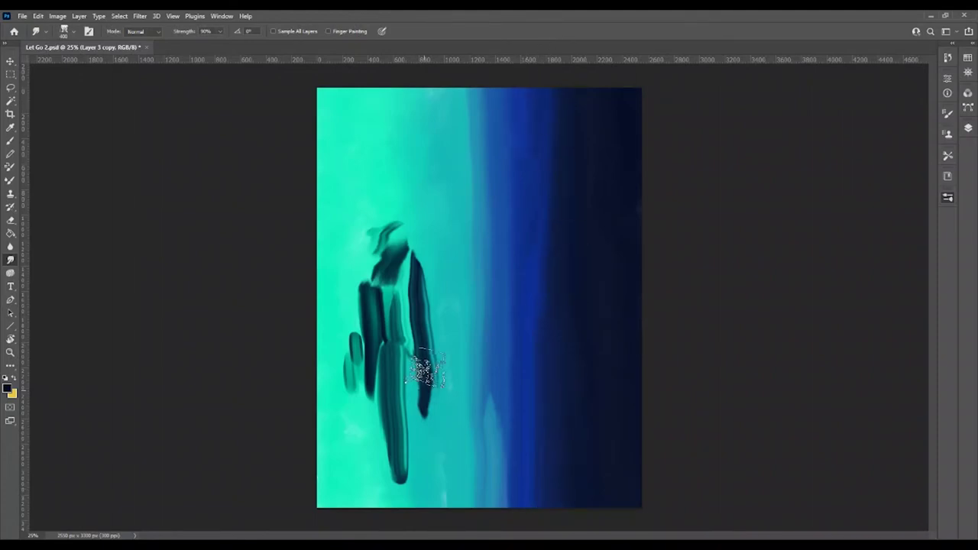
Smudge the dark figure strokes downward and together, then undo the attempt
{"action": "mouse_move", "coordinate": [415, 371]}
{"action": "left_mouse_down"}
{"action": "mouse_move", "coordinate": [417, 332]}
{"action": "mouse_move", "coordinate": [404, 517]}
{"action": "left_mouse_up"}
{"action": "left_click_drag", "start_coordinate": [393, 420], "coordinate": [392, 527]}
{"action": "left_click_drag", "start_coordinate": [367, 287], "coordinate": [385, 507]}
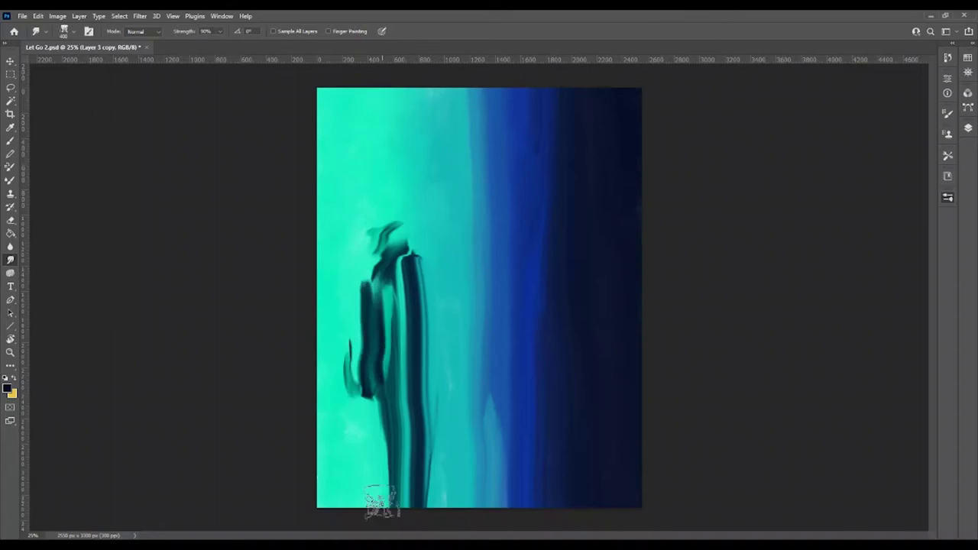
{"action": "left_click_drag", "start_coordinate": [367, 359], "coordinate": [370, 462]}
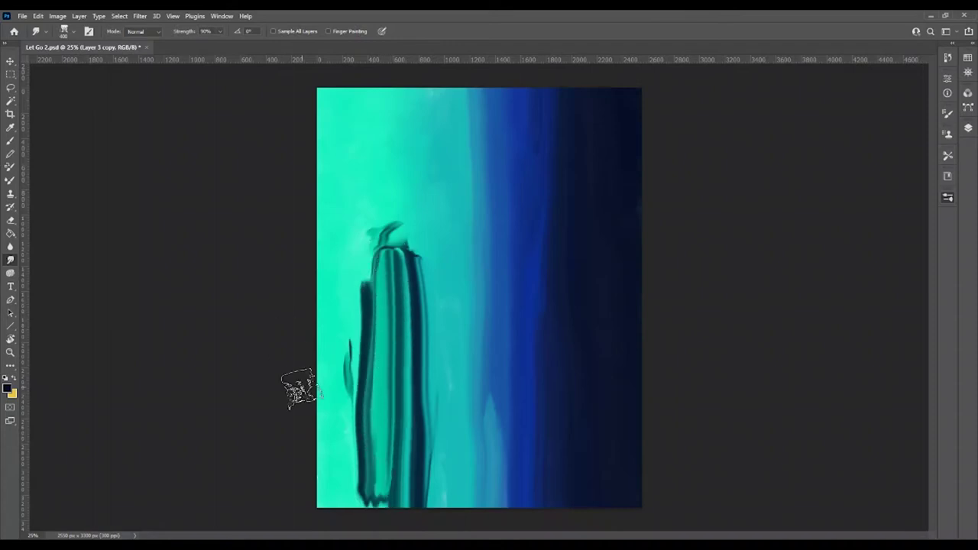
{"action": "key", "text": "ctrl+z"}
{"action": "key", "text": "ctrl+z"}
{"action": "key", "text": "ctrl+z"}
{"action": "key", "text": "ctrl+z"}
Erase the dark figure strokes and smear turquoise over the erased figure shape
{"action": "key", "text": "e"}
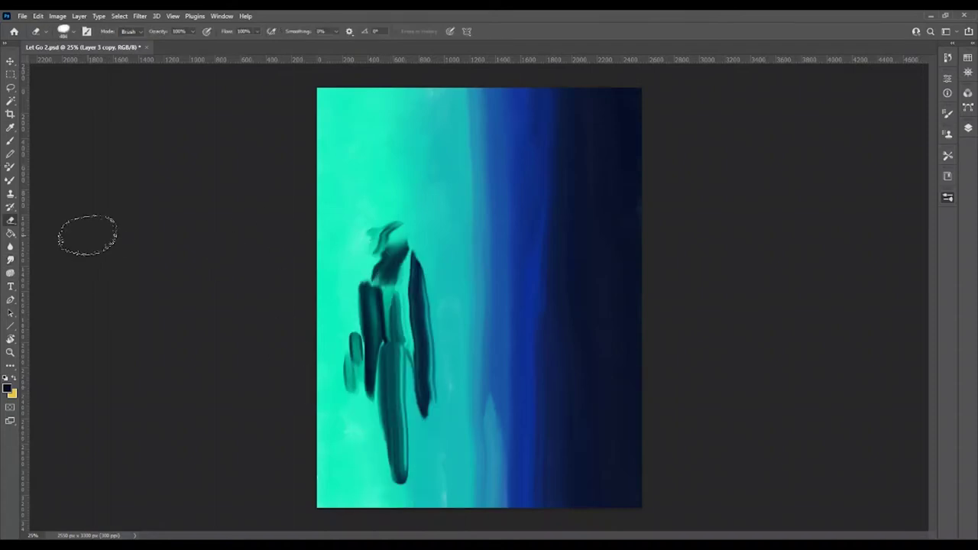
{"action": "mouse_move", "coordinate": [382, 226]}
{"action": "left_mouse_down"}
{"action": "mouse_move", "coordinate": [413, 458]}
{"action": "mouse_move", "coordinate": [337, 375]}
{"action": "left_mouse_up"}
{"action": "key", "text": "r"}
{"action": "mouse_move", "coordinate": [421, 221]}
{"action": "left_mouse_down"}
{"action": "mouse_move", "coordinate": [421, 345]}
{"action": "mouse_move", "coordinate": [382, 404]}
{"action": "mouse_move", "coordinate": [383, 470]}
{"action": "mouse_move", "coordinate": [352, 443]}
{"action": "left_mouse_up"}
{"action": "mouse_move", "coordinate": [380, 308]}
{"action": "left_mouse_down"}
{"action": "mouse_move", "coordinate": [389, 313]}
{"action": "mouse_move", "coordinate": [375, 283]}
{"action": "mouse_move", "coordinate": [400, 251]}
{"action": "mouse_move", "coordinate": [382, 365]}
{"action": "left_mouse_up"}
{"action": "key", "text": "ctrl+z"}
{"action": "key", "text": "ctrl+z"}
{"action": "key", "text": "ctrl+z"}
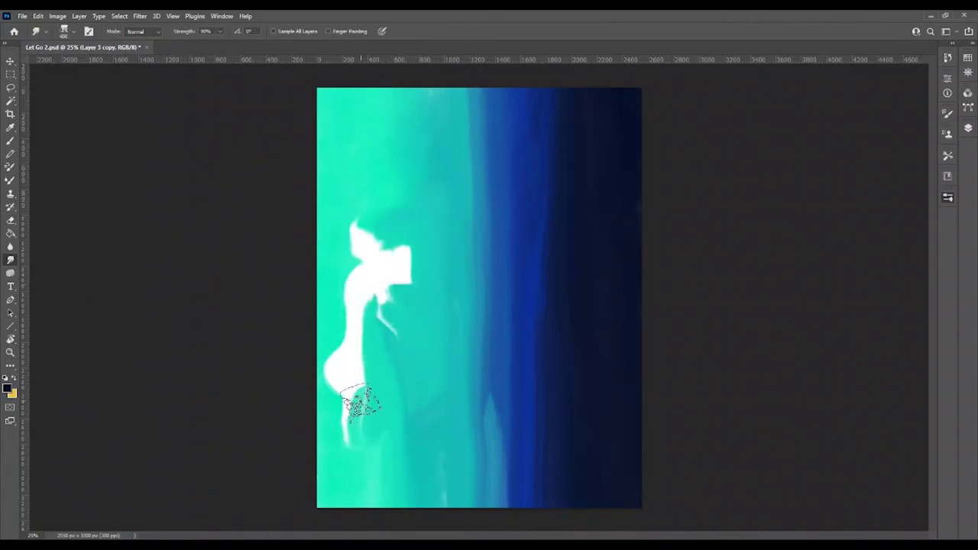
{"action": "mouse_move", "coordinate": [354, 400]}
{"action": "left_mouse_down"}
{"action": "mouse_move", "coordinate": [350, 436]}
{"action": "mouse_move", "coordinate": [336, 404]}
{"action": "mouse_move", "coordinate": [351, 295]}
{"action": "mouse_move", "coordinate": [347, 228]}
{"action": "mouse_move", "coordinate": [382, 247]}
{"action": "mouse_move", "coordinate": [386, 264]}
{"action": "mouse_move", "coordinate": [404, 174]}
{"action": "mouse_move", "coordinate": [361, 190]}
{"action": "mouse_move", "coordinate": [366, 266]}
{"action": "mouse_move", "coordinate": [387, 219]}
{"action": "mouse_move", "coordinate": [378, 467]}
{"action": "mouse_move", "coordinate": [377, 268]}
{"action": "mouse_move", "coordinate": [389, 212]}
{"action": "left_mouse_up"}
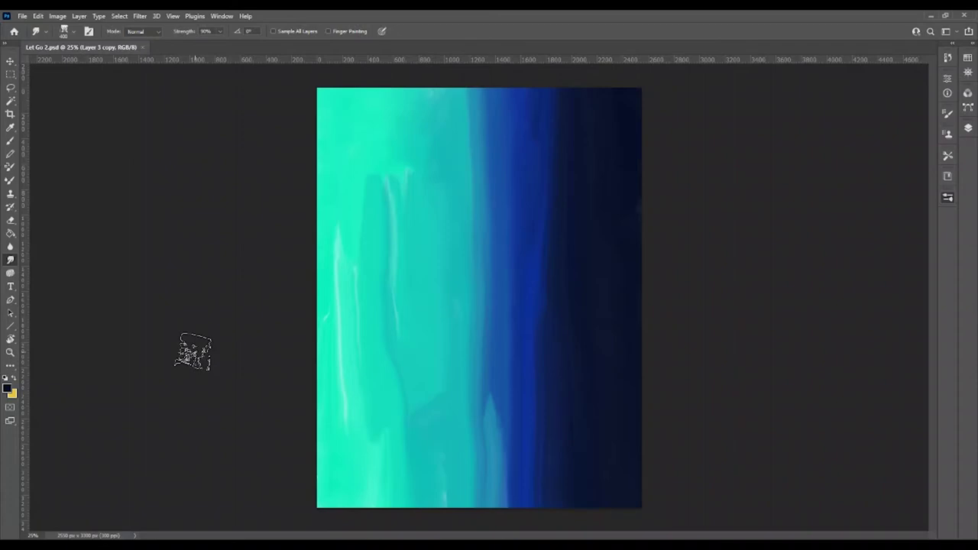
Blend away the white streaks on the left and the middle teal area with the Mixer Brush
{"action": "key", "text": "b"}
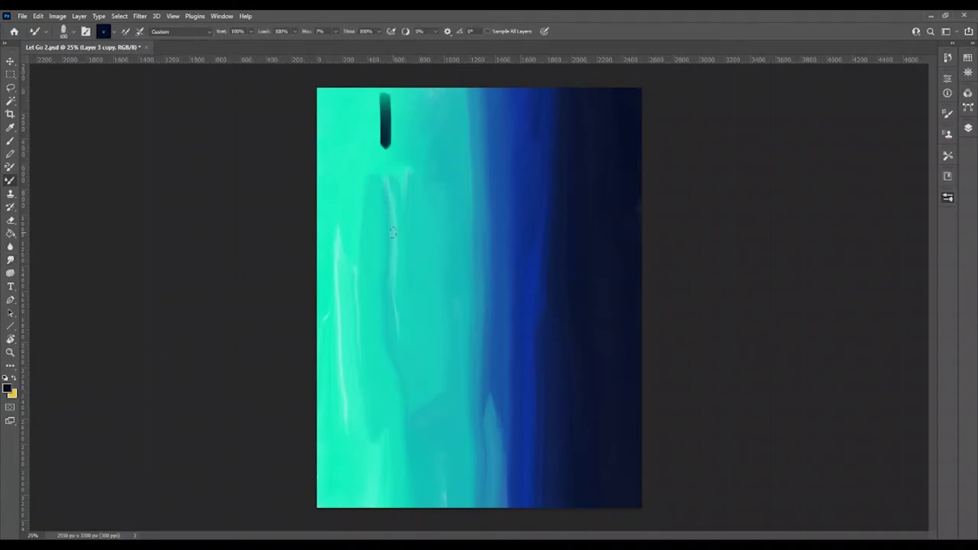
{"action": "mouse_move", "coordinate": [379, 107]}
{"action": "left_mouse_down"}
{"action": "mouse_move", "coordinate": [397, 184]}
{"action": "mouse_move", "coordinate": [394, 230]}
{"action": "mouse_move", "coordinate": [343, 321]}
{"action": "mouse_move", "coordinate": [340, 382]}
{"action": "mouse_move", "coordinate": [343, 251]}
{"action": "mouse_move", "coordinate": [321, 386]}
{"action": "left_mouse_up"}
{"action": "left_click", "coordinate": [355, 317], "text": "alt"}
{"action": "left_click_drag", "start_coordinate": [354, 317], "coordinate": [357, 348]}
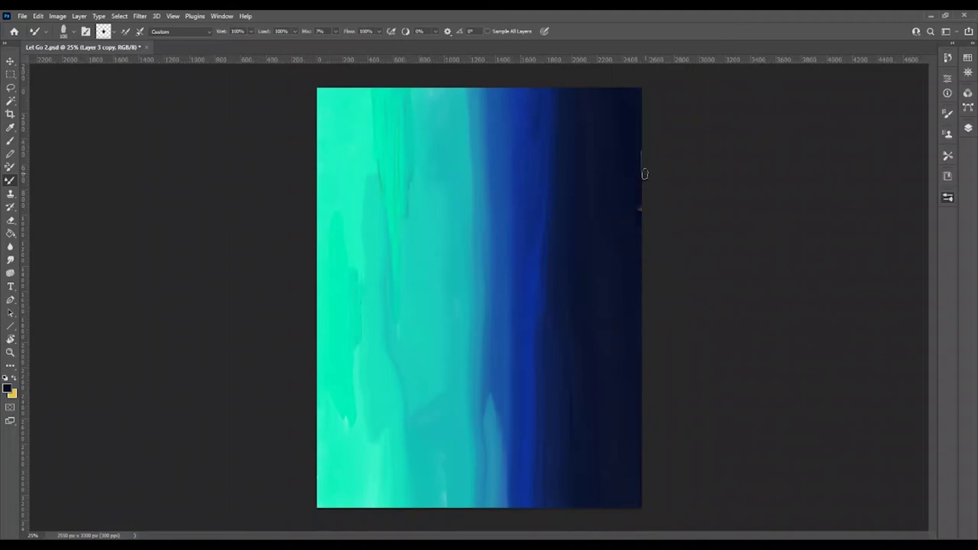
{"action": "left_click", "coordinate": [11, 261]}
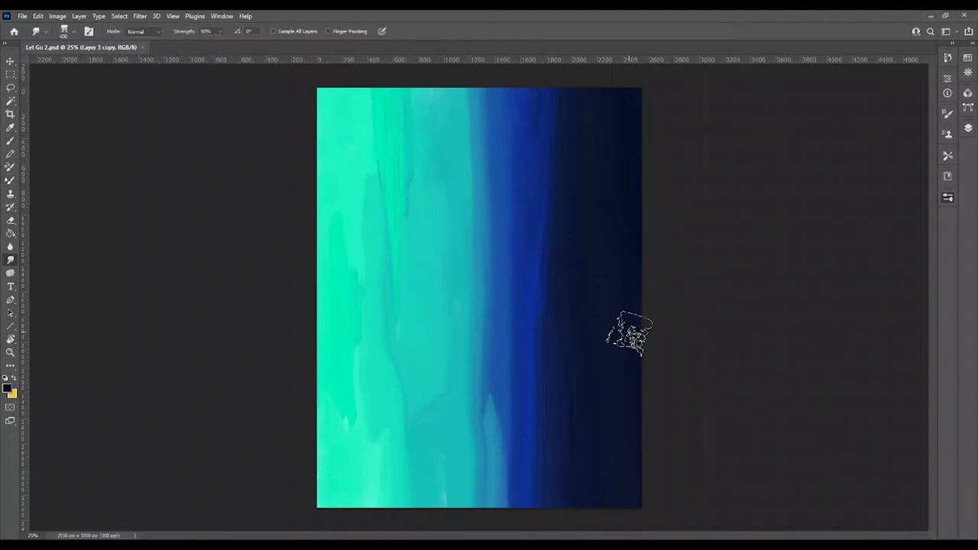
{"action": "key", "text": "b"}
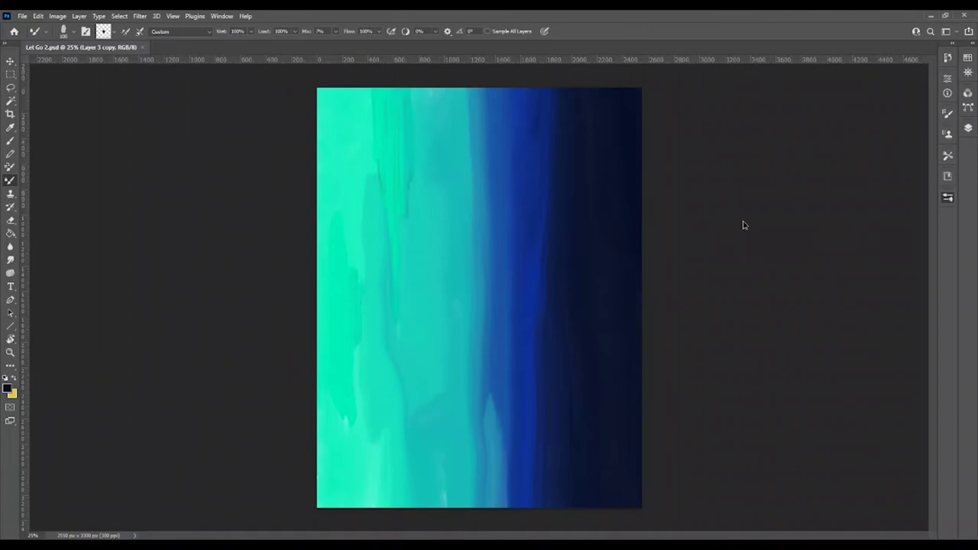
{"action": "key", "text": "space"}
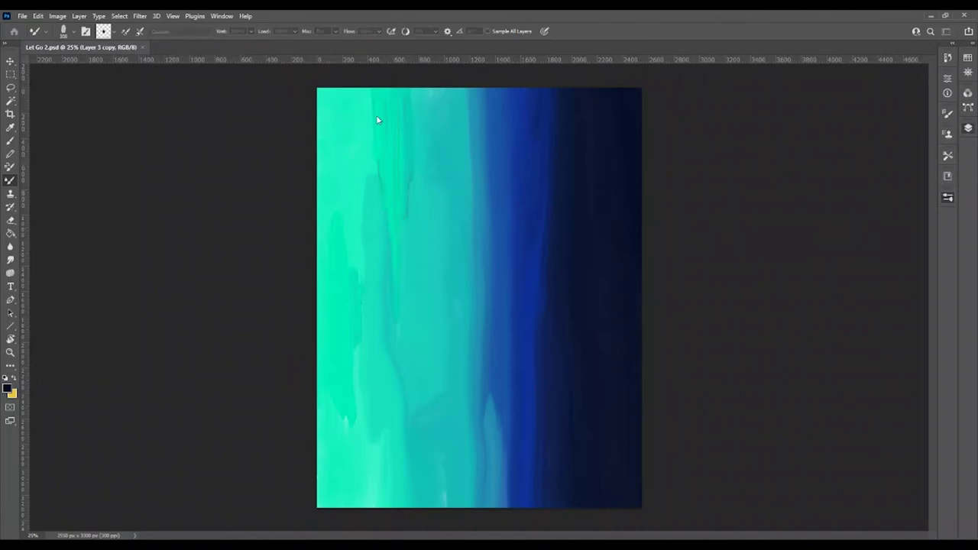
Extend the bright teal shape rightward into the blue and run dark navy along it
{"action": "left_click_drag", "start_coordinate": [401, 222], "coordinate": [372, 246]}
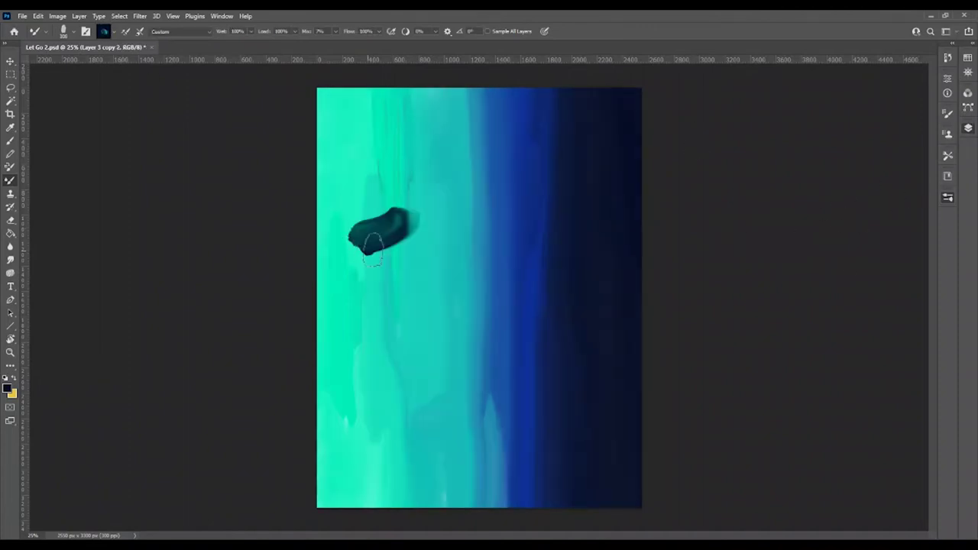
{"action": "key", "text": "ctrl+z"}
{"action": "left_click", "coordinate": [397, 157], "text": "alt"}
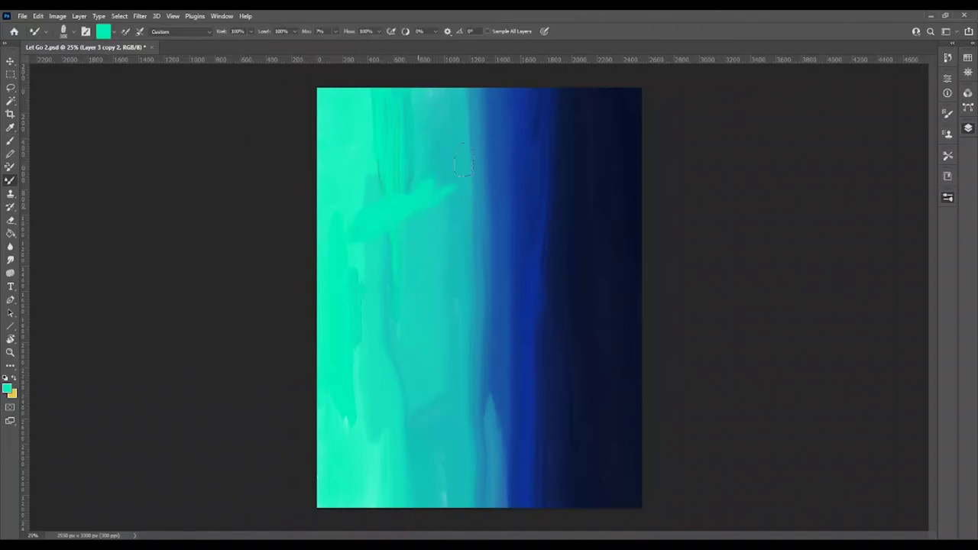
{"action": "left_click_drag", "start_coordinate": [451, 191], "coordinate": [483, 189]}
{"action": "left_click", "coordinate": [607, 313], "text": "alt"}
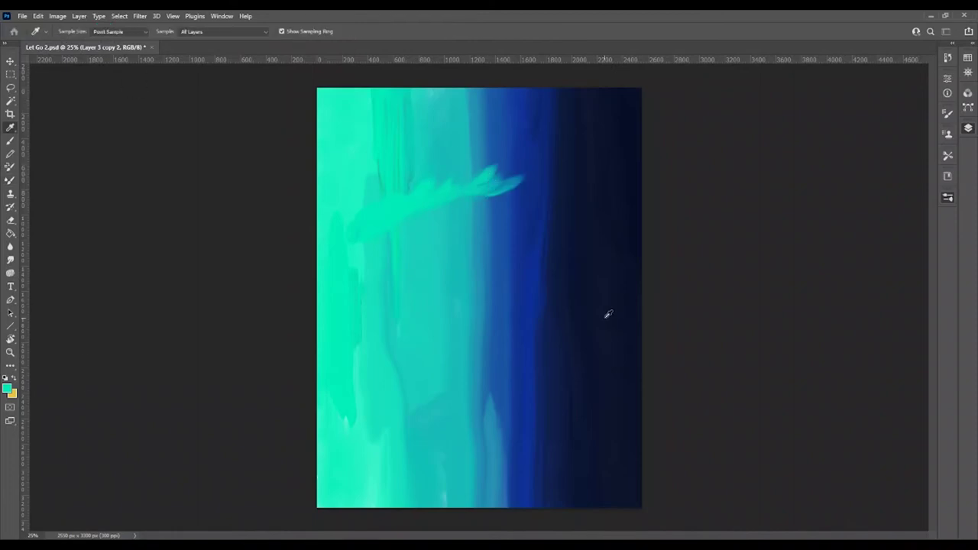
{"action": "mouse_move", "coordinate": [430, 208]}
{"action": "left_mouse_down"}
{"action": "mouse_move", "coordinate": [526, 185]}
{"action": "mouse_move", "coordinate": [561, 183]}
{"action": "mouse_move", "coordinate": [557, 191]}
{"action": "left_mouse_up"}
{"action": "key", "text": "ctrl+z"}
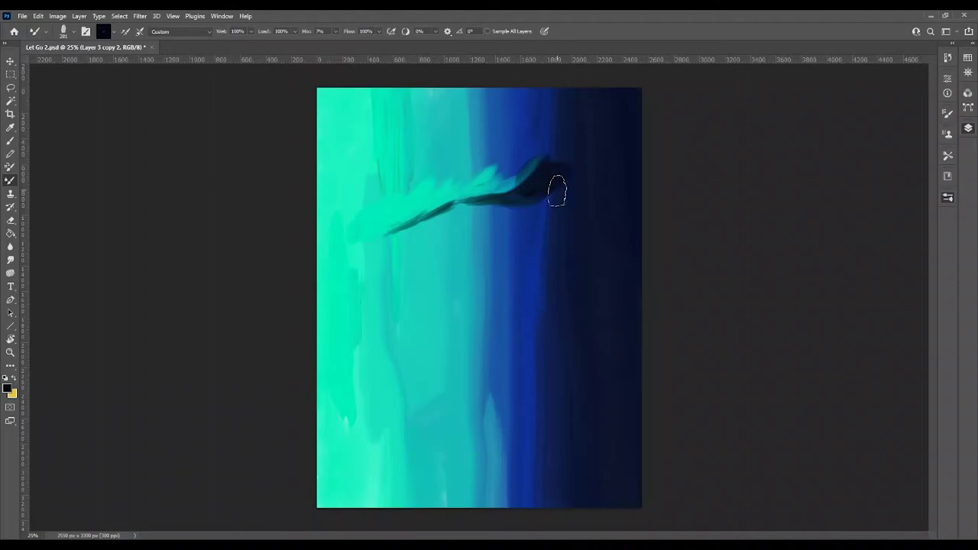
Smudge the dark head shape and fin strokes, then smooth the wing feathers with the blending brush
{"action": "left_click", "coordinate": [10, 259]}
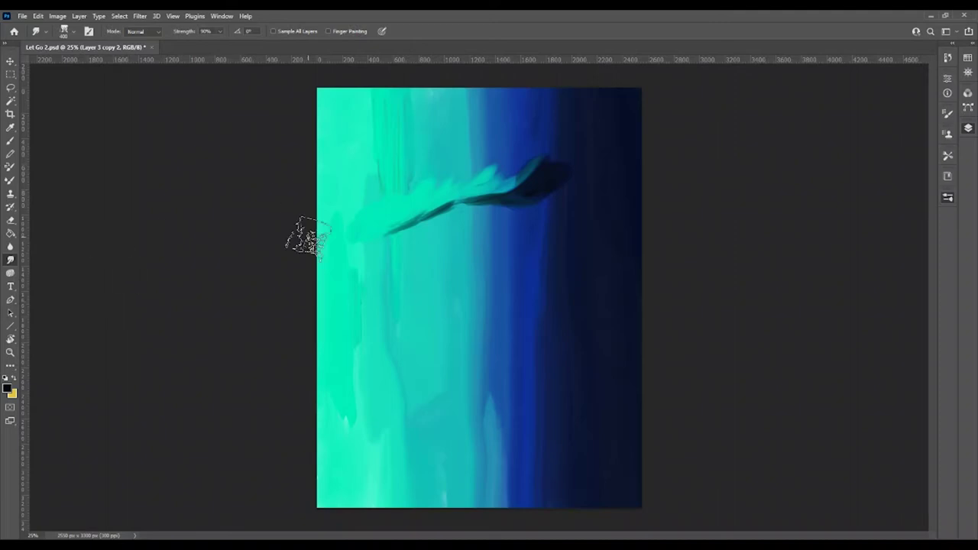
{"action": "mouse_move", "coordinate": [528, 179]}
{"action": "left_mouse_down"}
{"action": "mouse_move", "coordinate": [558, 178]}
{"action": "mouse_move", "coordinate": [511, 230]}
{"action": "left_mouse_up"}
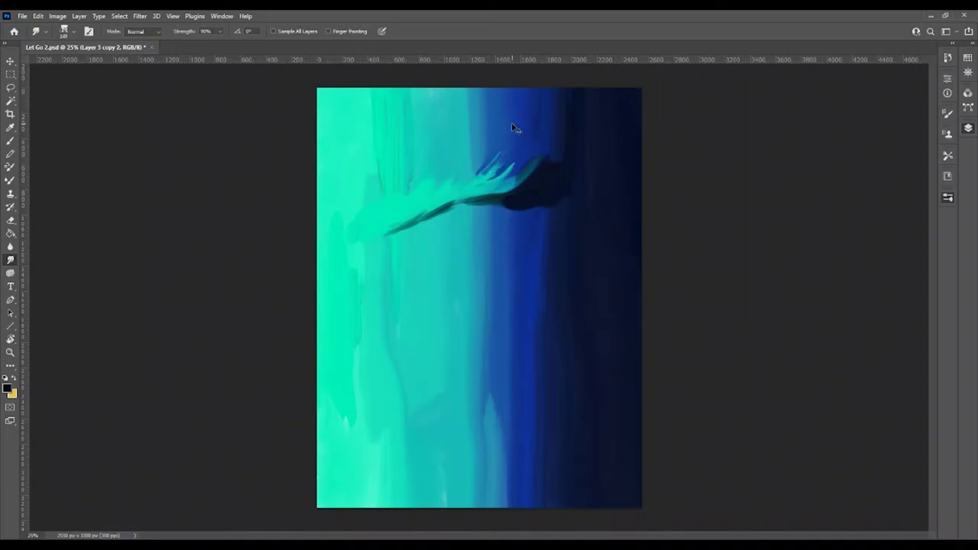
{"action": "key", "text": "z"}
{"action": "key", "text": "z"}
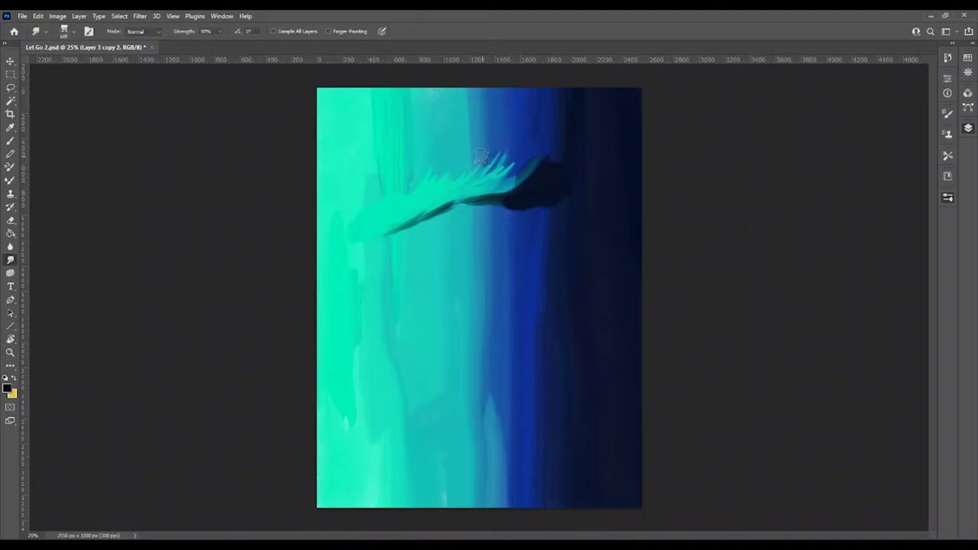
{"action": "mouse_move", "coordinate": [481, 157]}
{"action": "left_mouse_down"}
{"action": "mouse_move", "coordinate": [502, 169]}
{"action": "mouse_move", "coordinate": [524, 151]}
{"action": "left_mouse_up"}
{"action": "left_click_drag", "start_coordinate": [470, 174], "coordinate": [519, 155]}
{"action": "key", "text": "ctrl+z"}
{"action": "key", "text": "ctrl+z"}
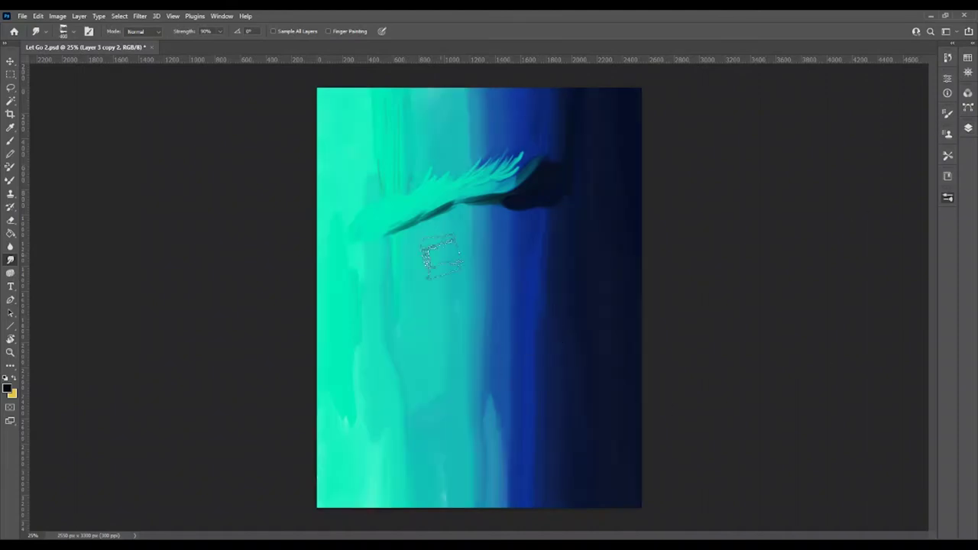
{"action": "mouse_move", "coordinate": [466, 200]}
{"action": "left_mouse_down"}
{"action": "mouse_move", "coordinate": [517, 166]}
{"action": "mouse_move", "coordinate": [470, 206]}
{"action": "left_mouse_up"}
{"action": "key", "text": "ctrl+z"}
{"action": "key", "text": "ctrl+z"}
{"action": "key", "text": "b"}
{"action": "mouse_move", "coordinate": [466, 195]}
{"action": "left_mouse_down"}
{"action": "mouse_move", "coordinate": [508, 172]}
{"action": "mouse_move", "coordinate": [458, 183]}
{"action": "left_mouse_up"}
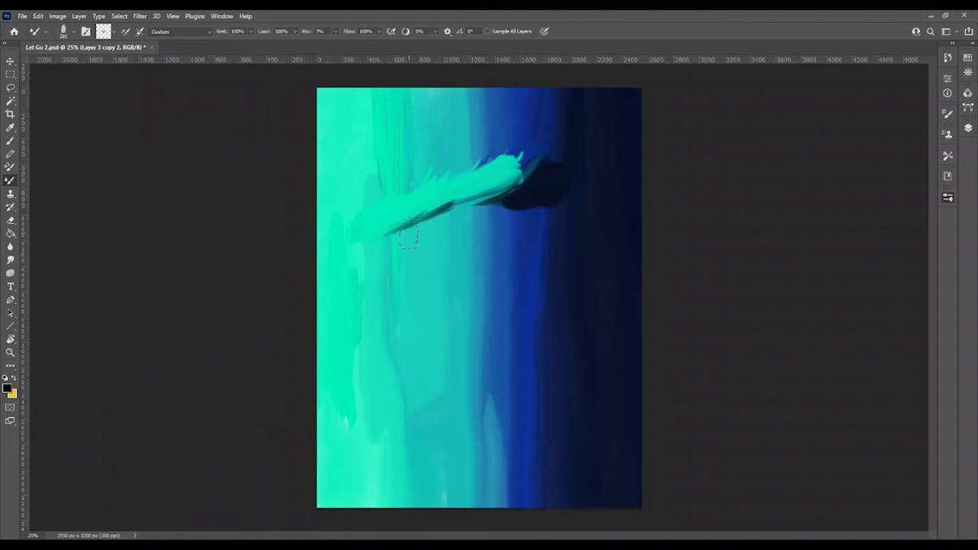
Streak the dark cliff and shadow beneath the overhang downward with strong smudge strokes
{"action": "key", "text": "r"}
{"action": "mouse_move", "coordinate": [520, 187]}
{"action": "left_mouse_down"}
{"action": "mouse_move", "coordinate": [553, 155]}
{"action": "mouse_move", "coordinate": [517, 170]}
{"action": "mouse_move", "coordinate": [539, 216]}
{"action": "mouse_move", "coordinate": [563, 204]}
{"action": "mouse_move", "coordinate": [570, 290]}
{"action": "mouse_move", "coordinate": [557, 312]}
{"action": "left_mouse_up"}
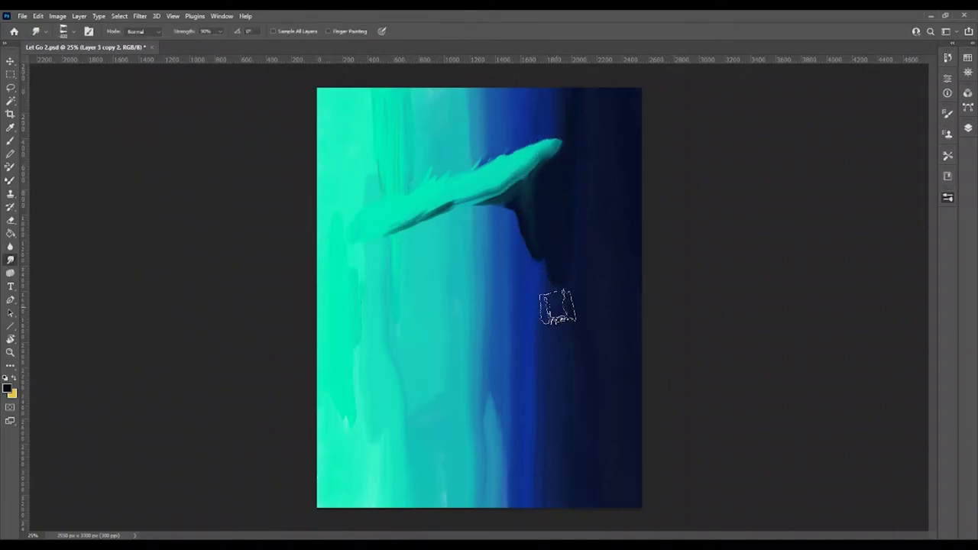
{"action": "mouse_move", "coordinate": [520, 222]}
{"action": "left_mouse_down"}
{"action": "mouse_move", "coordinate": [569, 340]}
{"action": "mouse_move", "coordinate": [570, 386]}
{"action": "left_mouse_up"}
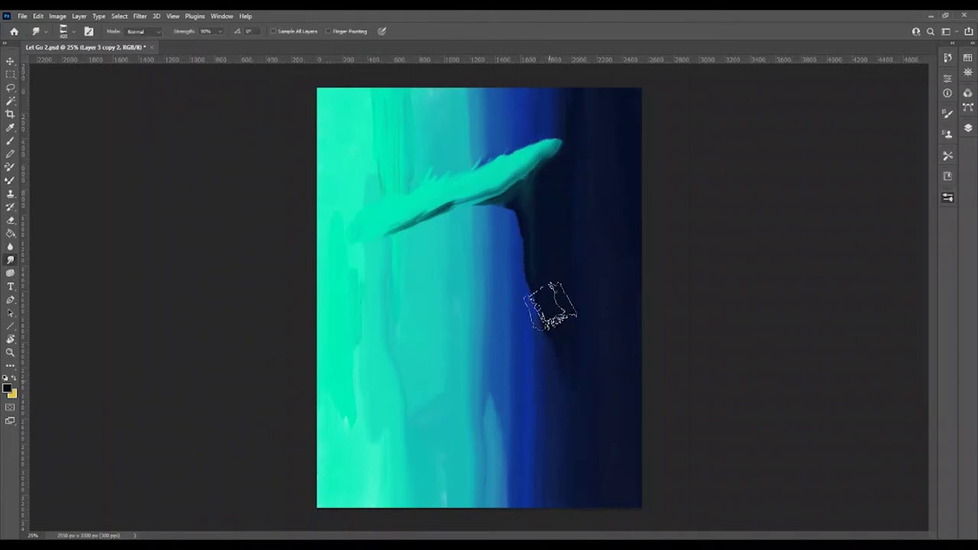
{"action": "mouse_move", "coordinate": [582, 260]}
{"action": "left_mouse_down"}
{"action": "mouse_move", "coordinate": [563, 306]}
{"action": "mouse_move", "coordinate": [558, 474]}
{"action": "left_mouse_up"}
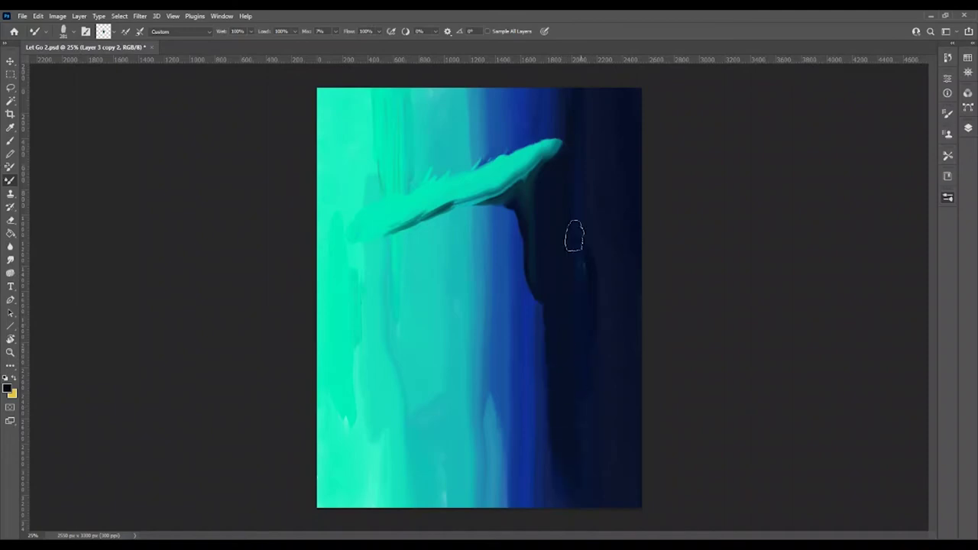
{"action": "mouse_move", "coordinate": [574, 234]}
{"action": "left_mouse_down"}
{"action": "mouse_move", "coordinate": [574, 452]}
{"action": "mouse_move", "coordinate": [564, 405]}
{"action": "left_mouse_up"}
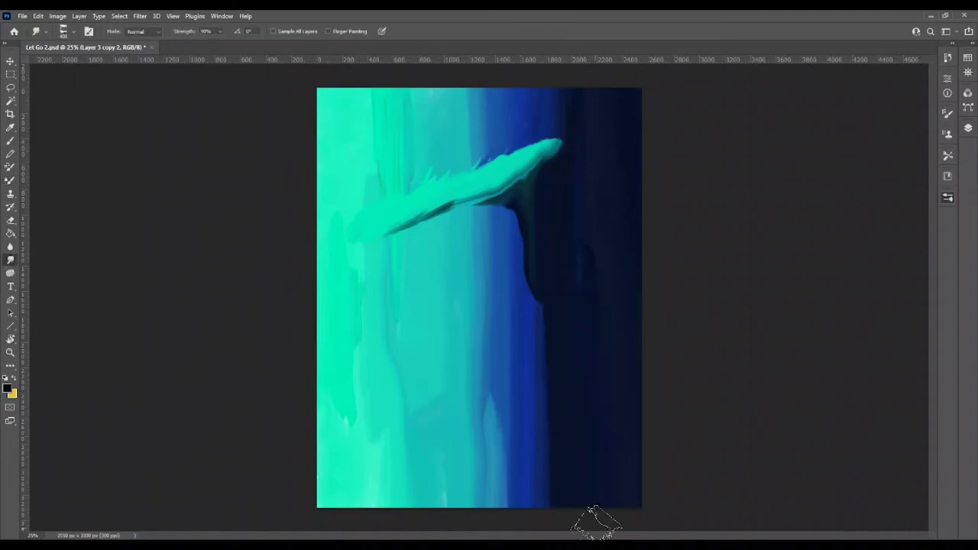
{"action": "key", "text": "0"}
{"action": "left_click_drag", "start_coordinate": [538, 302], "coordinate": [554, 339]}
{"action": "left_click_drag", "start_coordinate": [547, 279], "coordinate": [557, 507]}
{"action": "key", "text": "ctrl+z"}
{"action": "key", "text": "ctrl+z"}
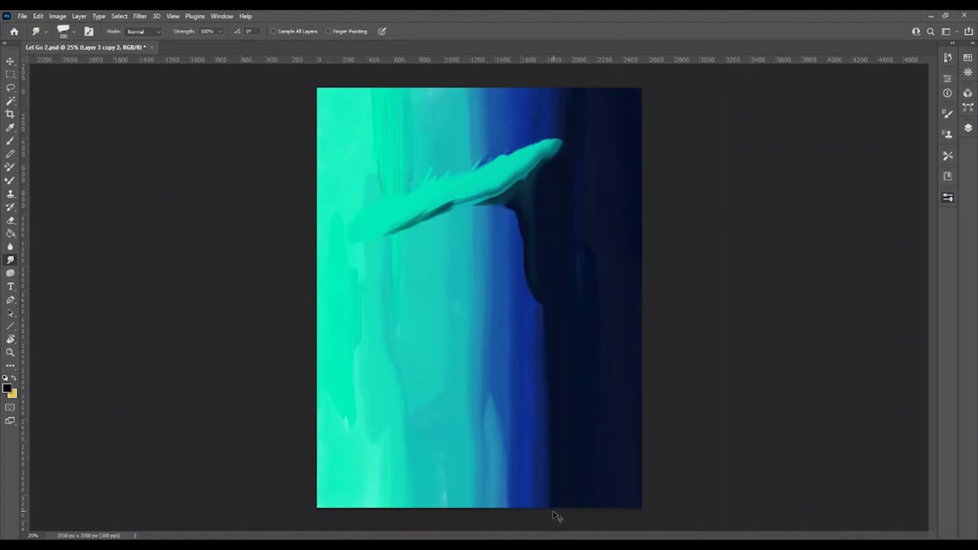
{"action": "left_click_drag", "start_coordinate": [550, 350], "coordinate": [528, 372]}
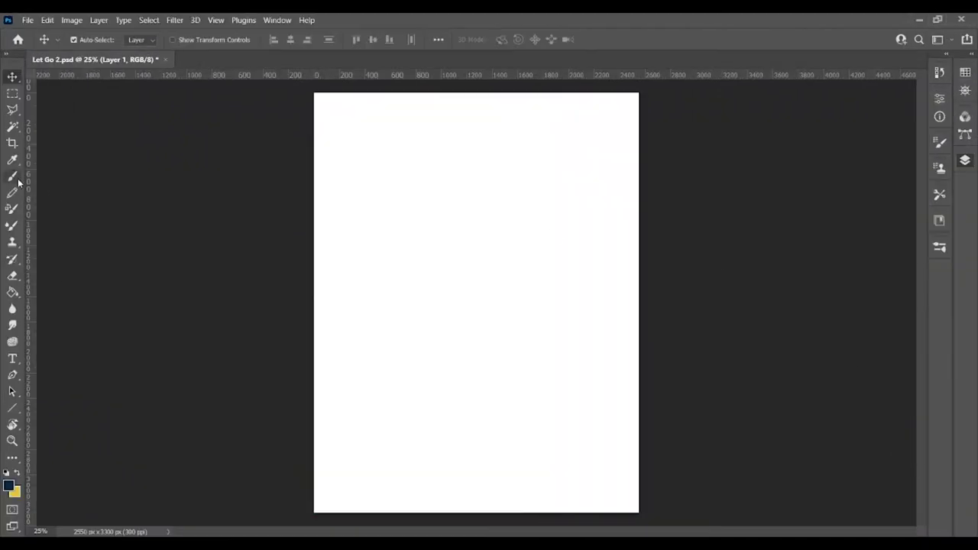
{"action": "left_click", "coordinate": [12, 177]}
Sketch the flying figure's long body stroke and a short stroke at the foot
{"action": "key", "text": "ctrl+plus"}
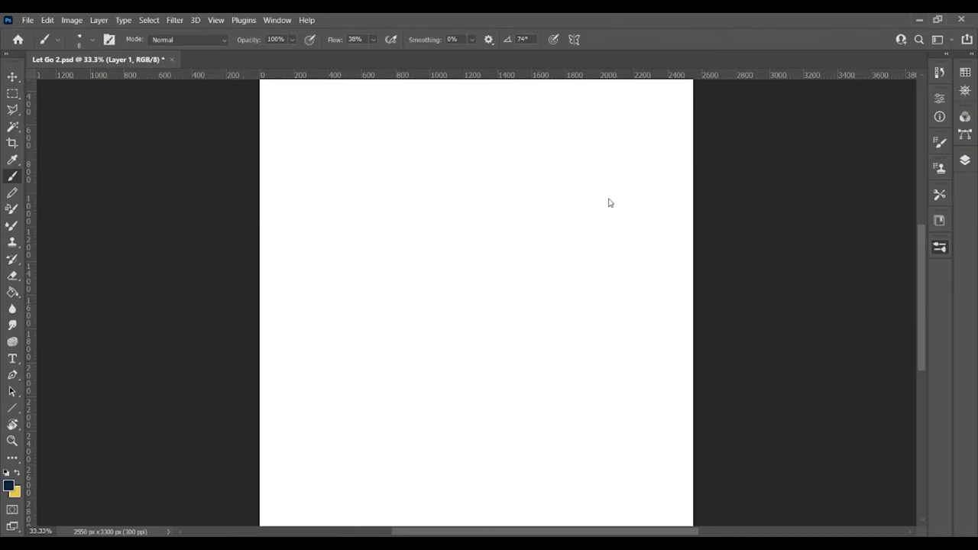
{"action": "left_click_drag", "start_coordinate": [514, 148], "coordinate": [585, 174]}
{"action": "scroll", "coordinate": [680, 236], "scroll_direction": "right", "scroll_amount": 2}
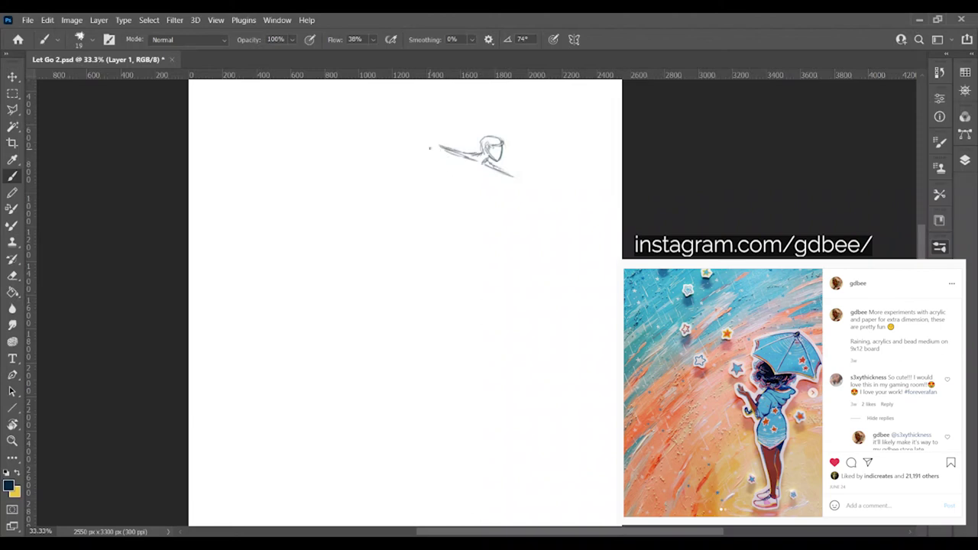
{"action": "left_click_drag", "start_coordinate": [497, 161], "coordinate": [399, 195]}
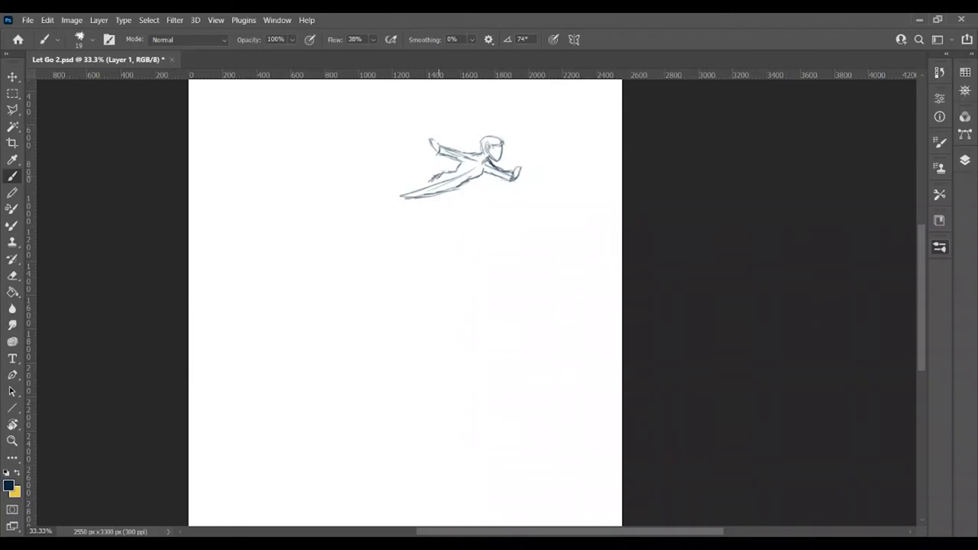
{"action": "key", "text": "ctrl+plus"}
{"action": "mouse_move", "coordinate": [342, 245]}
{"action": "left_mouse_down"}
{"action": "mouse_move", "coordinate": [358, 230]}
{"action": "mouse_move", "coordinate": [354, 243]}
{"action": "left_mouse_up"}
Erase stray foot lines, draw curly hair above the head, save, and add a new layer
{"action": "key", "text": "e"}
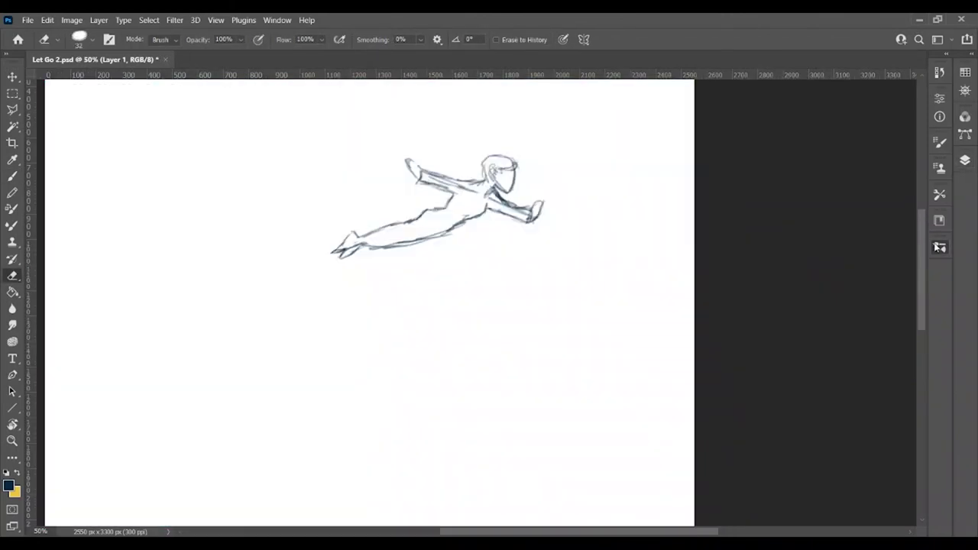
{"action": "key", "text": "b"}
{"action": "mouse_move", "coordinate": [516, 160]}
{"action": "left_mouse_down"}
{"action": "mouse_move", "coordinate": [451, 153]}
{"action": "mouse_move", "coordinate": [495, 159]}
{"action": "mouse_move", "coordinate": [439, 182]}
{"action": "mouse_move", "coordinate": [522, 213]}
{"action": "left_mouse_up"}
{"action": "key", "text": "e"}
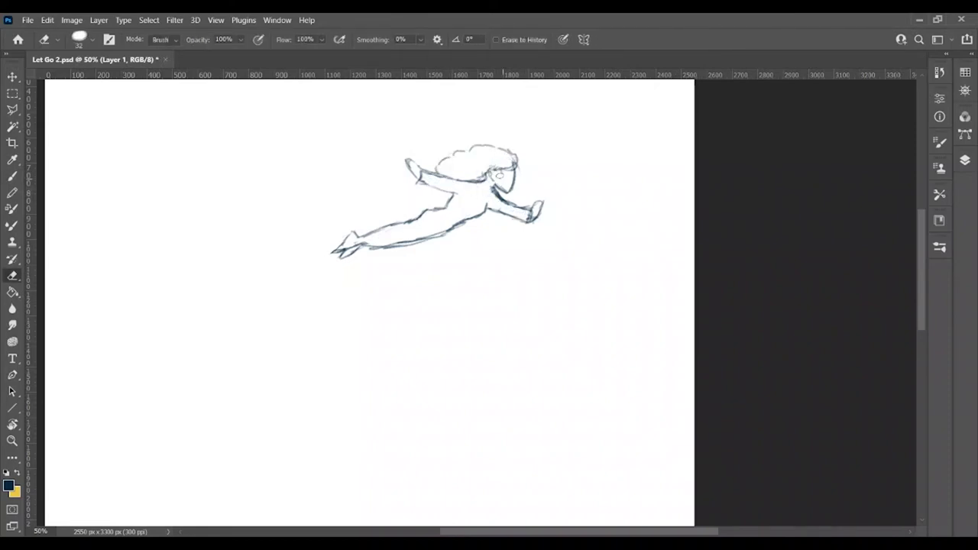
{"action": "key", "text": "ctrl+s"}
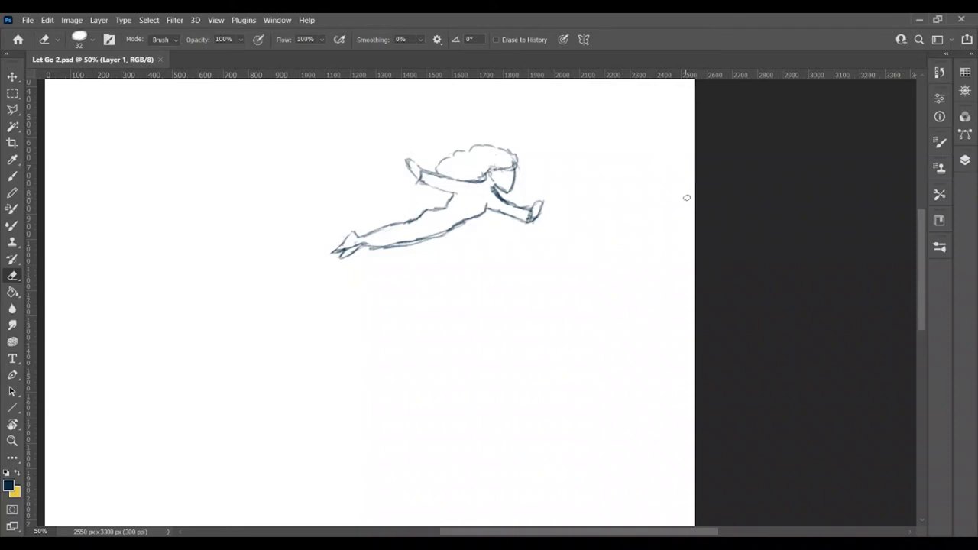
{"action": "key", "text": "ctrl+shift+alt+n"}
Reveal the cliff painting and move the sketch onto the teal overhang
{"action": "key", "text": "b"}
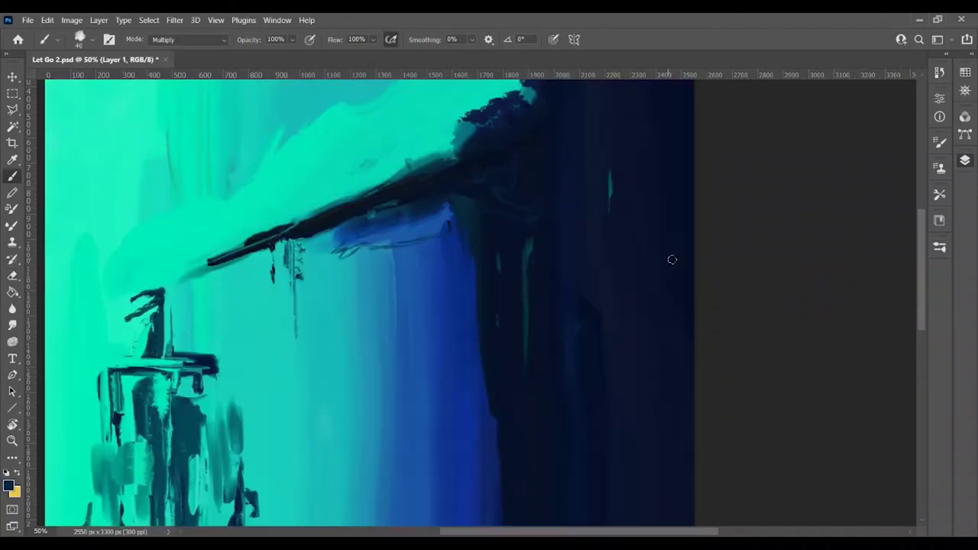
{"action": "key", "text": "ctrl+t"}
{"action": "left_click_drag", "start_coordinate": [406, 168], "coordinate": [467, 163]}
{"action": "key", "text": "Return"}
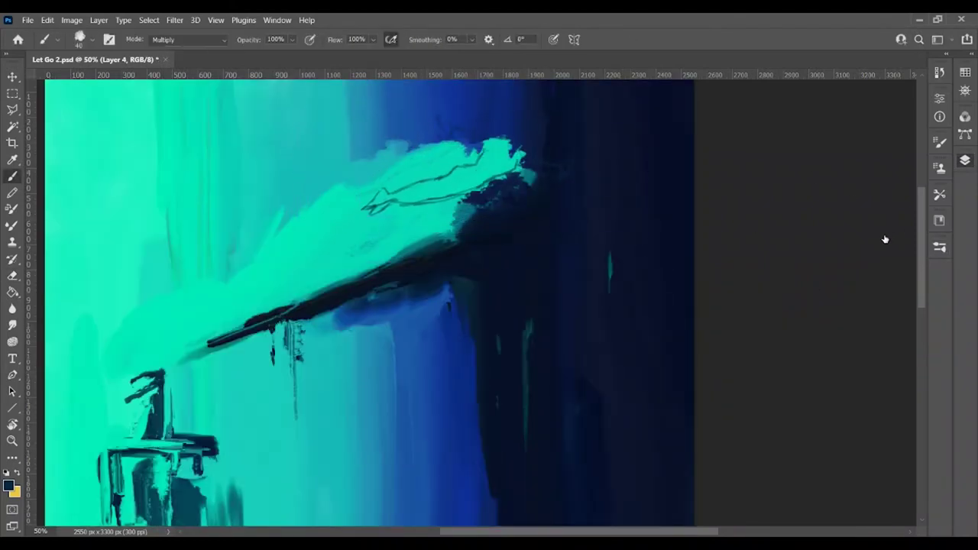
Paint the figure's legs pale and add orange feet and hands
{"action": "left_click", "coordinate": [497, 160], "text": "alt"}
{"action": "mouse_move", "coordinate": [473, 221]}
{"action": "left_mouse_down"}
{"action": "mouse_move", "coordinate": [459, 180]}
{"action": "mouse_move", "coordinate": [476, 181]}
{"action": "left_mouse_up"}
{"action": "left_click", "coordinate": [601, 280], "text": "alt"}
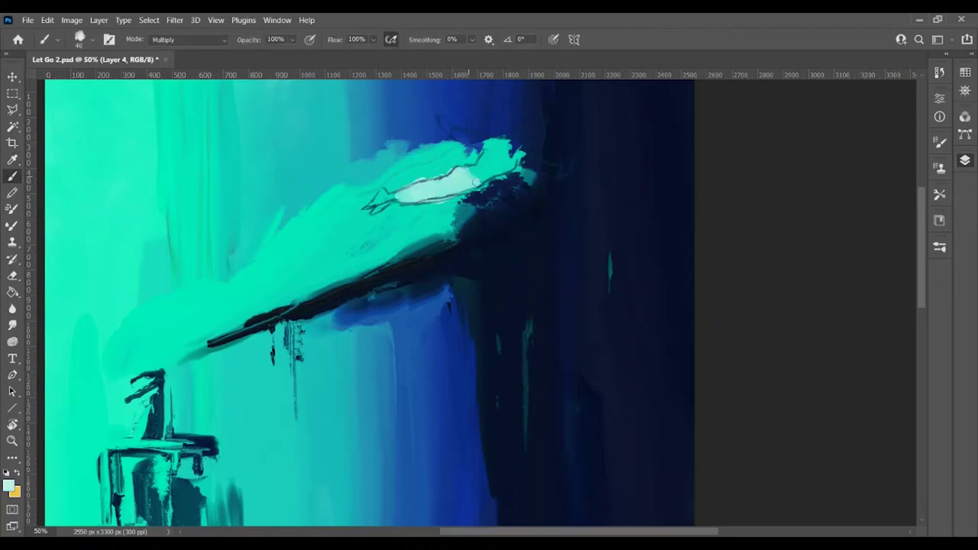
{"action": "left_click_drag", "start_coordinate": [370, 207], "coordinate": [382, 201]}
{"action": "left_click", "coordinate": [382, 201], "text": "alt"}
{"action": "left_click_drag", "start_coordinate": [446, 127], "coordinate": [442, 121]}
{"action": "left_click_drag", "start_coordinate": [570, 160], "coordinate": [565, 172]}
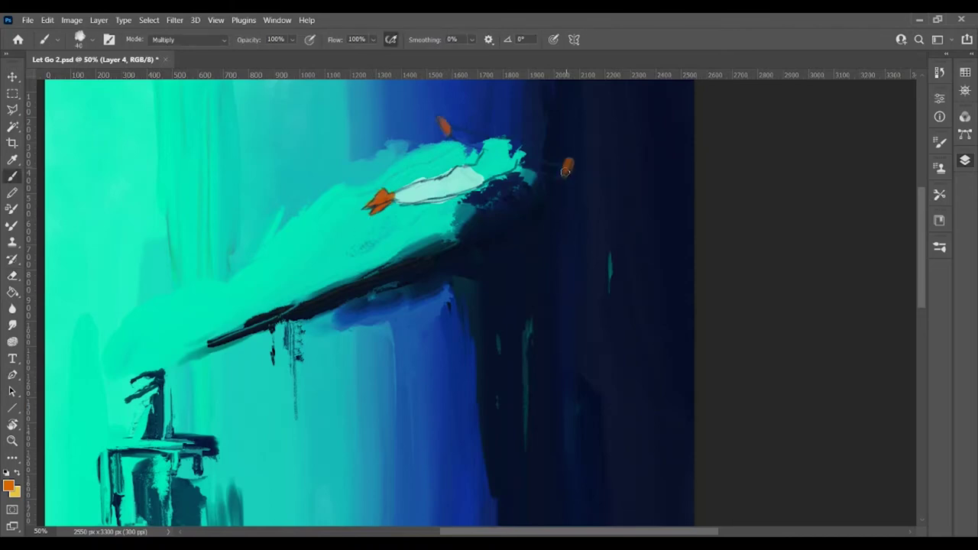
{"action": "key", "text": "e"}
{"action": "key", "text": "i"}
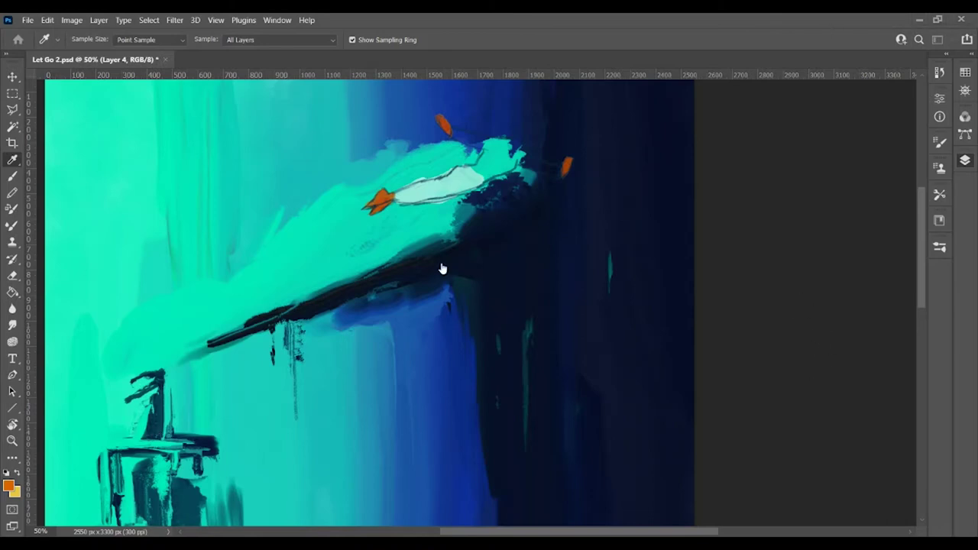
{"action": "key", "text": "b"}
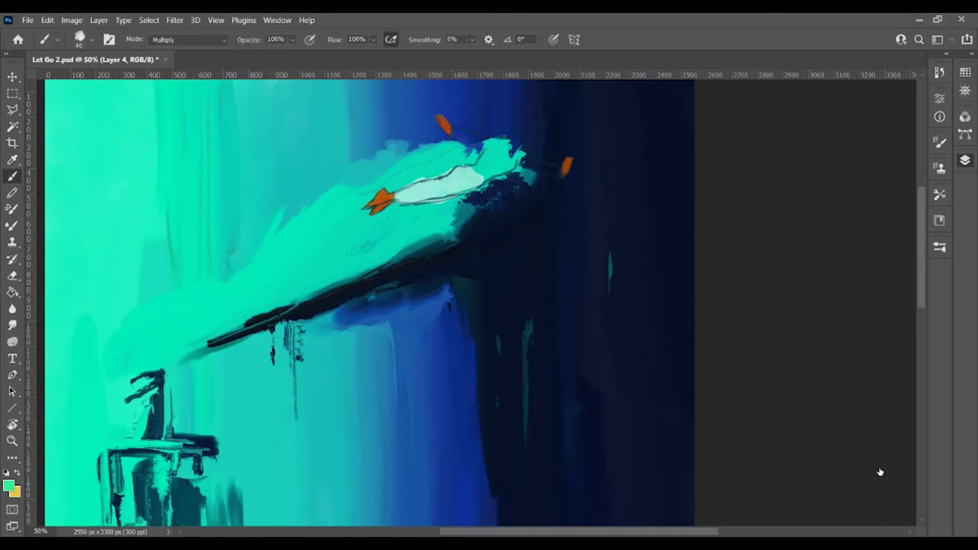
Paint the upper body and arm green, dab yellow on the collar, and shade the torso blue
{"action": "left_click", "coordinate": [494, 164]}
{"action": "left_click_drag", "start_coordinate": [487, 167], "coordinate": [512, 153]}
{"action": "mouse_move", "coordinate": [456, 133]}
{"action": "left_mouse_down"}
{"action": "mouse_move", "coordinate": [535, 174]}
{"action": "mouse_move", "coordinate": [558, 168]}
{"action": "mouse_move", "coordinate": [512, 145]}
{"action": "left_mouse_up"}
{"action": "key", "text": "x"}
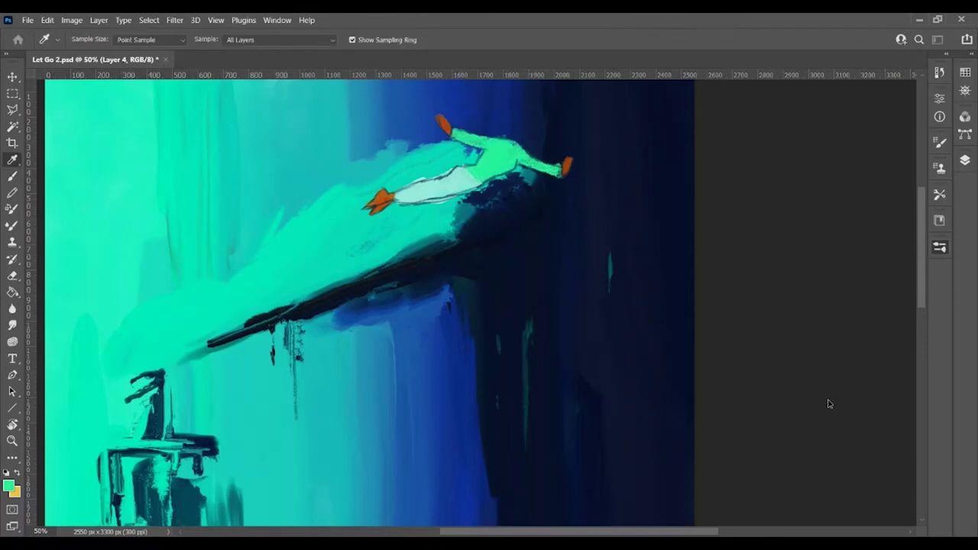
{"action": "left_click", "coordinate": [510, 147]}
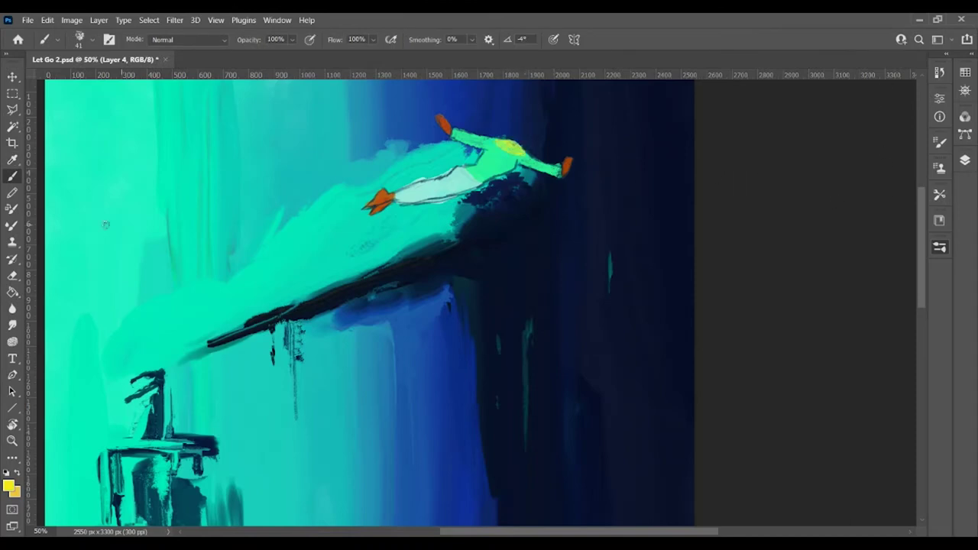
{"action": "key", "text": "i"}
{"action": "key", "text": "b"}
{"action": "left_click_drag", "start_coordinate": [474, 175], "coordinate": [508, 153]}
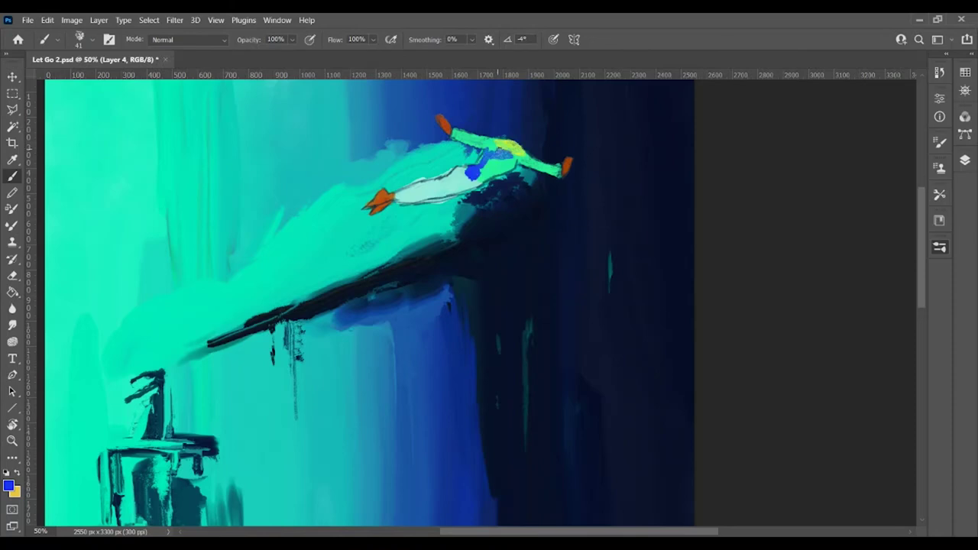
Paint the face orange-brown with a smaller multiply brush, then add grey hair over the head
{"action": "key", "text": "shift+alt+m"}
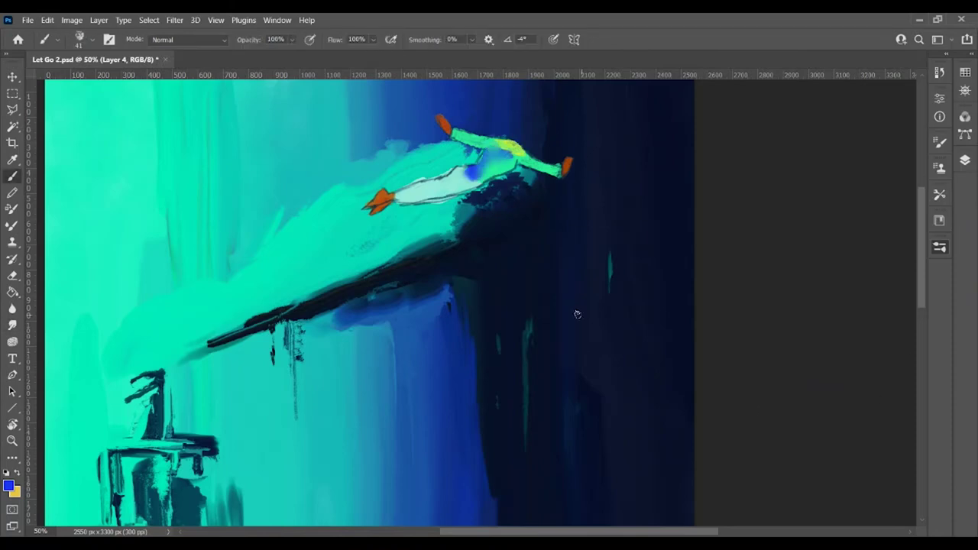
{"action": "left_click", "coordinate": [565, 165], "text": "alt"}
{"action": "mouse_move", "coordinate": [537, 135]}
{"action": "left_mouse_down"}
{"action": "mouse_move", "coordinate": [522, 138]}
{"action": "mouse_move", "coordinate": [540, 150]}
{"action": "mouse_move", "coordinate": [533, 136]}
{"action": "left_mouse_up"}
{"action": "key", "text": "r"}
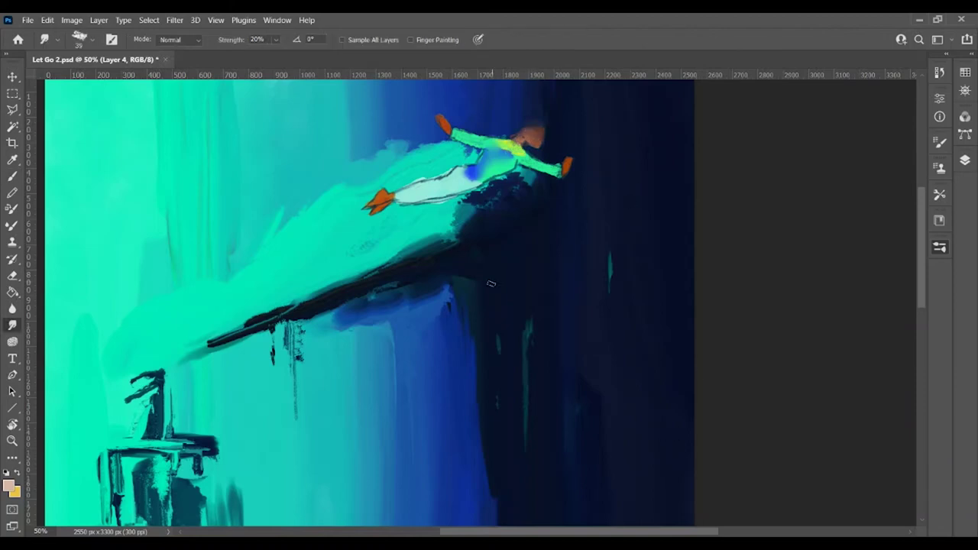
{"action": "key", "text": "b"}
{"action": "left_click", "coordinate": [655, 386], "text": "alt"}
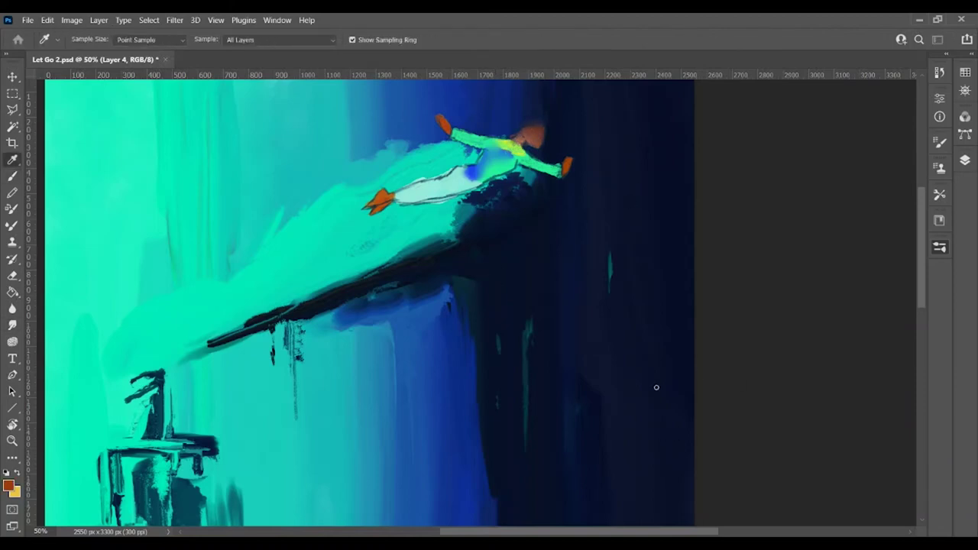
{"action": "mouse_move", "coordinate": [468, 126]}
{"action": "left_mouse_down"}
{"action": "mouse_move", "coordinate": [535, 124]}
{"action": "mouse_move", "coordinate": [489, 131]}
{"action": "mouse_move", "coordinate": [527, 108]}
{"action": "mouse_move", "coordinate": [527, 119]}
{"action": "left_mouse_up"}
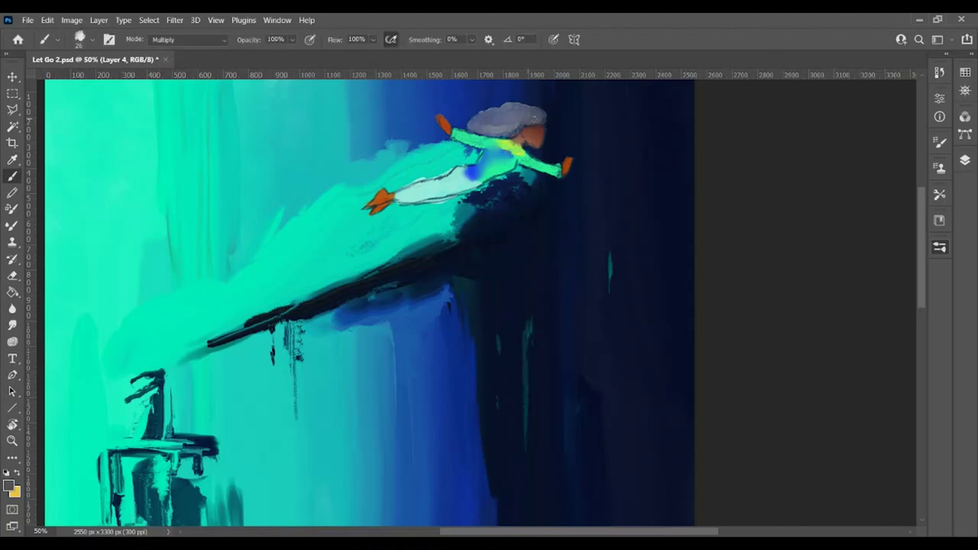
{"action": "left_click", "coordinate": [655, 257], "text": "alt"}
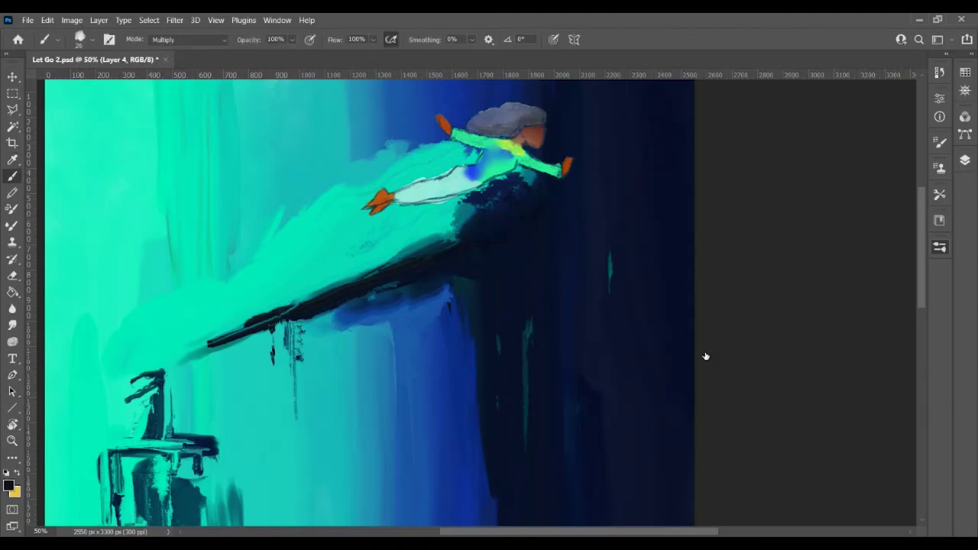
Erase part of the right arm and paint the shirt and arms yellow in multiply mode
{"action": "key", "text": "r"}
{"action": "key", "text": "ctrl+minus"}
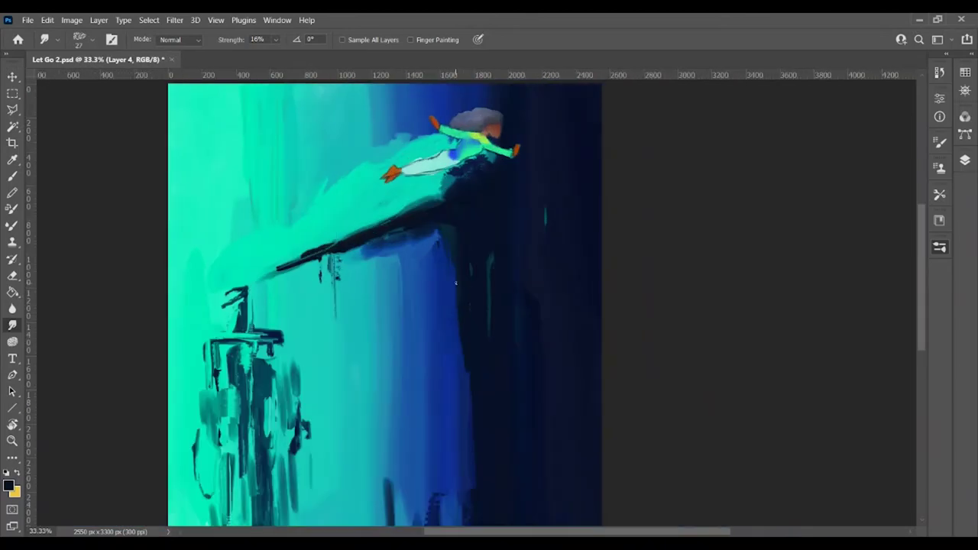
{"action": "key", "text": "e"}
{"action": "key", "text": "ctrl+plus"}
{"action": "key", "text": "ctrl+plus"}
{"action": "mouse_move", "coordinate": [428, 337]}
{"action": "left_mouse_down"}
{"action": "mouse_move", "coordinate": [483, 305]}
{"action": "mouse_move", "coordinate": [510, 314]}
{"action": "mouse_move", "coordinate": [513, 326]}
{"action": "mouse_move", "coordinate": [545, 324]}
{"action": "mouse_move", "coordinate": [422, 279]}
{"action": "left_mouse_up"}
{"action": "key", "text": "x"}
{"action": "key", "text": "b"}
{"action": "mouse_move", "coordinate": [420, 344]}
{"action": "left_mouse_down"}
{"action": "mouse_move", "coordinate": [489, 294]}
{"action": "mouse_move", "coordinate": [543, 329]}
{"action": "left_mouse_up"}
{"action": "key", "text": "ctrl+minus"}
{"action": "key", "text": "ctrl+minus"}
{"action": "key", "text": "ctrl+minus"}
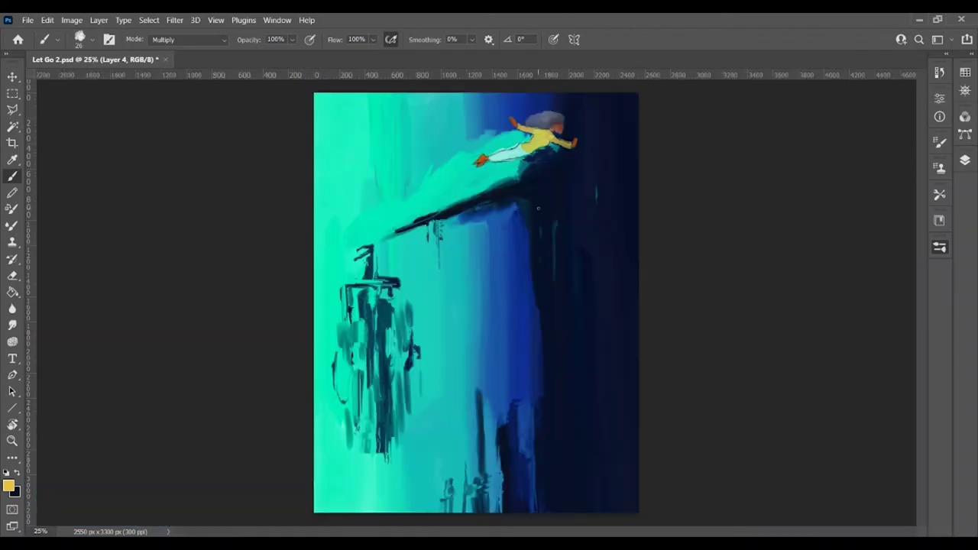
At 66.7% zoom, smudge the shirt paint down-left with an enlarged smudge brush
{"action": "key", "text": "i"}
{"action": "key", "text": "r"}
{"action": "key", "text": "x"}
{"action": "key", "text": "ctrl+plus"}
{"action": "key", "text": "ctrl+plus"}
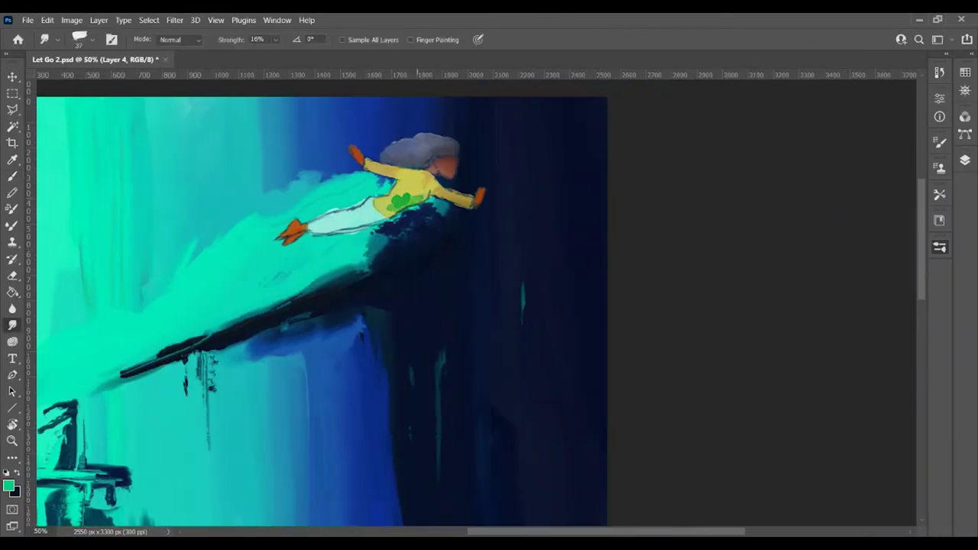
{"action": "key", "text": "ctrl+plus"}
{"action": "key", "text": "bracketright"}
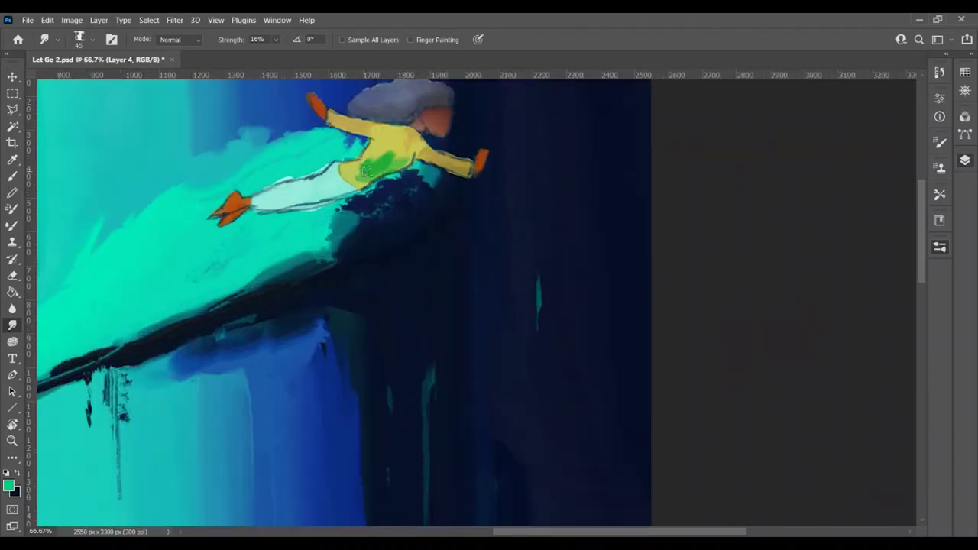
{"action": "mouse_move", "coordinate": [432, 147]}
{"action": "left_mouse_down"}
{"action": "mouse_move", "coordinate": [390, 156]}
{"action": "mouse_move", "coordinate": [348, 183]}
{"action": "left_mouse_up"}
{"action": "key", "text": "period"}
{"action": "key", "text": "9"}
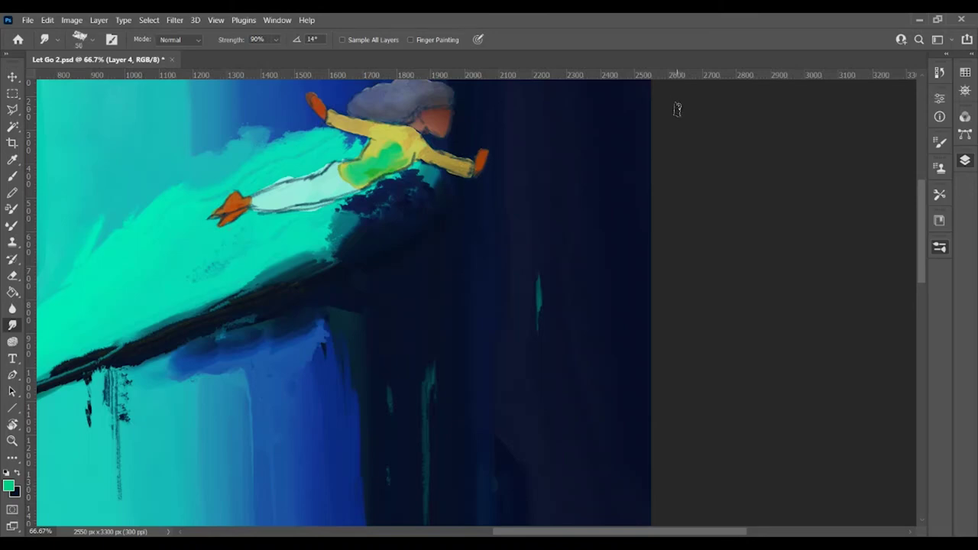
{"action": "left_click_drag", "start_coordinate": [417, 141], "coordinate": [374, 160]}
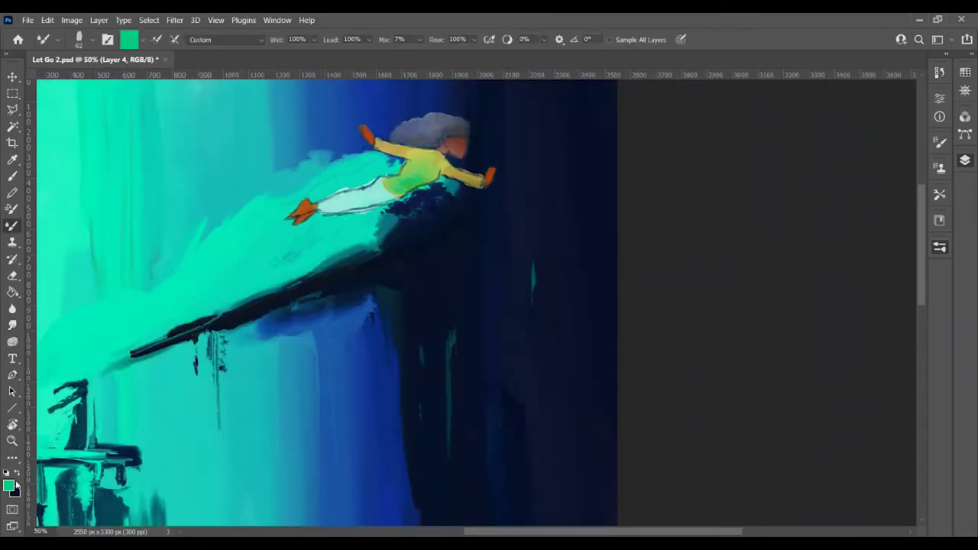
Shrink the smudge brush, toggle between Mixer Brush and Smudge, and fit the whole painting
{"action": "key", "text": "r"}
{"action": "key", "text": "bracketleft"}
{"action": "key", "text": "bracketleft"}
{"action": "key", "text": "bracketleft"}
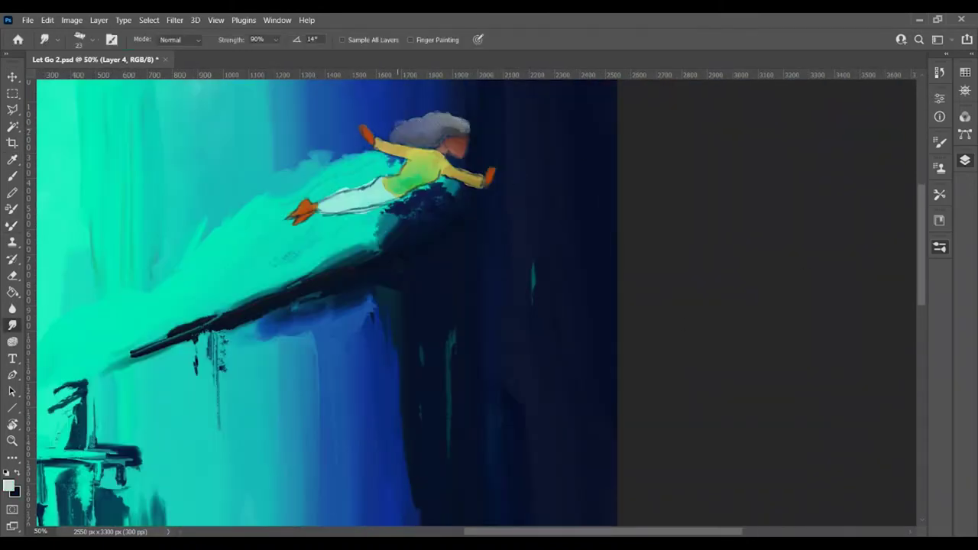
{"action": "key", "text": "b"}
{"action": "key", "text": "r"}
{"action": "key", "text": "b"}
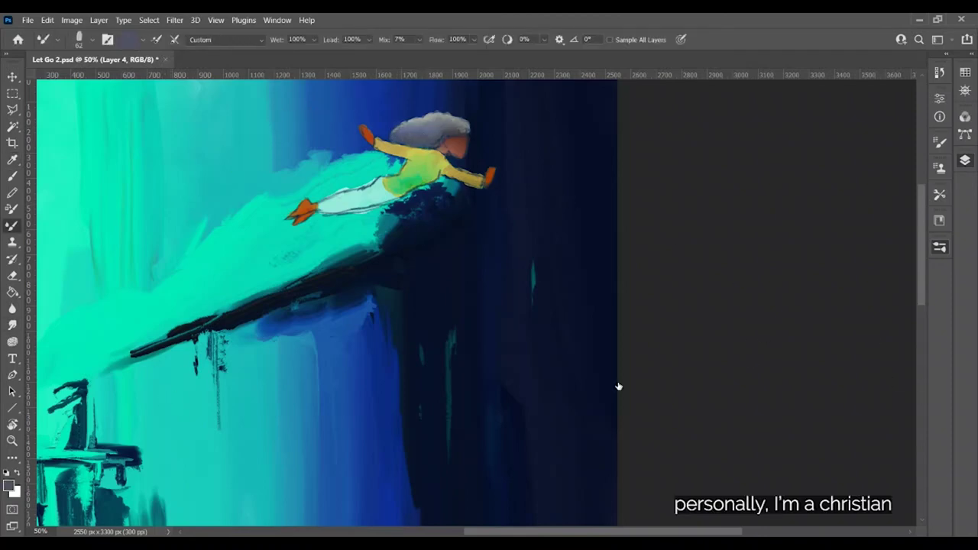
{"action": "key", "text": "r"}
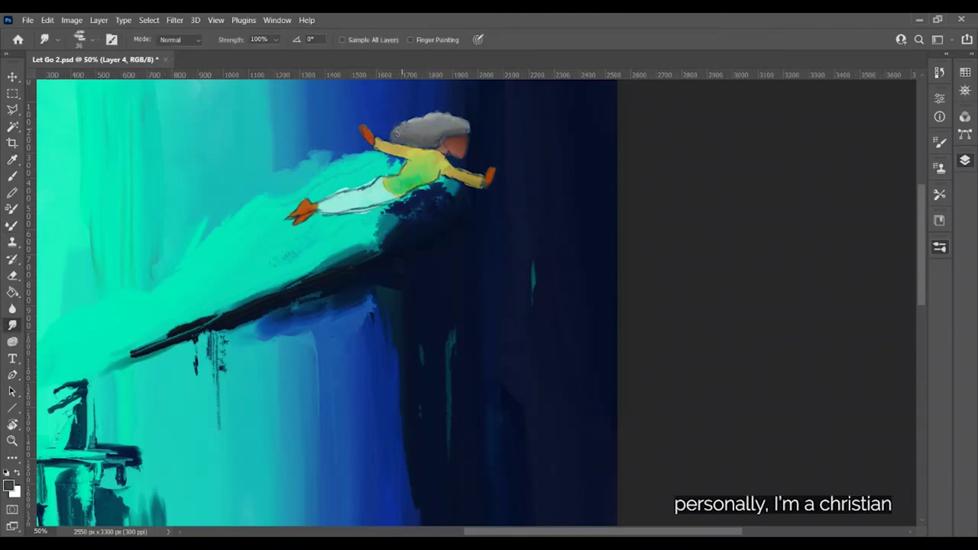
{"action": "key", "text": "ctrl+minus"}
{"action": "key", "text": "ctrl+minus"}
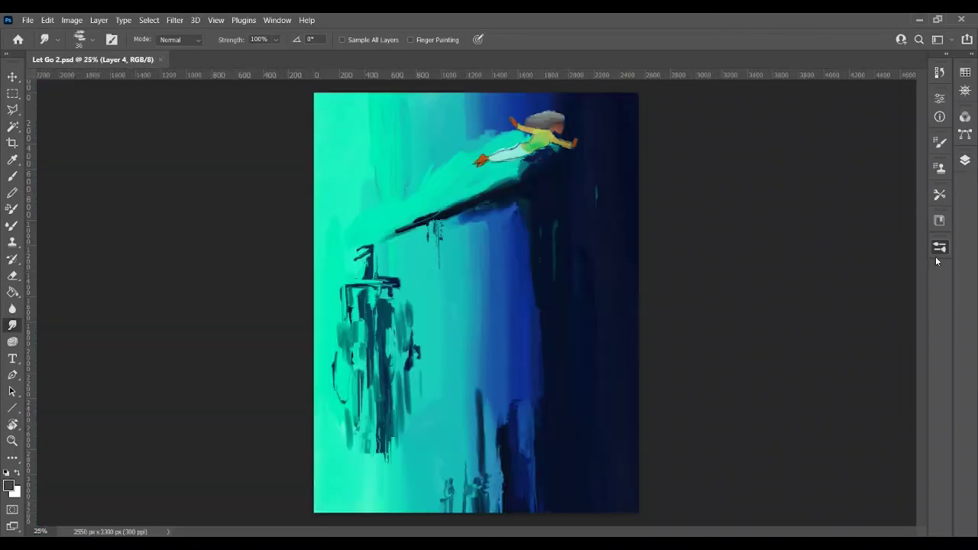
Move the flying girl right and down with Free Transform, then zoom in on her
{"action": "key", "text": "ctrl+t"}
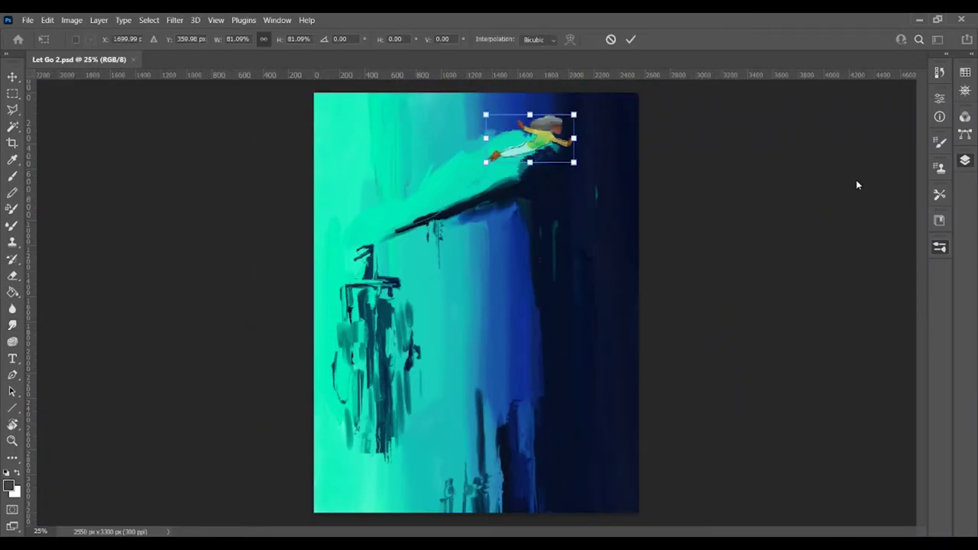
{"action": "left_click_drag", "start_coordinate": [529, 138], "coordinate": [569, 147]}
{"action": "key", "text": "Return"}
{"action": "key", "text": "ctrl+t"}
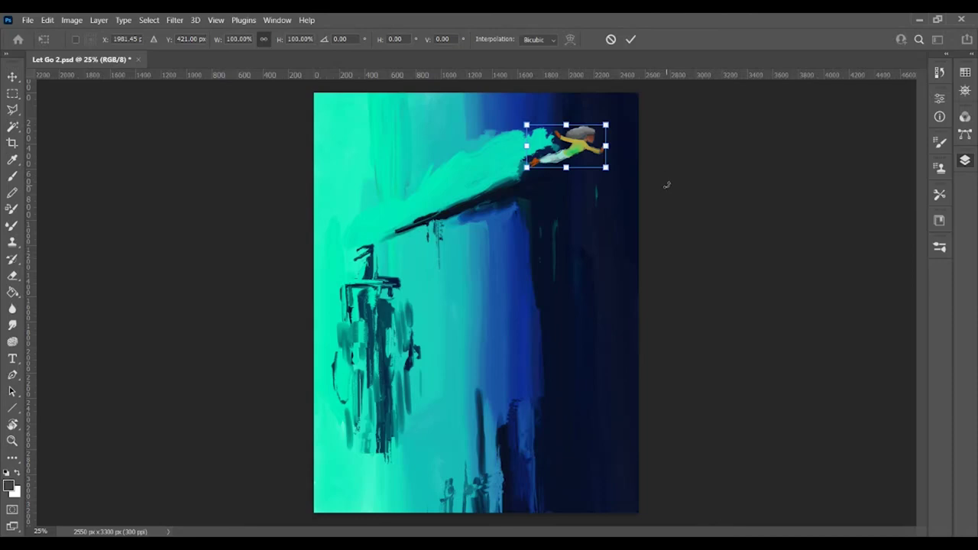
{"action": "key", "text": "Return"}
{"action": "key", "text": "e"}
{"action": "key", "text": "ctrl+plus"}
{"action": "key", "text": "ctrl+plus"}
{"action": "key", "text": "ctrl+plus"}
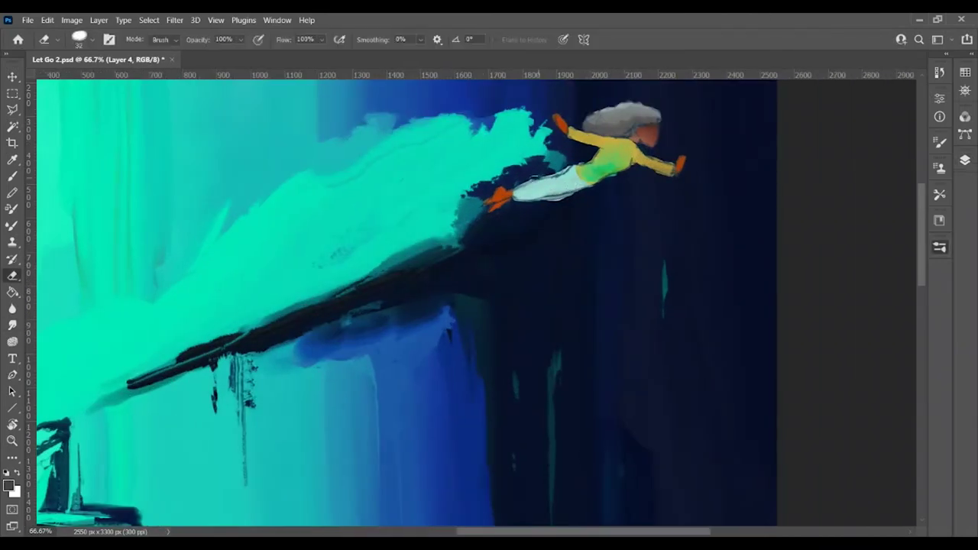
{"action": "scroll", "coordinate": [535, 144], "scroll_direction": "right", "scroll_amount": 5}
Sample blue, shirt green and the dark background colour while alternating Mixer Brush and Smudge
{"action": "key", "text": "b"}
{"action": "left_click", "coordinate": [417, 311], "text": "alt"}
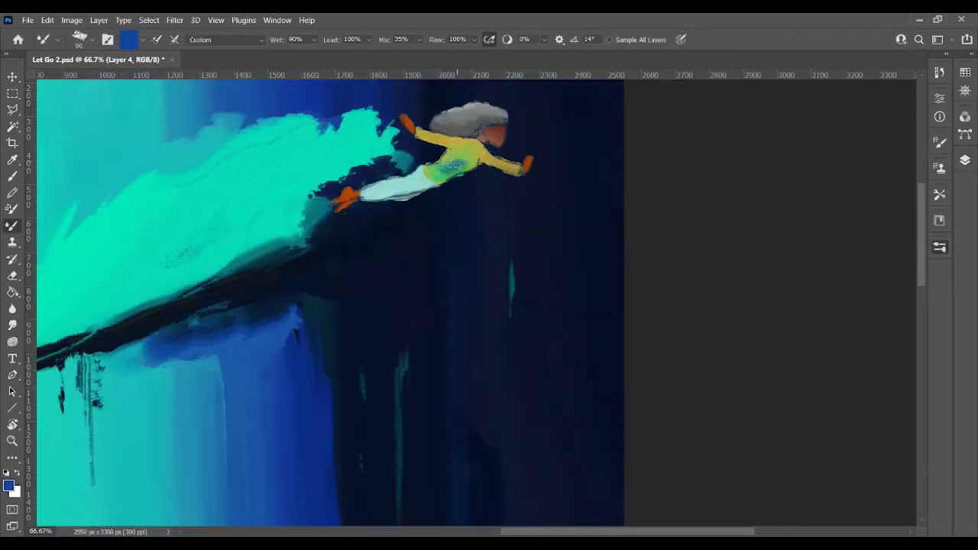
{"action": "key", "text": "i"}
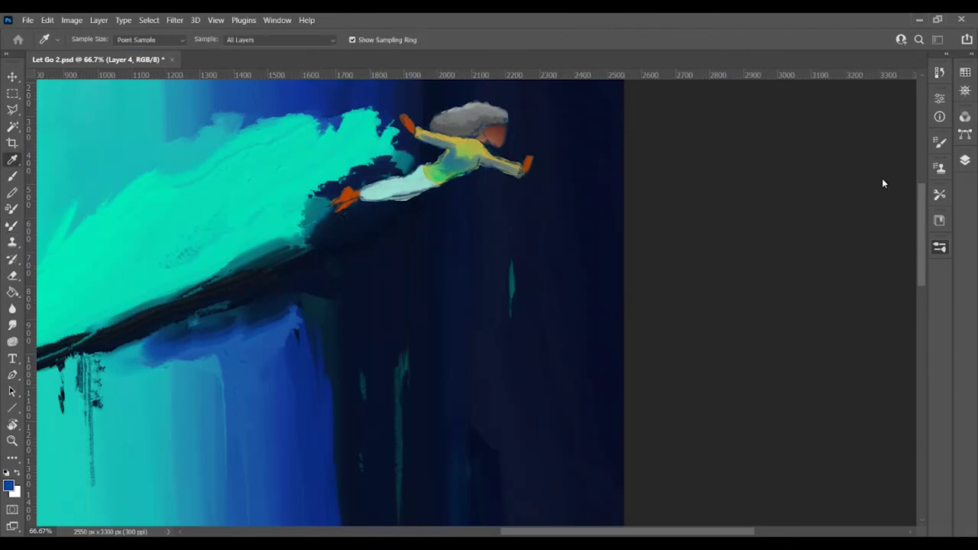
{"action": "key", "text": "b"}
{"action": "left_click", "coordinate": [492, 150], "text": "alt"}
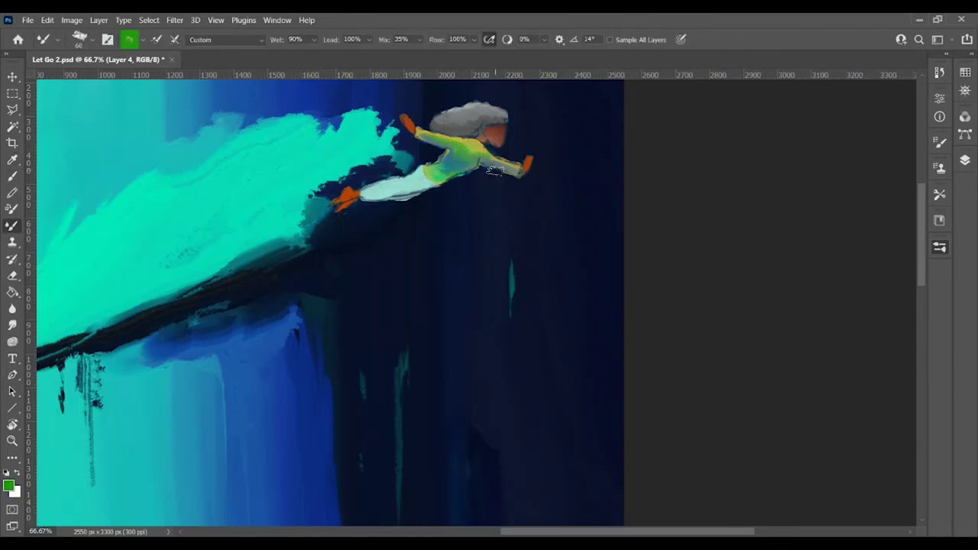
{"action": "key", "text": "i"}
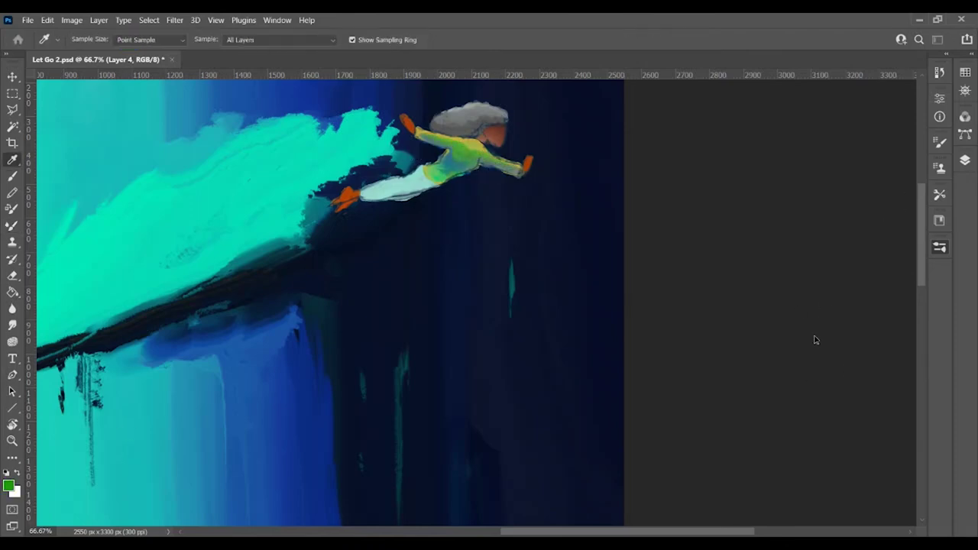
{"action": "key", "text": "r"}
{"action": "key", "text": "b"}
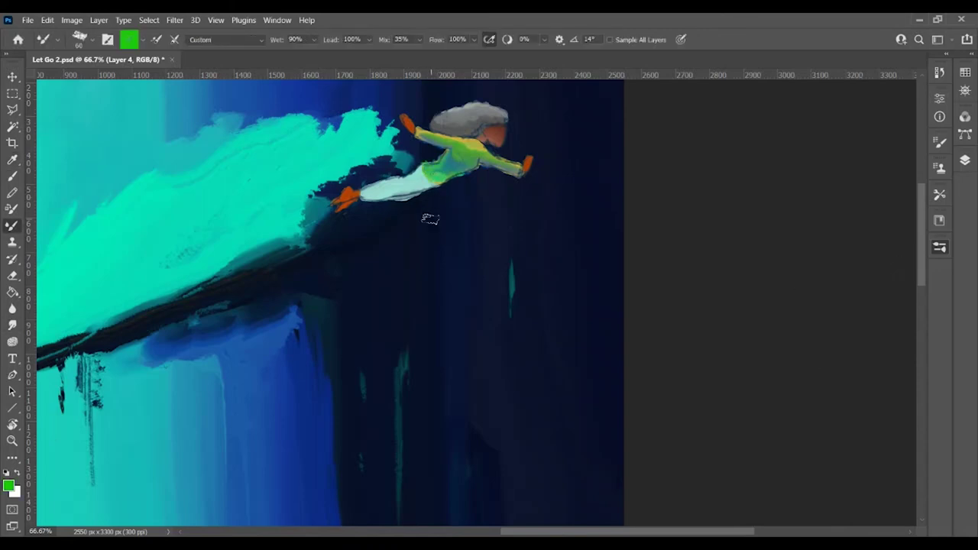
{"action": "left_click", "coordinate": [430, 220], "text": "alt"}
{"action": "key", "text": "r"}
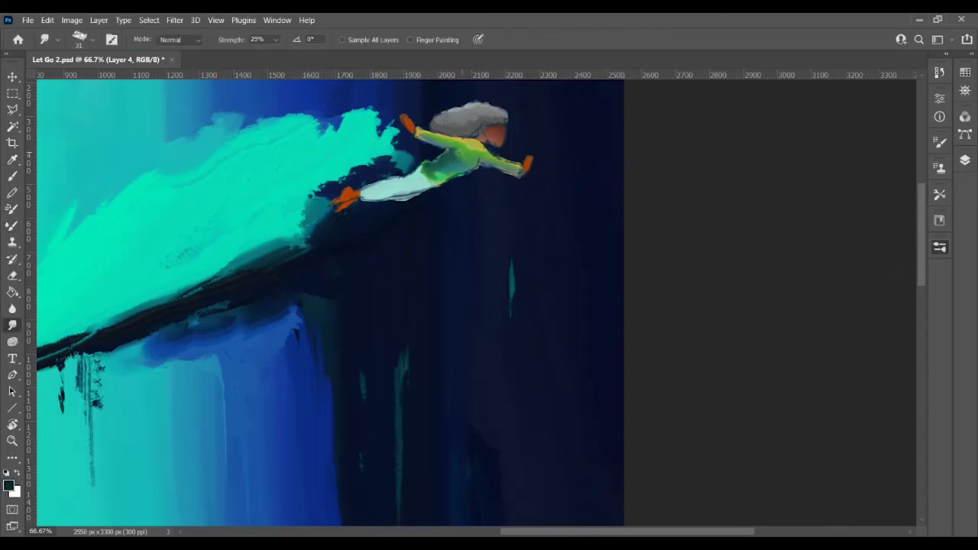
{"action": "key", "text": "b"}
Paint darker green shading on the arms and body, then undo those dark strokes
{"action": "key", "text": "ctrl+plus"}
{"action": "left_click", "coordinate": [524, 174], "text": "alt"}
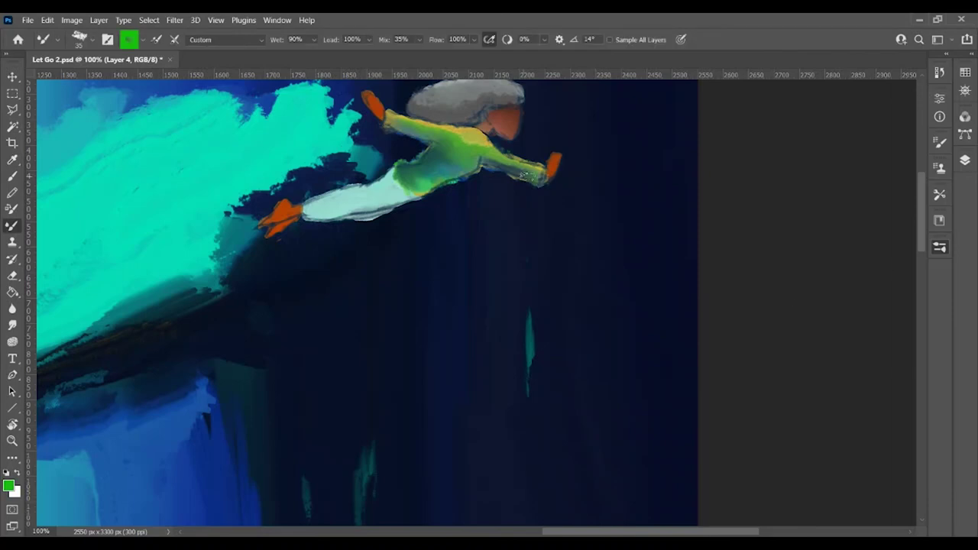
{"action": "left_click", "coordinate": [451, 168], "text": "alt"}
{"action": "left_click_drag", "start_coordinate": [386, 111], "coordinate": [420, 128]}
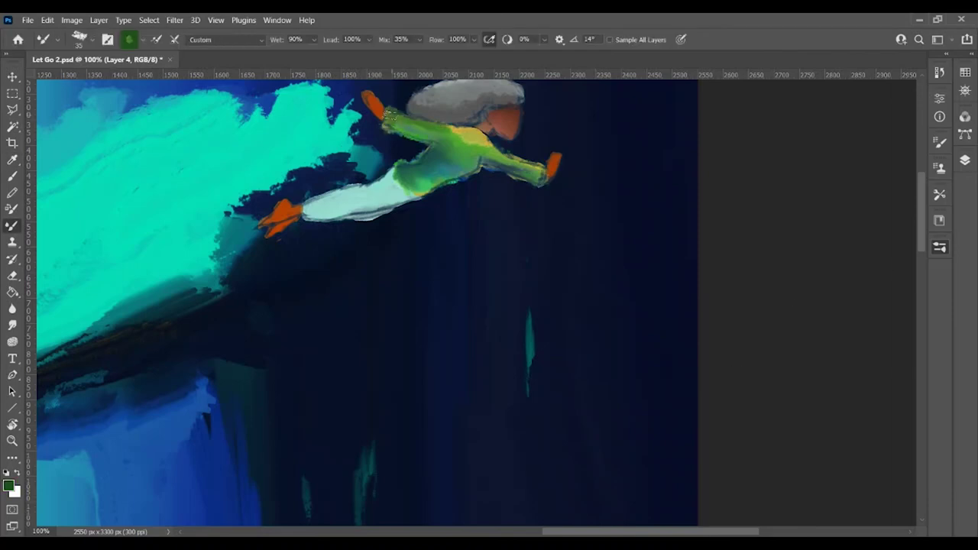
{"action": "left_click_drag", "start_coordinate": [496, 153], "coordinate": [535, 171]}
{"action": "key", "text": "e"}
{"action": "key", "text": "ctrl+z"}
{"action": "key", "text": "ctrl+z"}
{"action": "key", "text": "ctrl+z"}
{"action": "key", "text": "ctrl+z"}
{"action": "key", "text": "ctrl+z"}
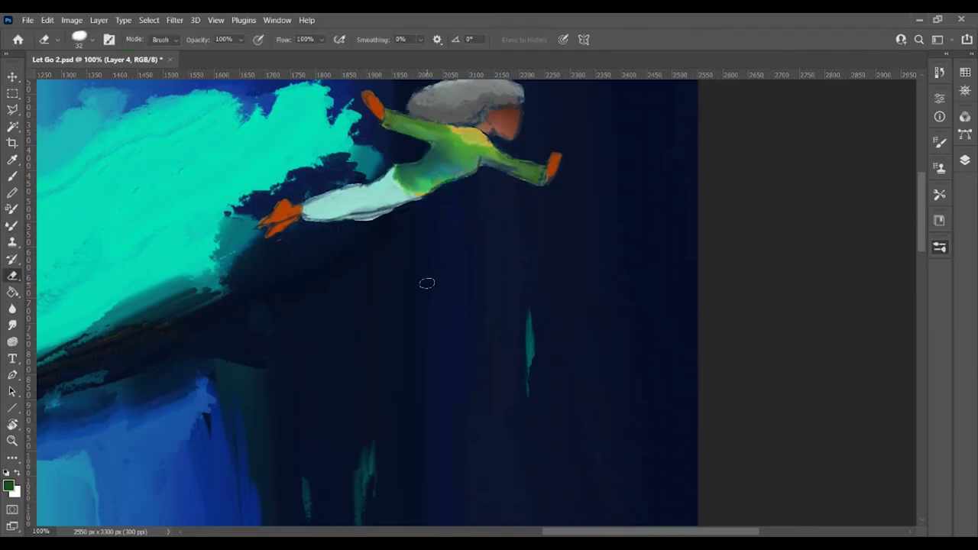
{"action": "key", "text": "ctrl+z"}
{"action": "key", "text": "ctrl+minus"}
{"action": "key", "text": "ctrl+minus"}
{"action": "key", "text": "ctrl+minus"}
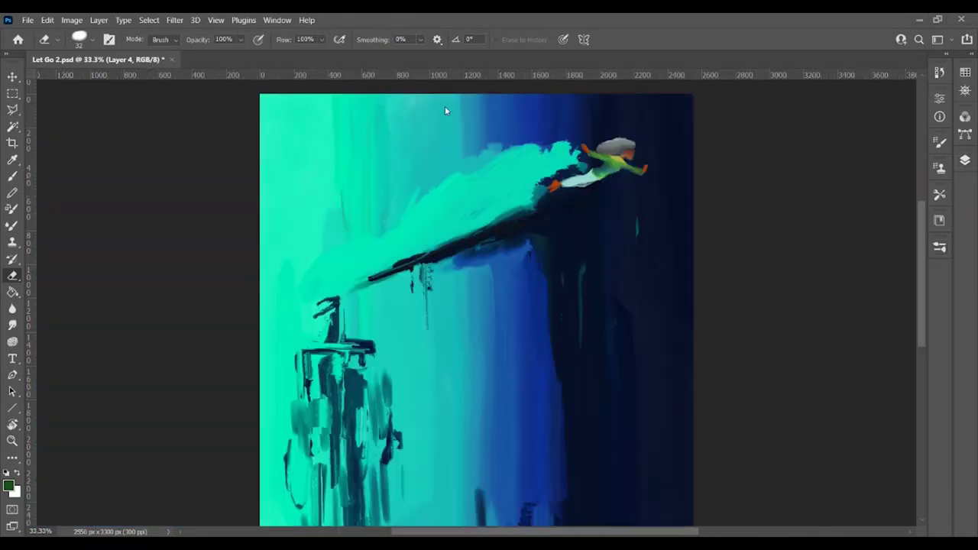
Zoom in on the girl and shade her shirt with sampled green and dark colours
{"action": "key", "text": "ctrl+plus"}
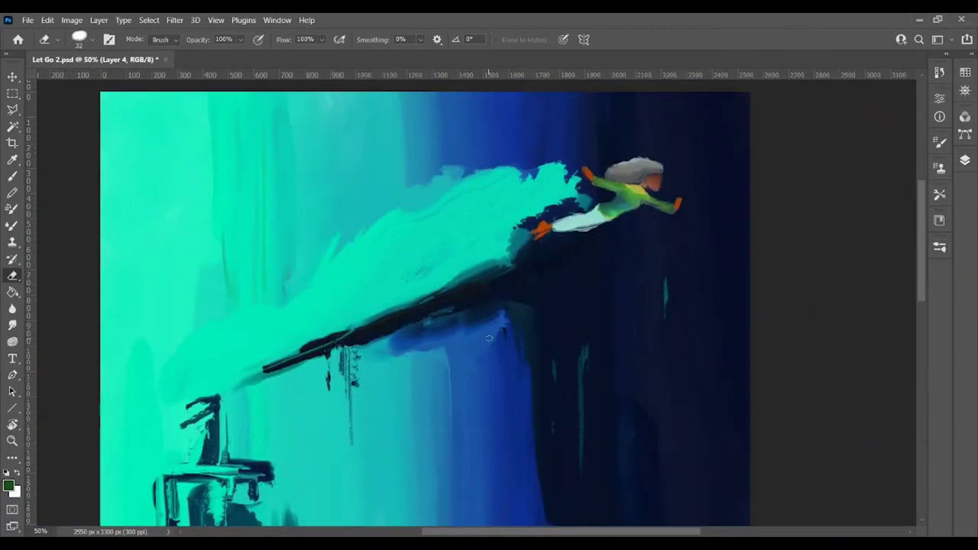
{"action": "key", "text": "ctrl+plus"}
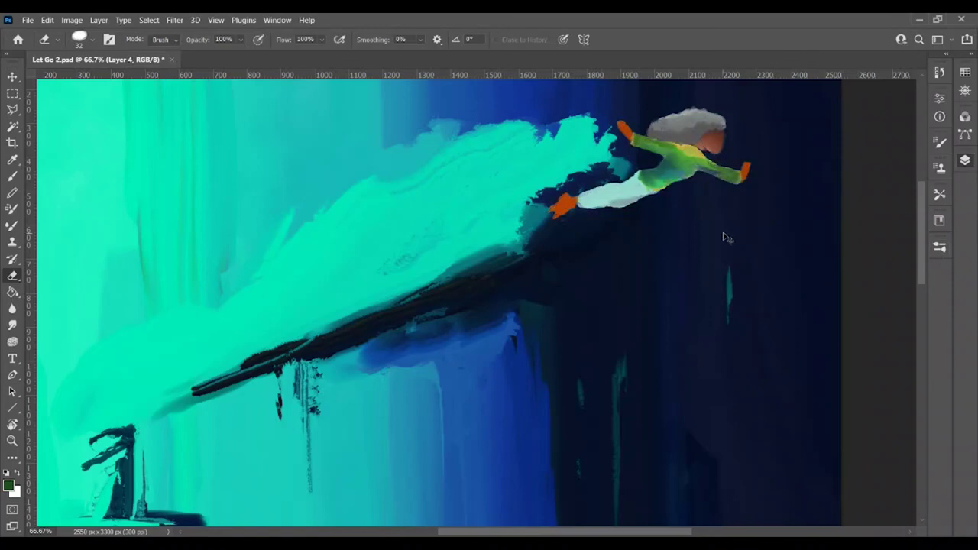
{"action": "left_click_drag", "start_coordinate": [726, 238], "coordinate": [808, 236]}
{"action": "key", "text": "b"}
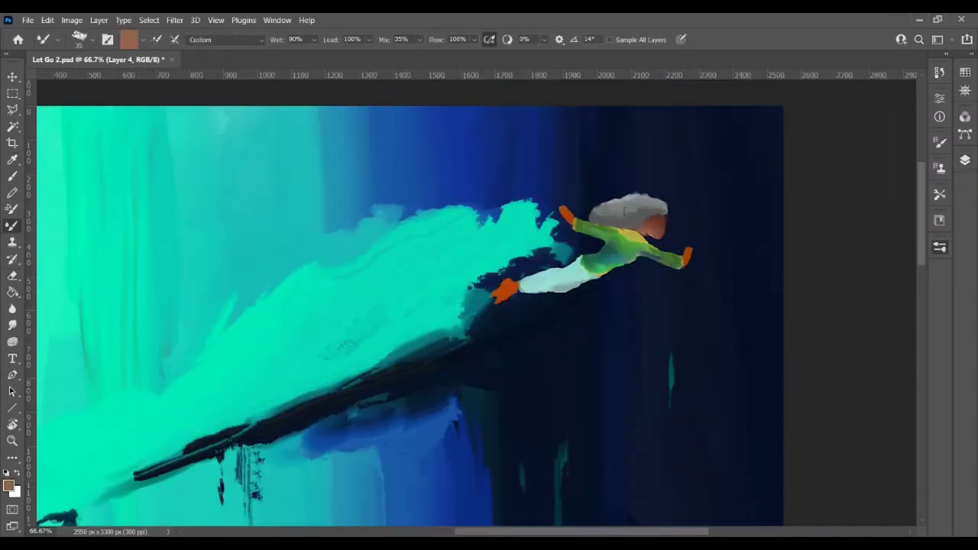
{"action": "key", "text": "ctrl+plus"}
{"action": "key", "text": "r"}
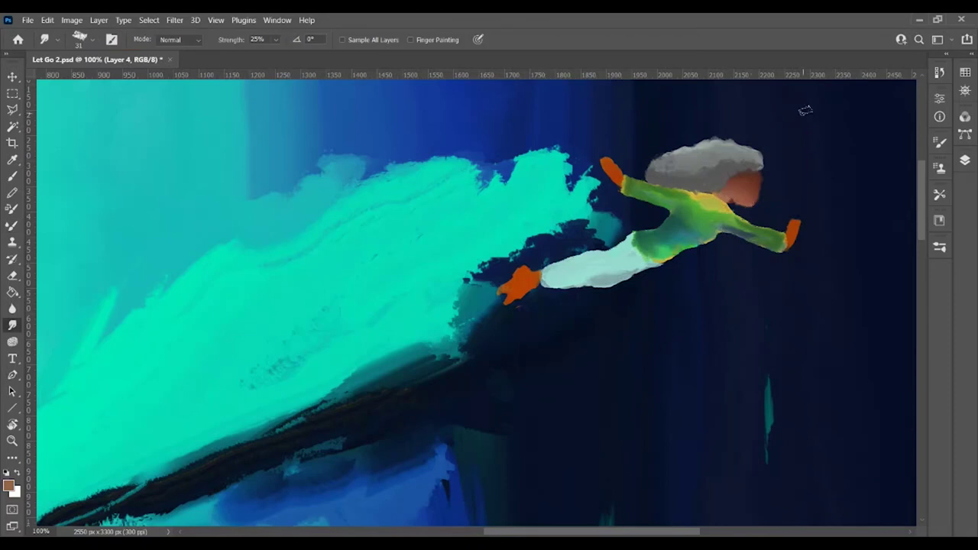
{"action": "key", "text": "b"}
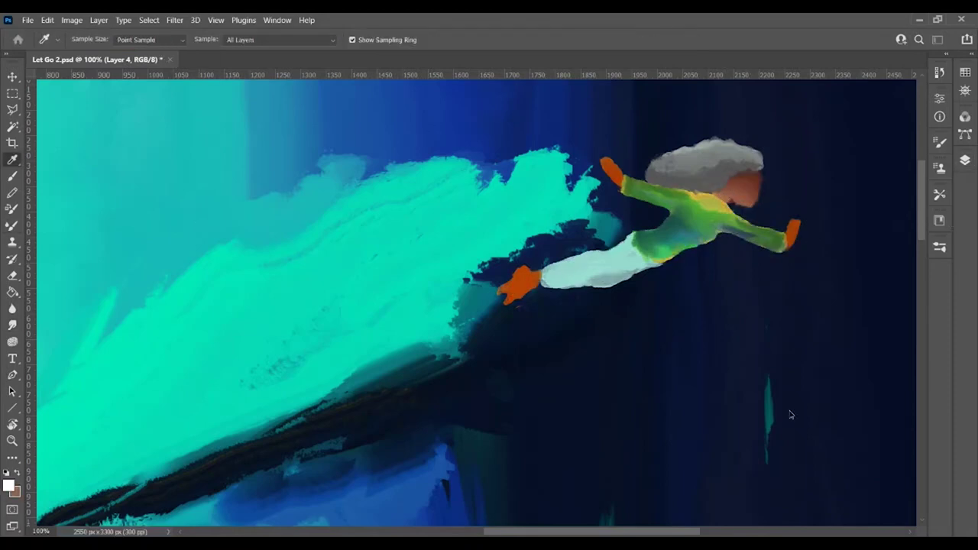
{"action": "left_click", "coordinate": [792, 415], "text": "alt"}
{"action": "left_click", "coordinate": [12, 325]}
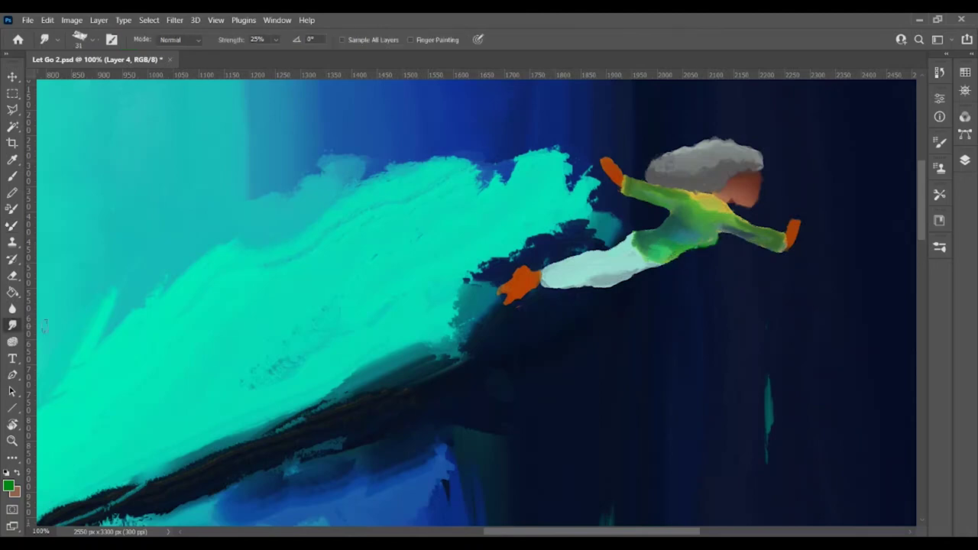
{"action": "key", "text": "b"}
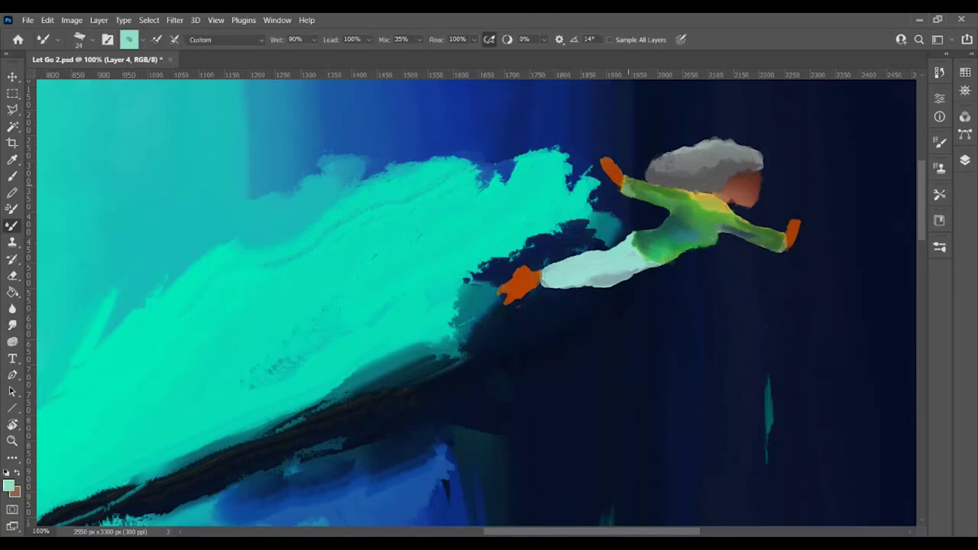
{"action": "left_click", "coordinate": [632, 299], "text": "alt"}
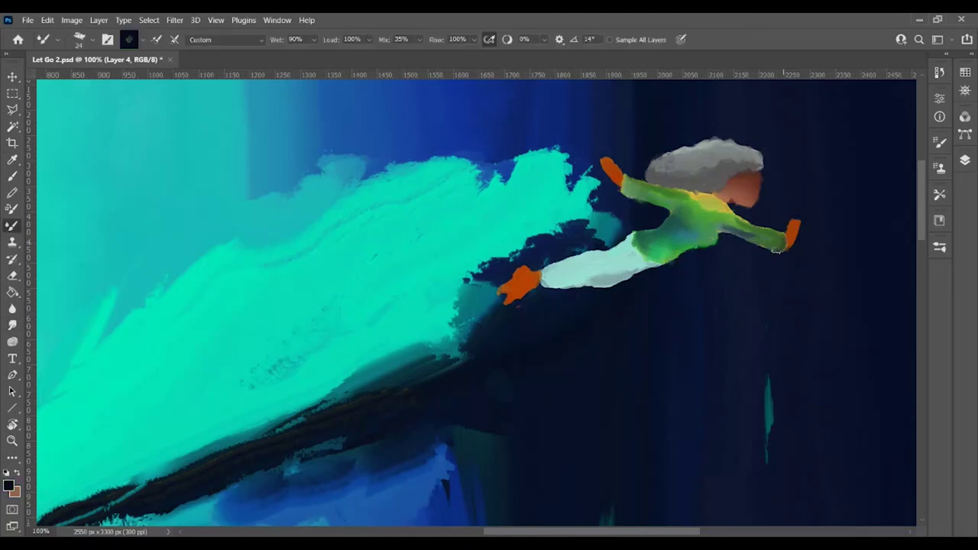
{"action": "key", "text": "shift+b"}
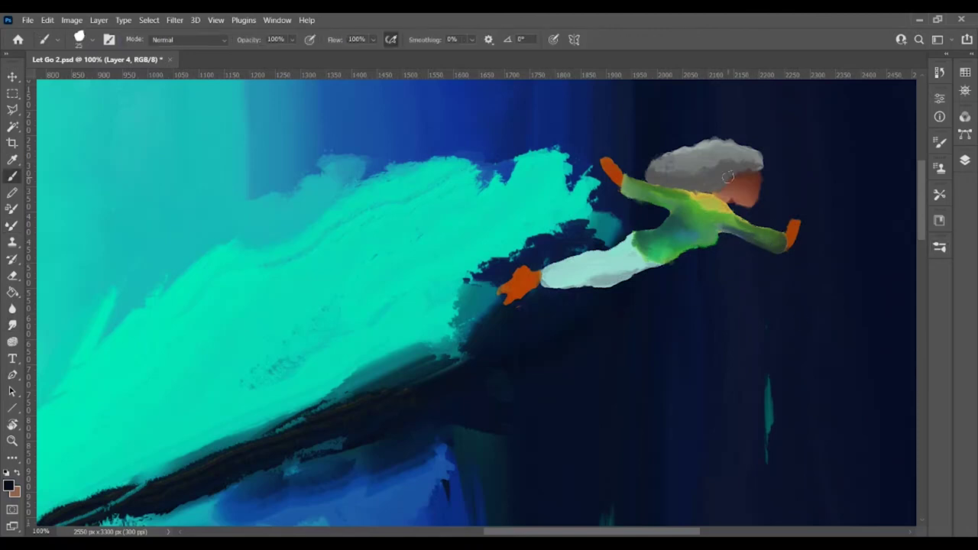
Switch between the brush and smudge tools, ending on the smudge tool
{"action": "key", "text": "r"}
{"action": "key", "text": "b"}
{"action": "key", "text": "r"}
Fit the whole painting in view and start a Free Transform on the flying girl
{"action": "key", "text": "ctrl+minus"}
{"action": "key", "text": "ctrl+minus"}
{"action": "key", "text": "ctrl+minus"}
{"action": "key", "text": "ctrl+minus"}
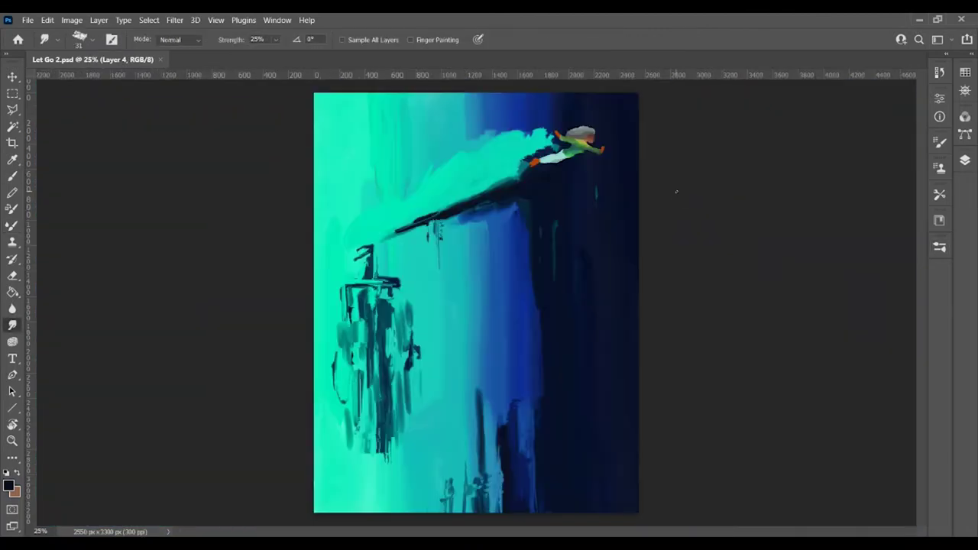
{"action": "key", "text": "ctrl+plus"}
{"action": "key", "text": "ctrl+plus"}
{"action": "key", "text": "ctrl+plus"}
{"action": "key", "text": "ctrl+minus"}
{"action": "key", "text": "ctrl+minus"}
{"action": "key", "text": "ctrl+minus"}
{"action": "key", "text": "ctrl+t"}
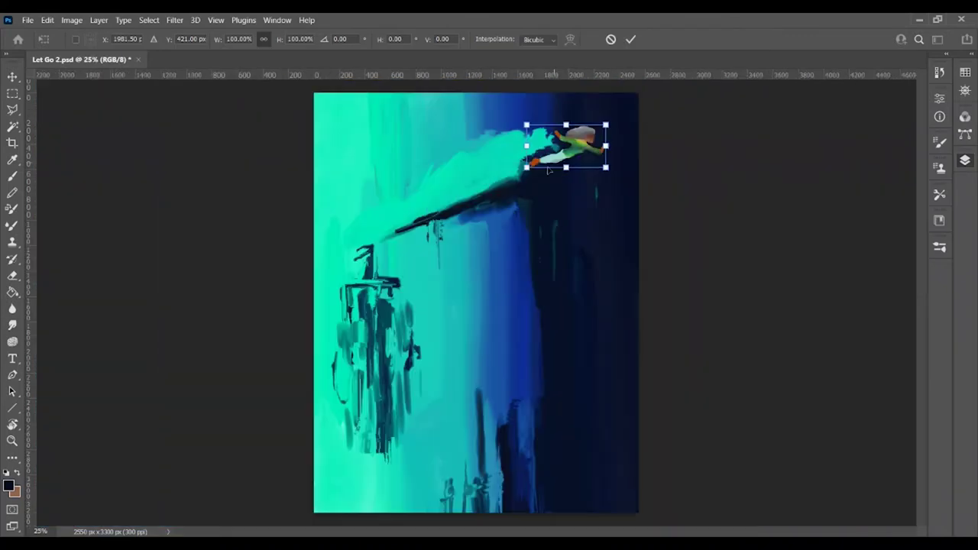